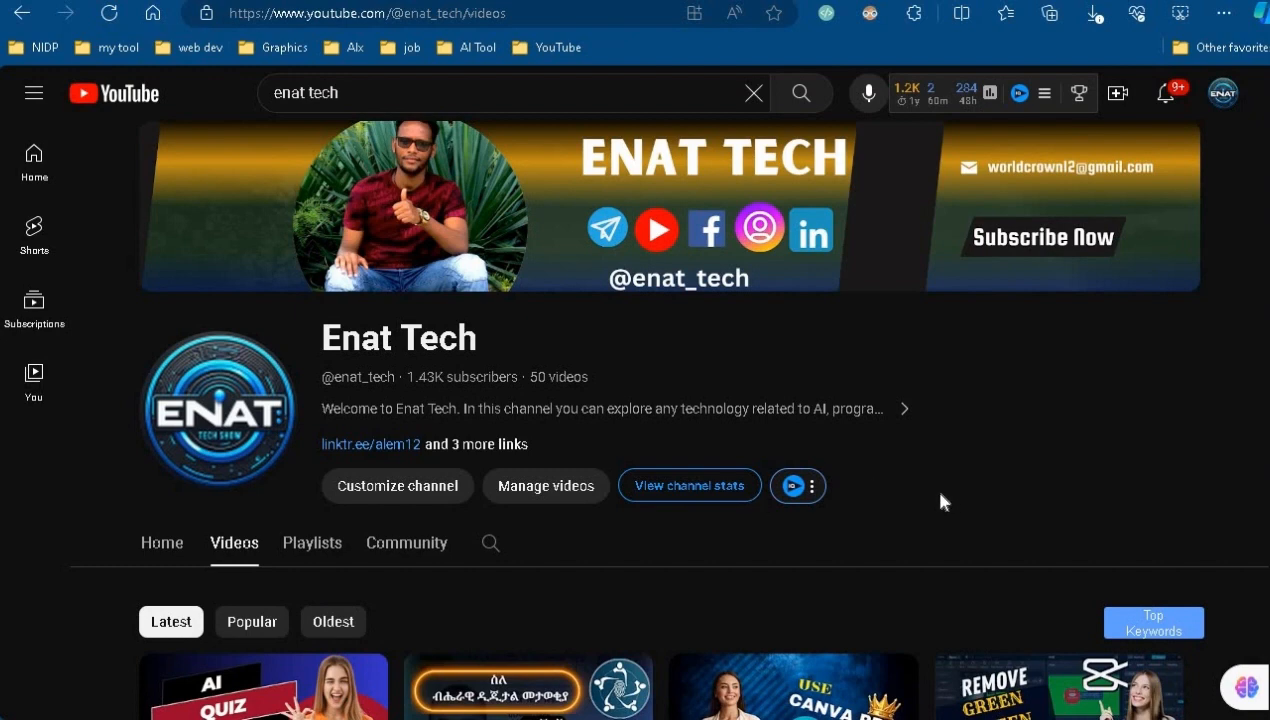
# Step: Look over the header and latest video thumbnails on the Enat Tech channel's page
pyautogui.scroll(-3, 940, 505)
pyautogui.scroll(2, 940, 500)
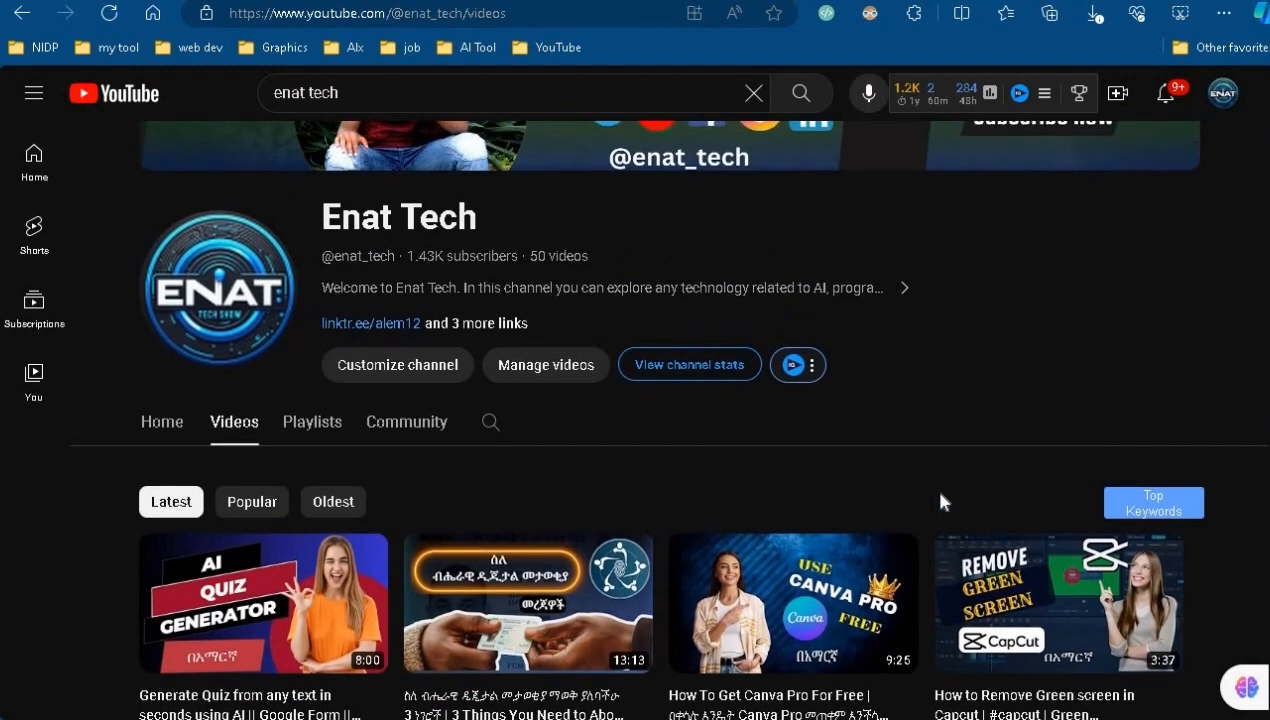
pyautogui.scroll(-1, 906, 490)
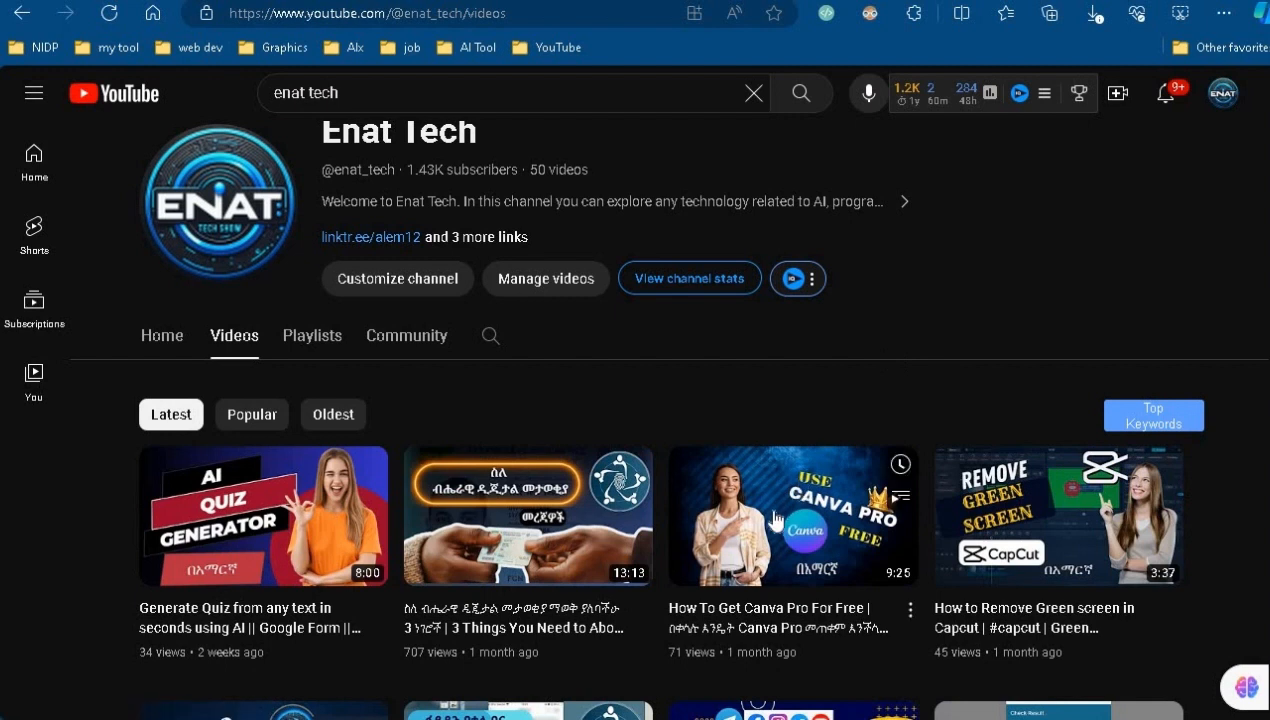
pyautogui.moveTo(829, 518)
pyautogui.scroll(2, 908, 298)
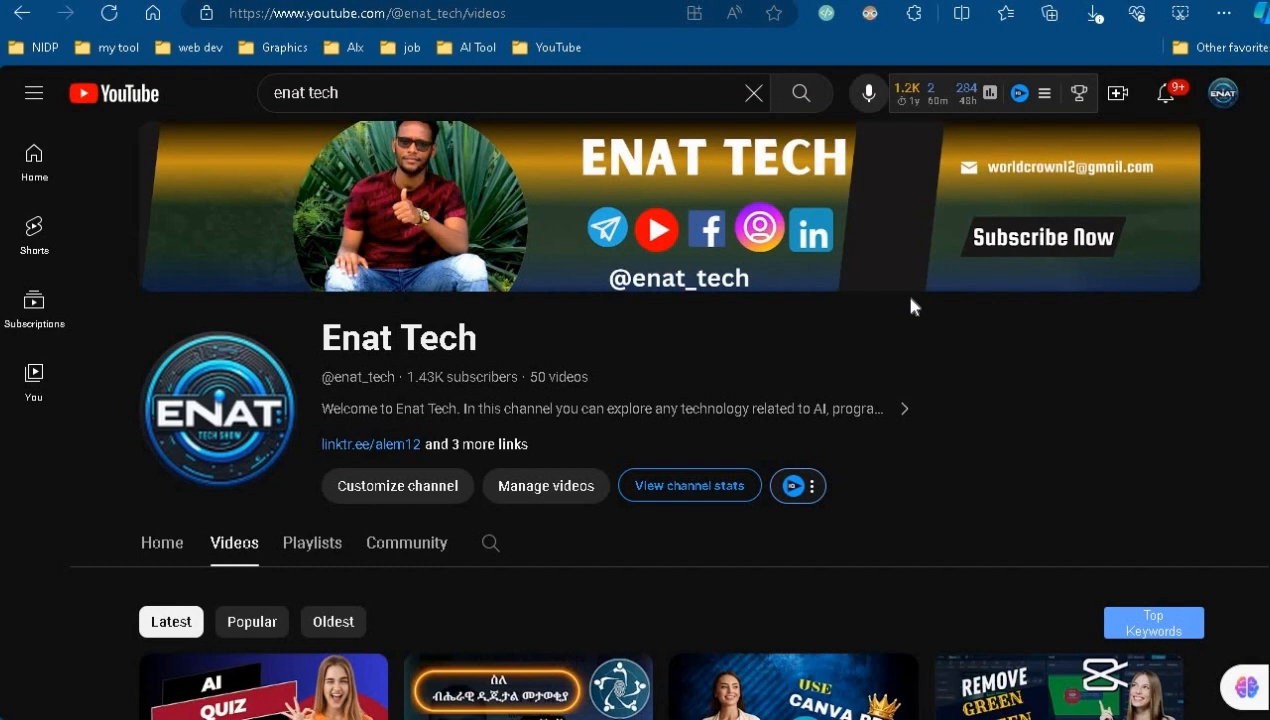
pyautogui.scroll(-1, 910, 305)
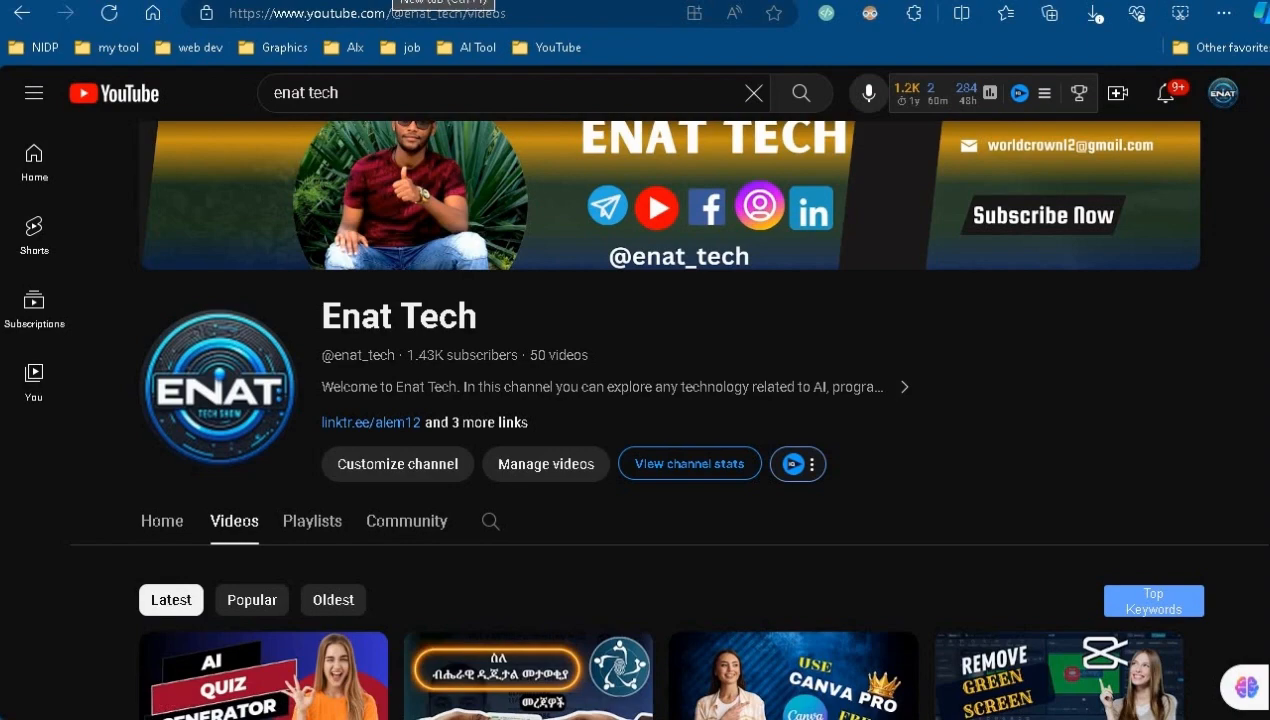
# Step: Open canva.com in a new browser tab and create a blank YouTube Thumbnail design
pyautogui.click(398, 2)
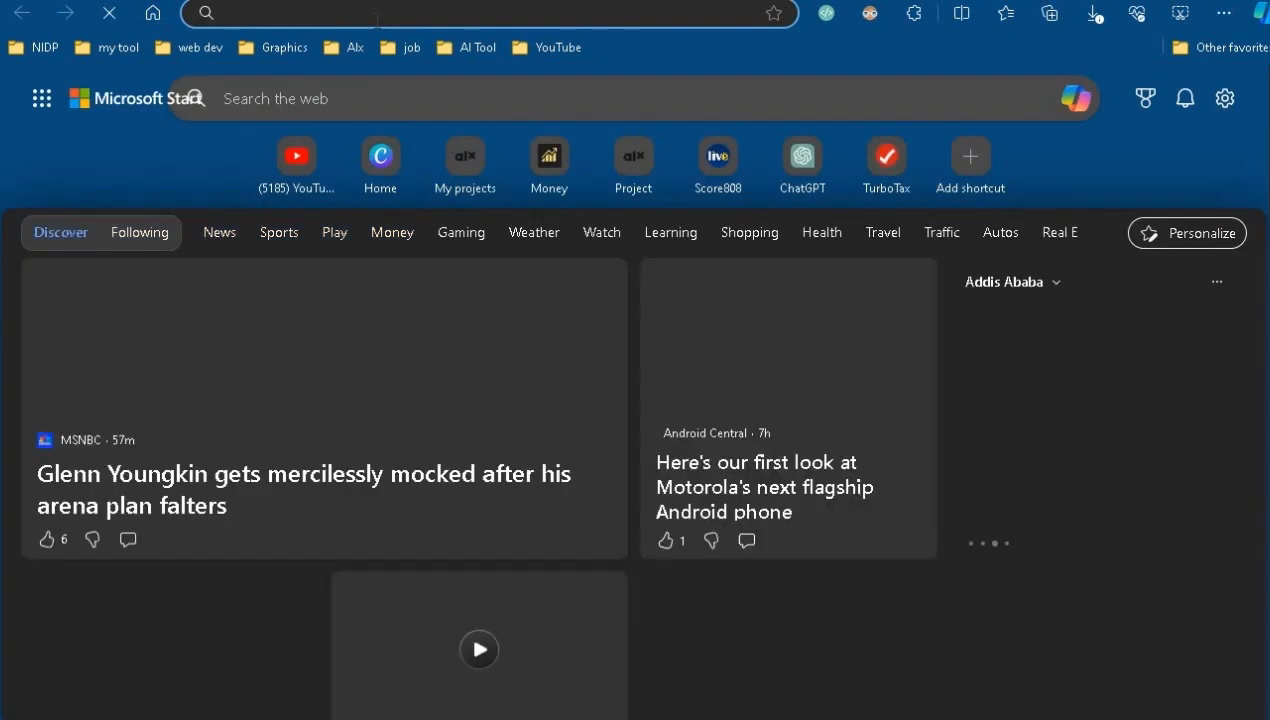
pyautogui.write('canva.com')
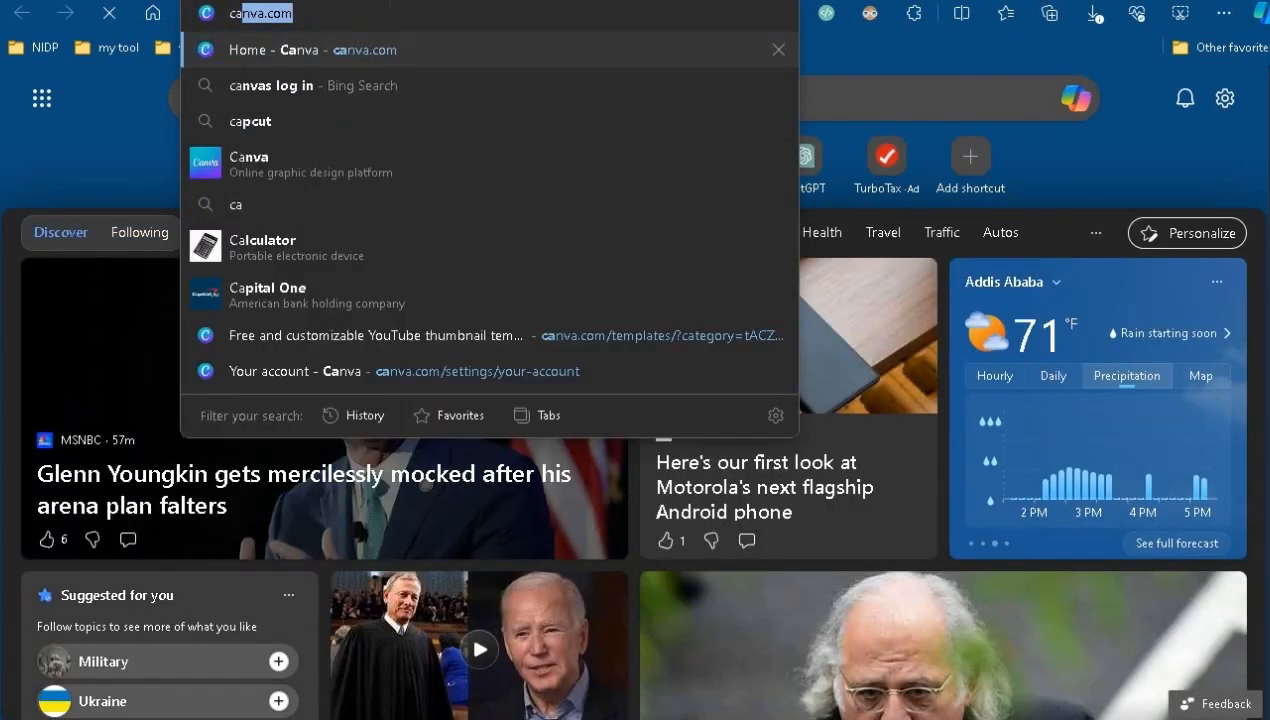
pyautogui.press('Right')
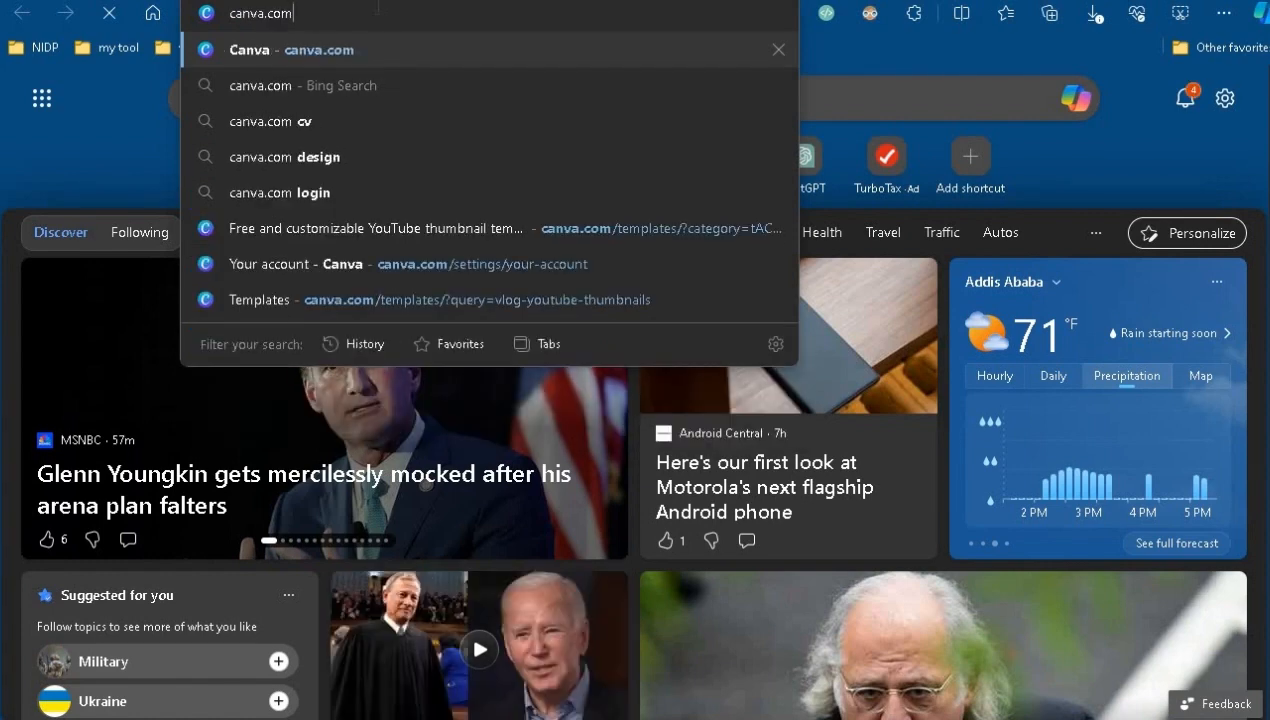
pyautogui.press('Return')
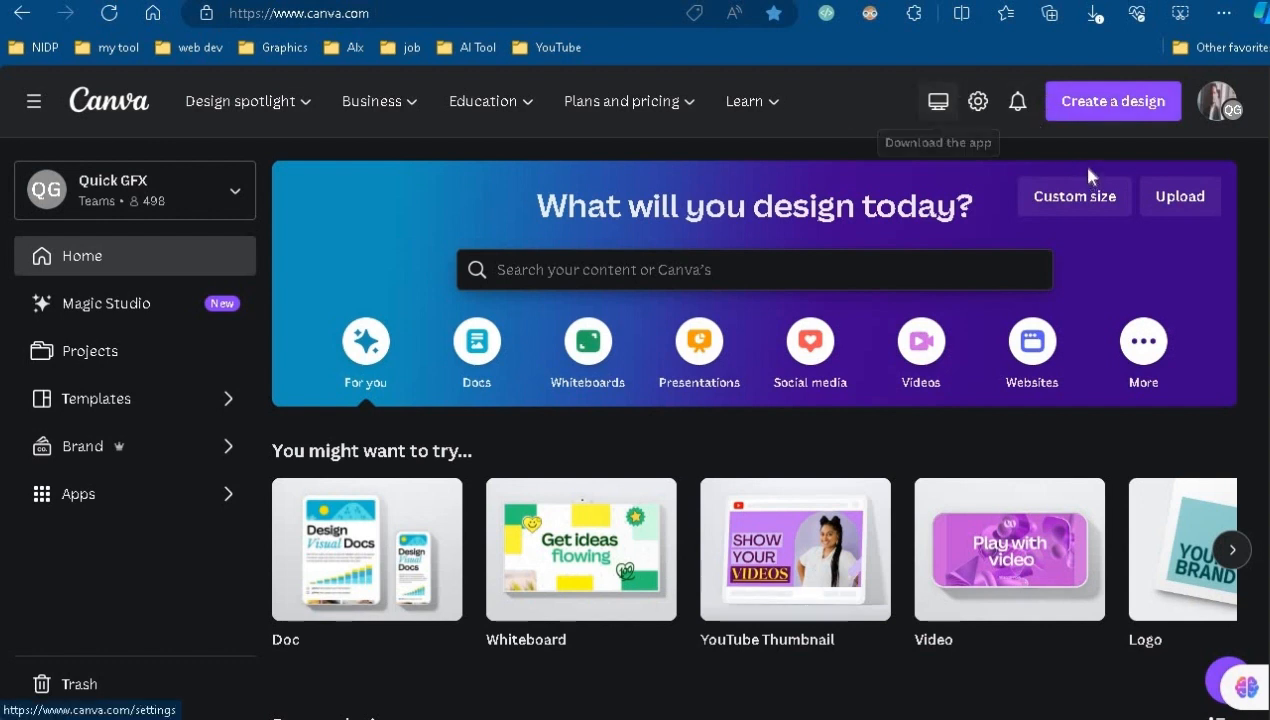
pyautogui.click(1117, 112)
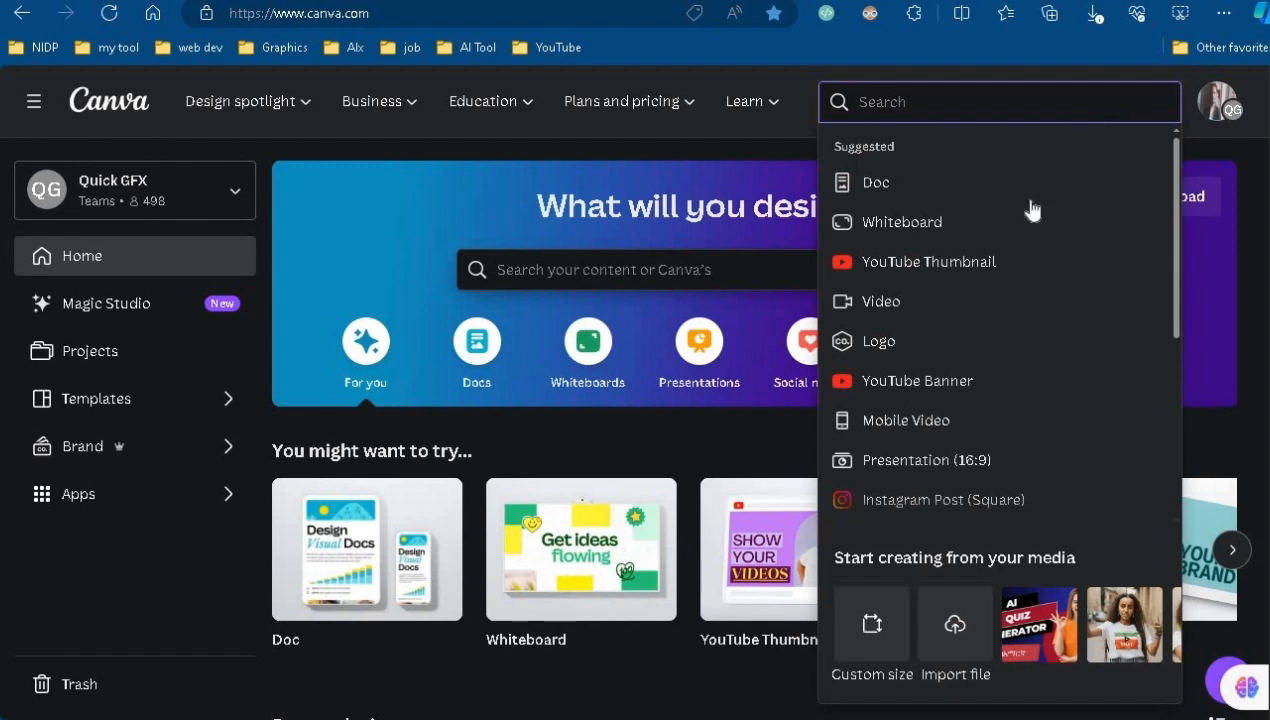
pyautogui.click(965, 268)
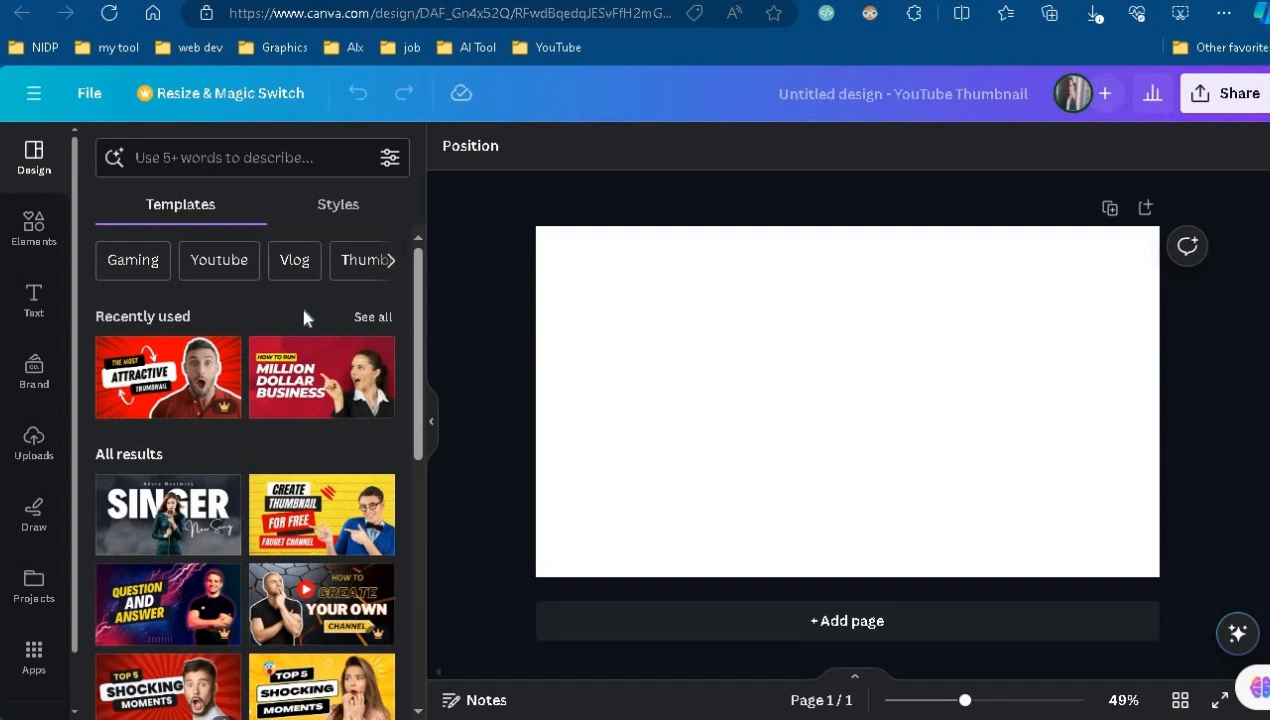
# Step: Browse the thumbnail templates and apply the recently used red "The Most Attractive Thumbnail" template to the page
pyautogui.scroll(-2, 304, 318)
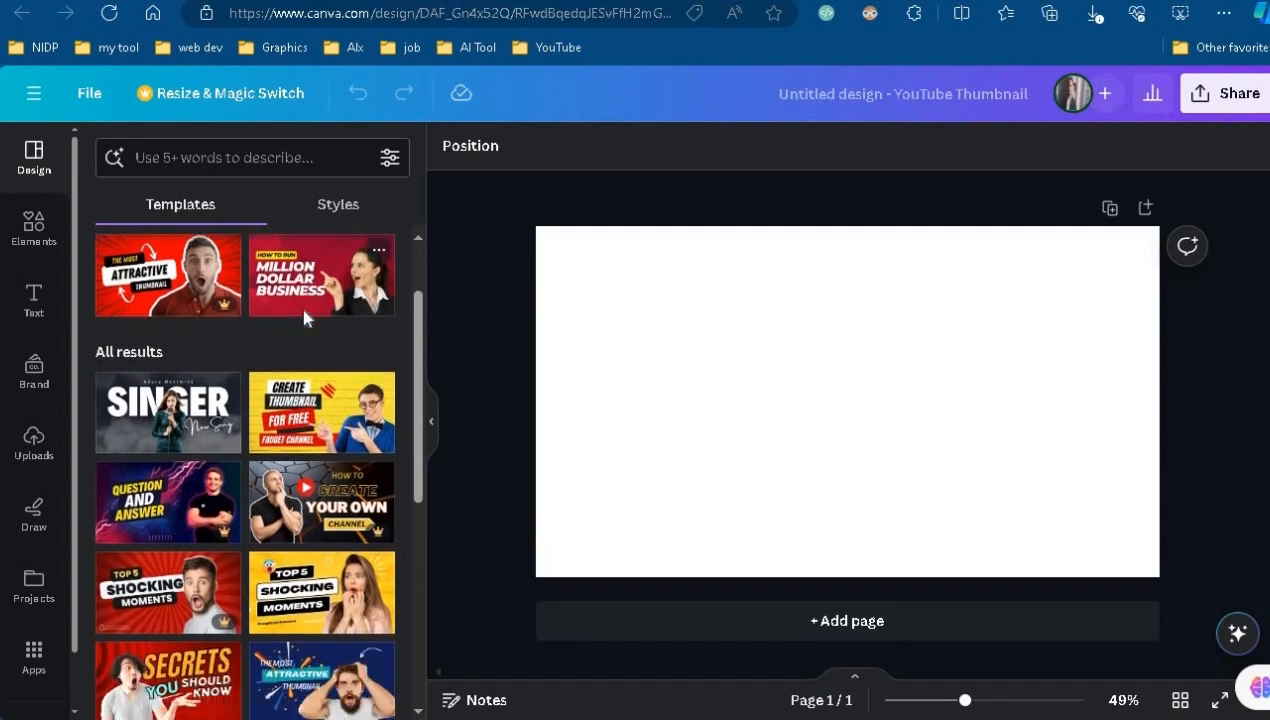
pyautogui.scroll(-5, 304, 316)
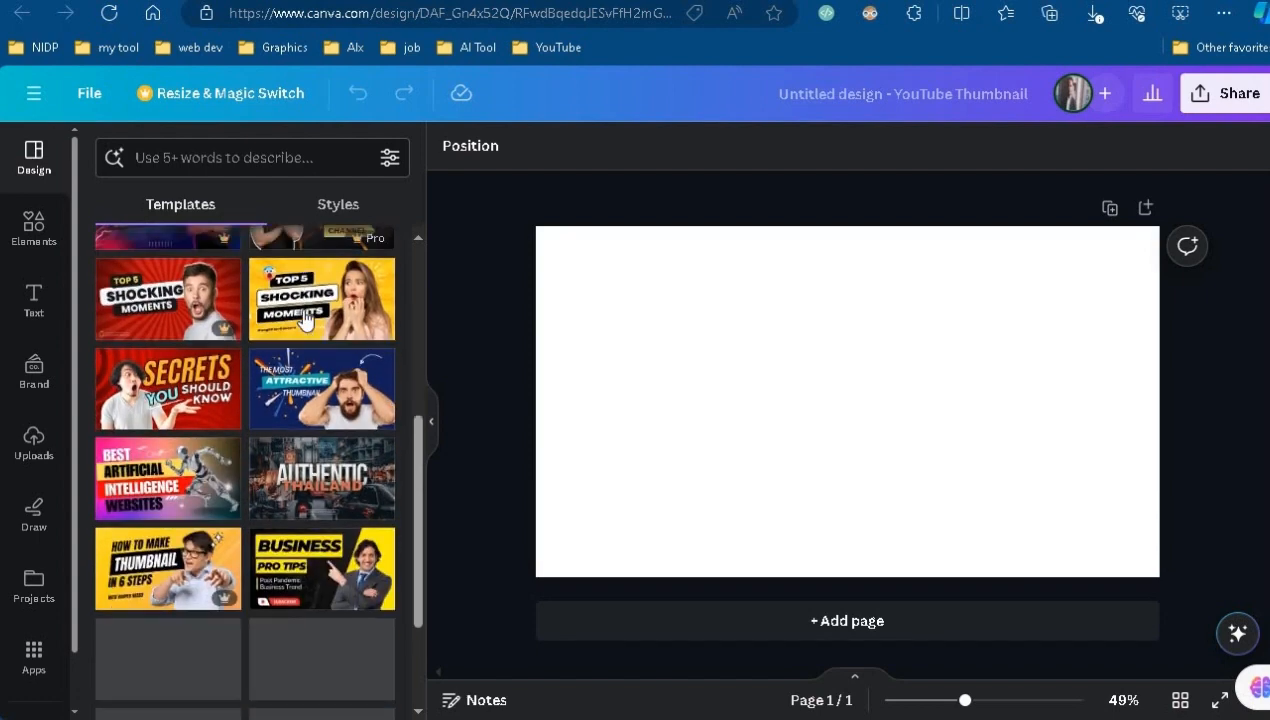
pyautogui.scroll(-3, 294, 484)
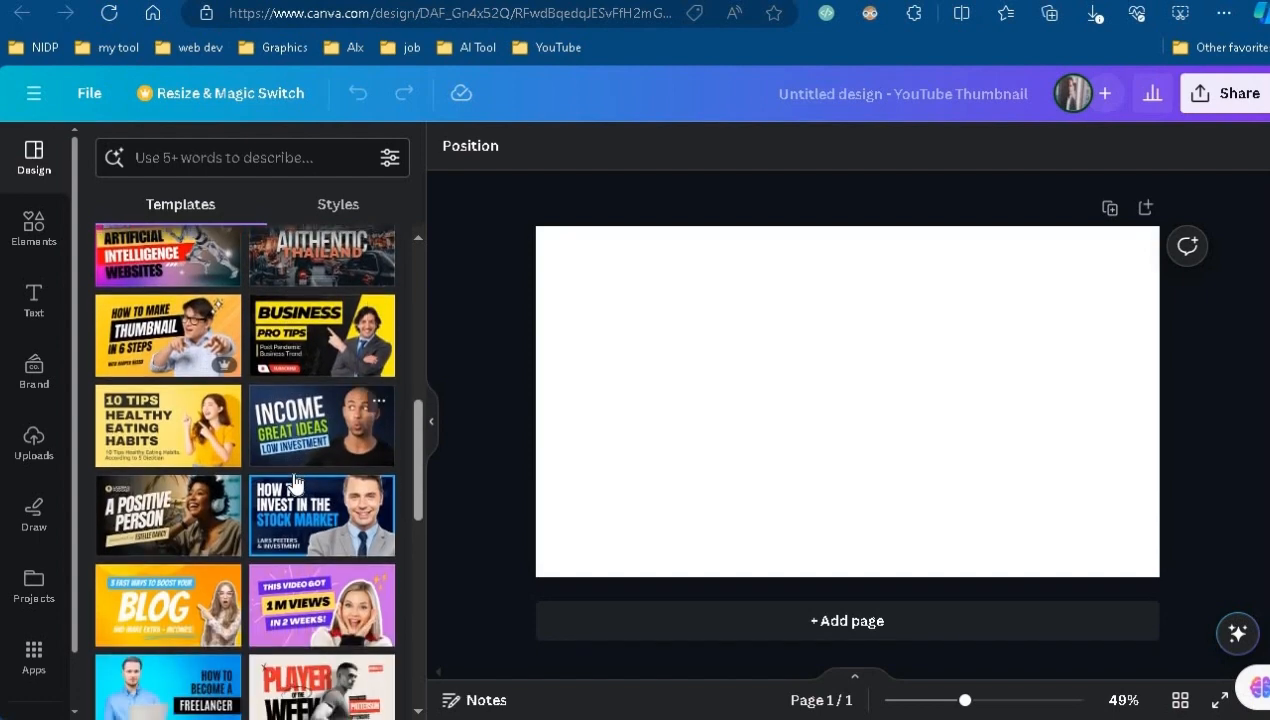
pyautogui.scroll(-3, 294, 484)
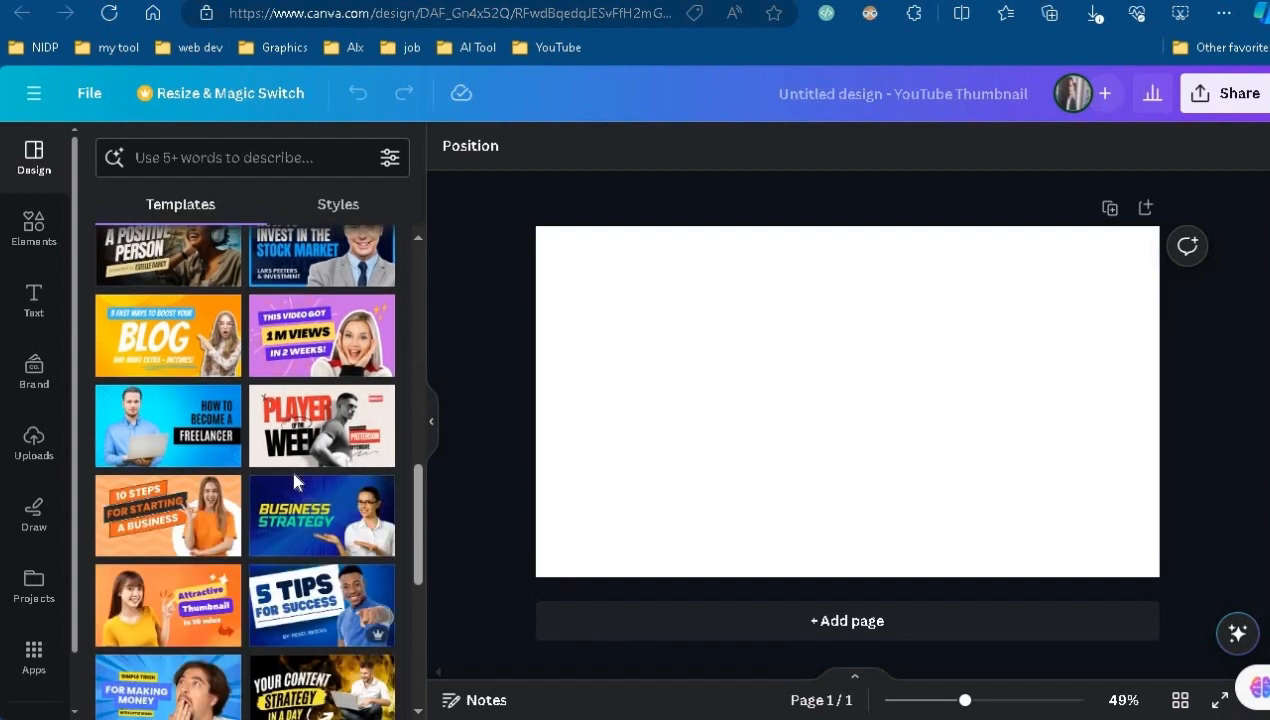
pyautogui.scroll(4, 290, 464)
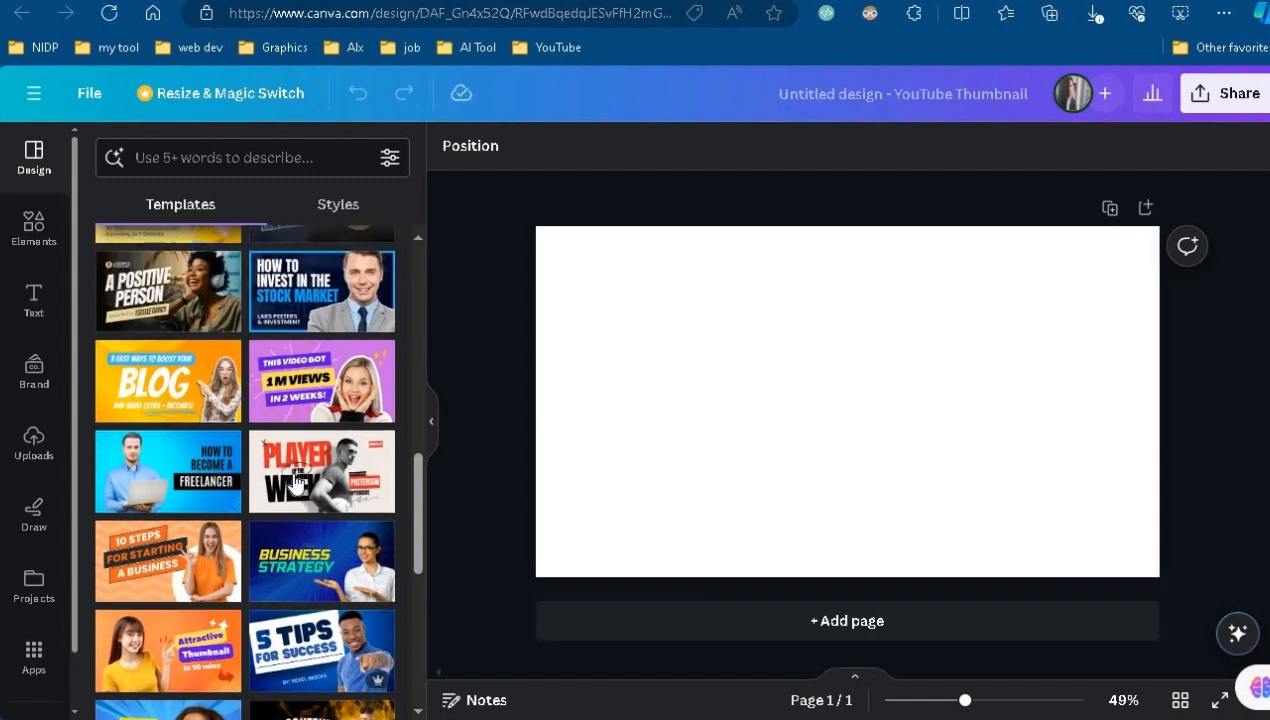
pyautogui.scroll(3, 291, 469)
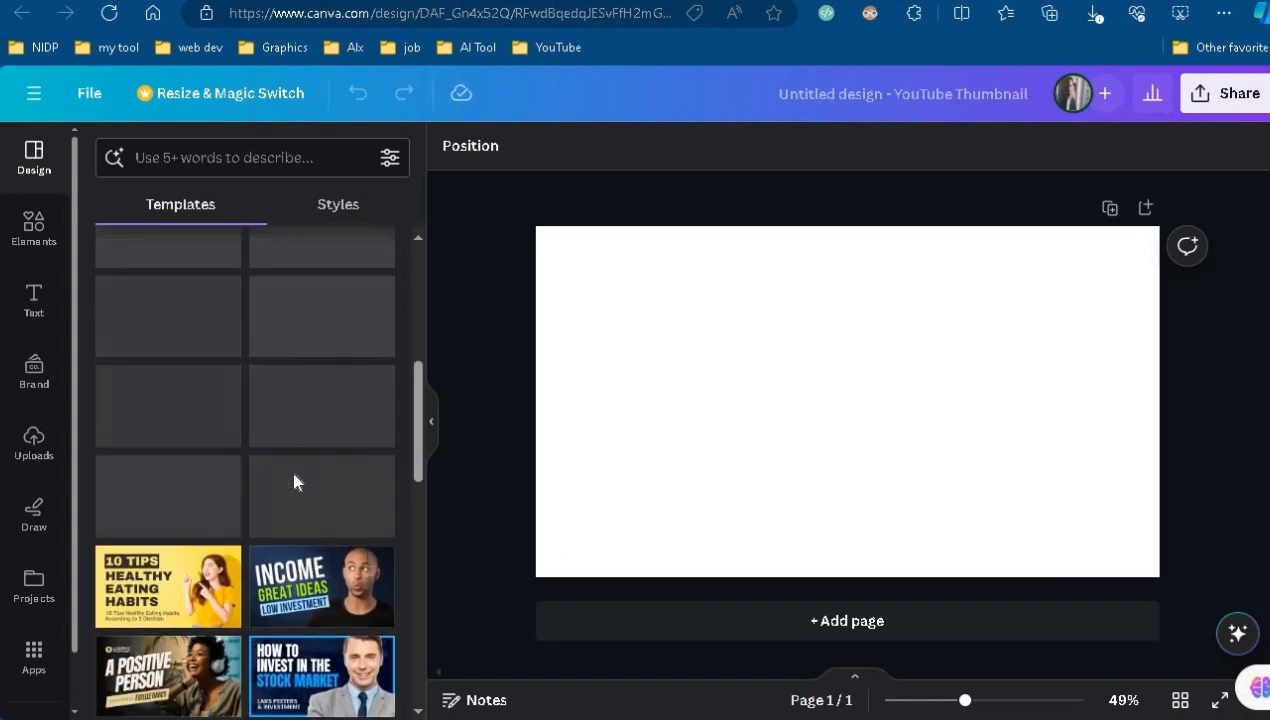
pyautogui.scroll(3, 184, 602)
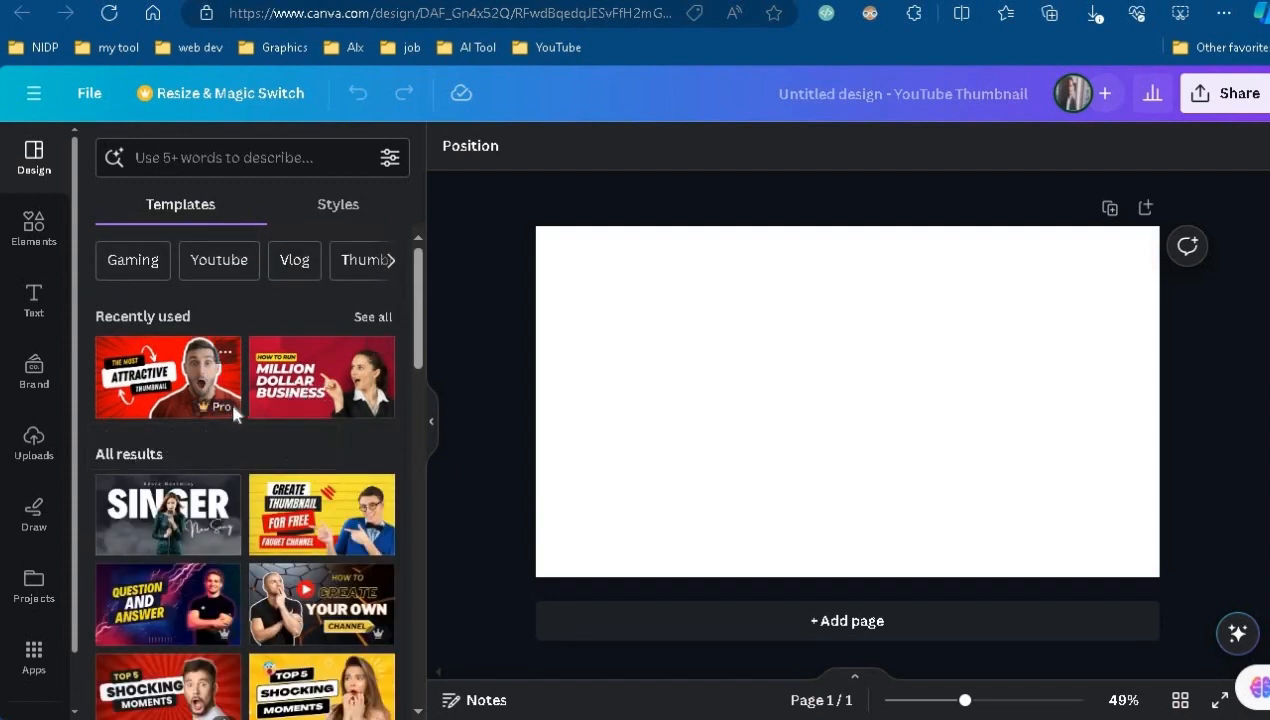
pyautogui.moveTo(218, 404)
pyautogui.click(203, 393)
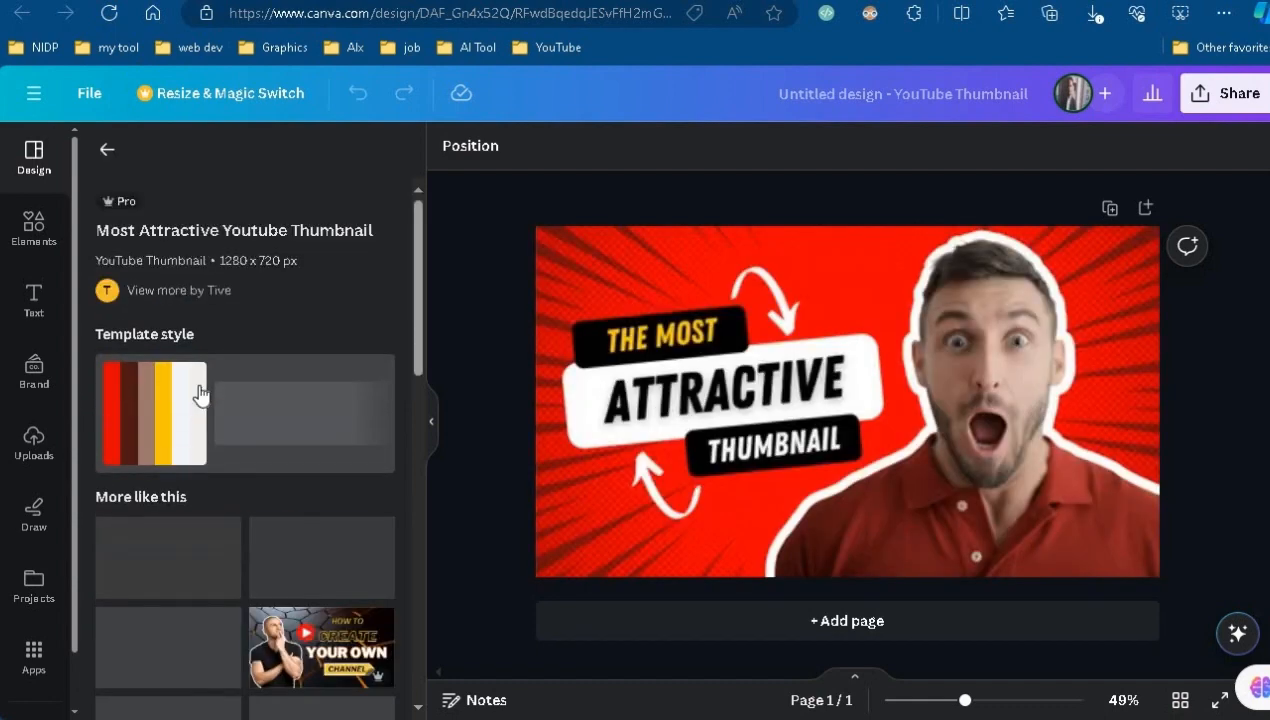
# Step: Replace the red background with the black-to-blue linear gradient (#000000, #3533cd)
pyautogui.click(663, 276)
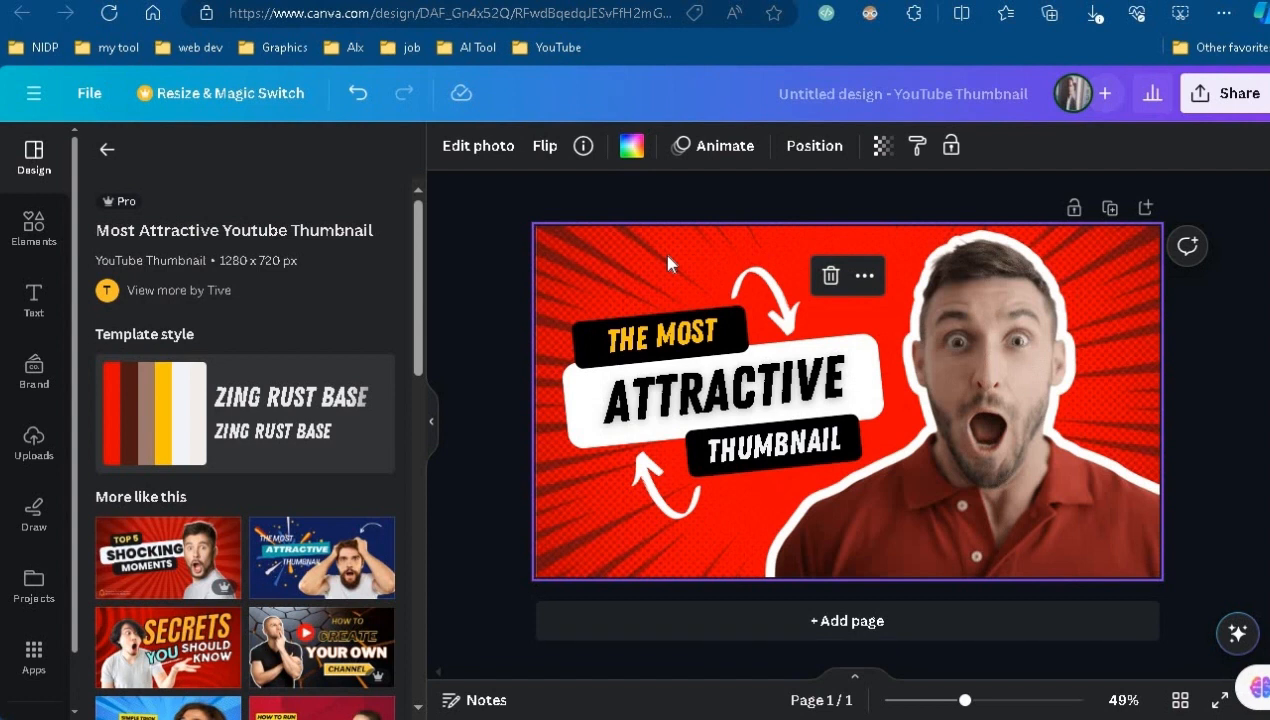
pyautogui.click(632, 150)
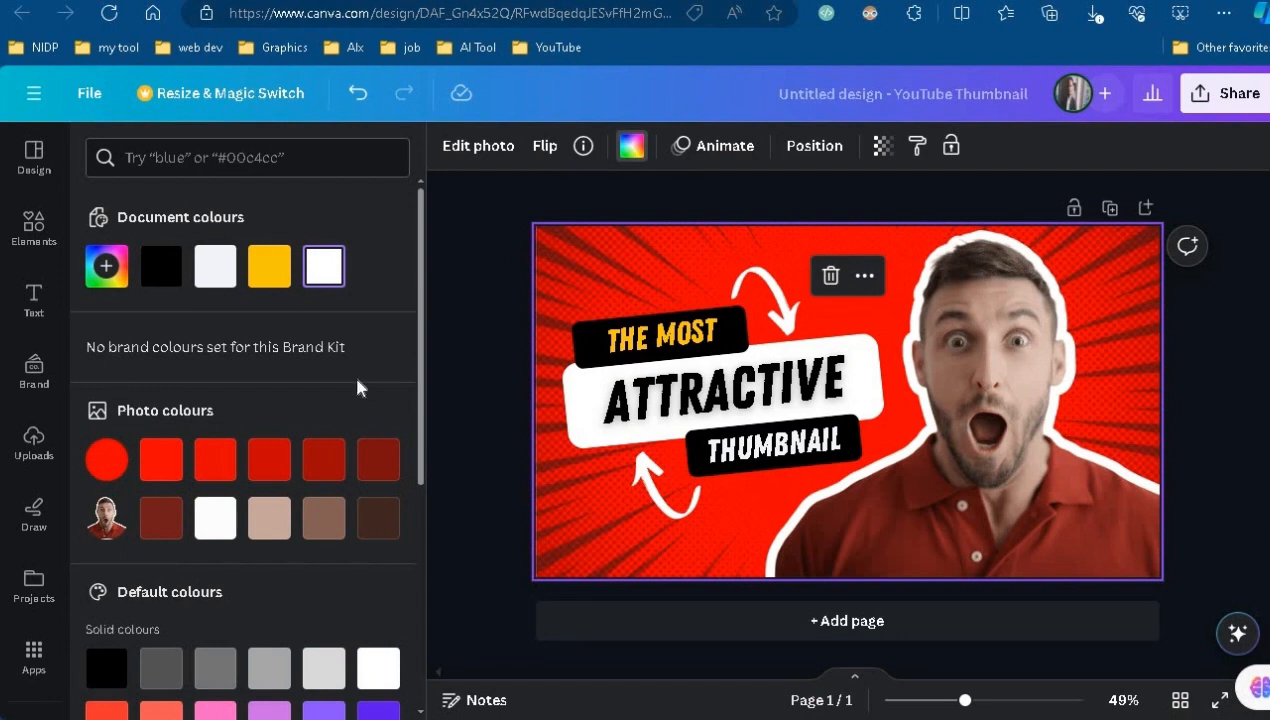
pyautogui.scroll(-3, 360, 387)
pyautogui.scroll(-3, 357, 371)
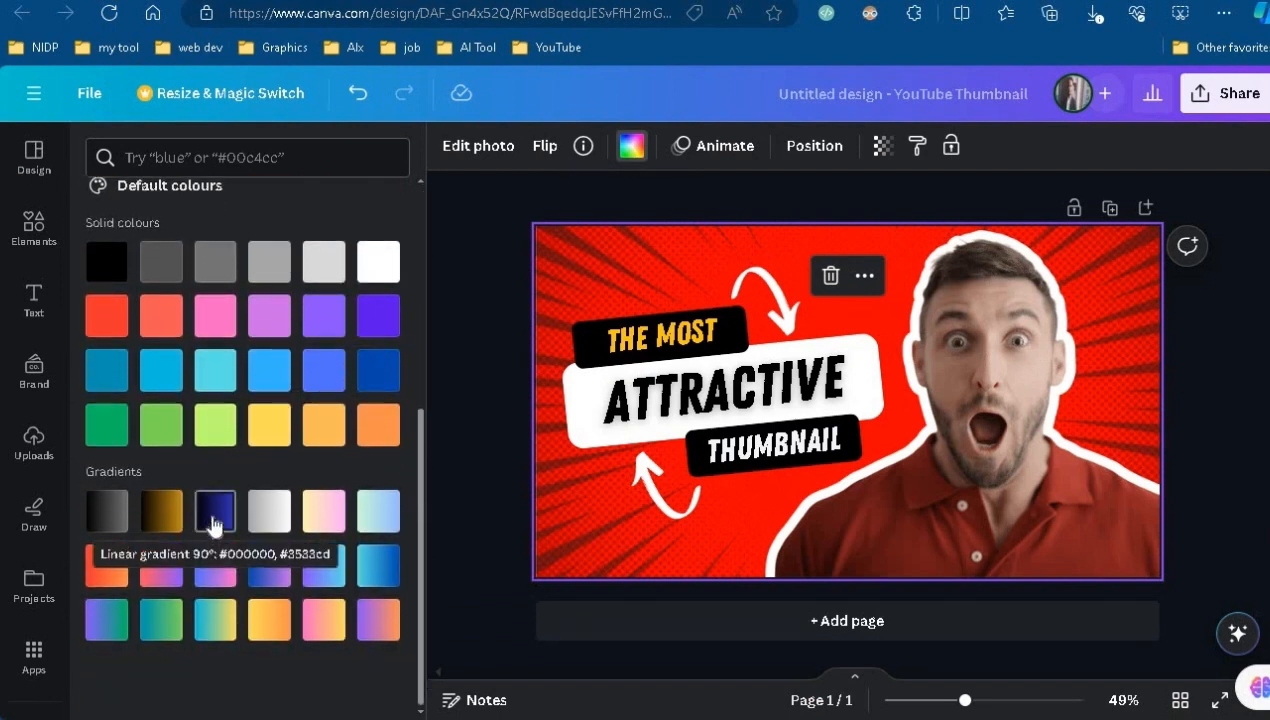
pyautogui.click(213, 512)
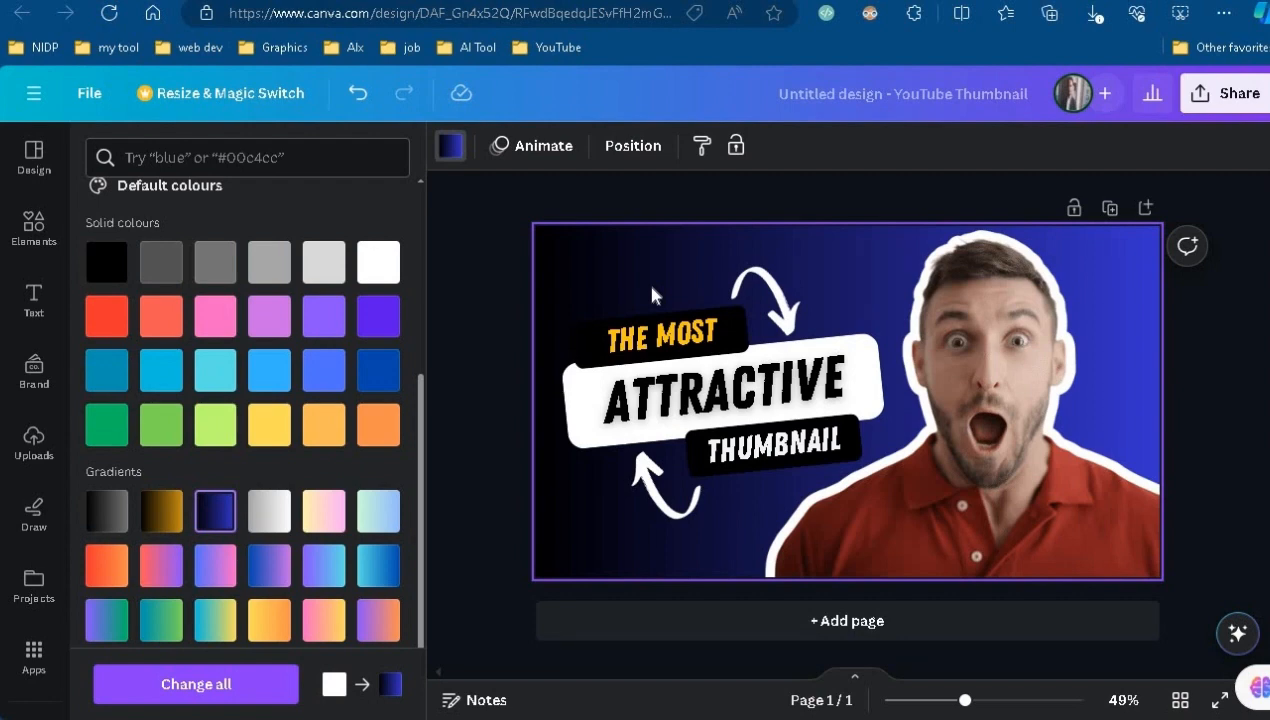
# Step: Replace the yellow "THE MOST" text with "EASY"
pyautogui.click(645, 345)
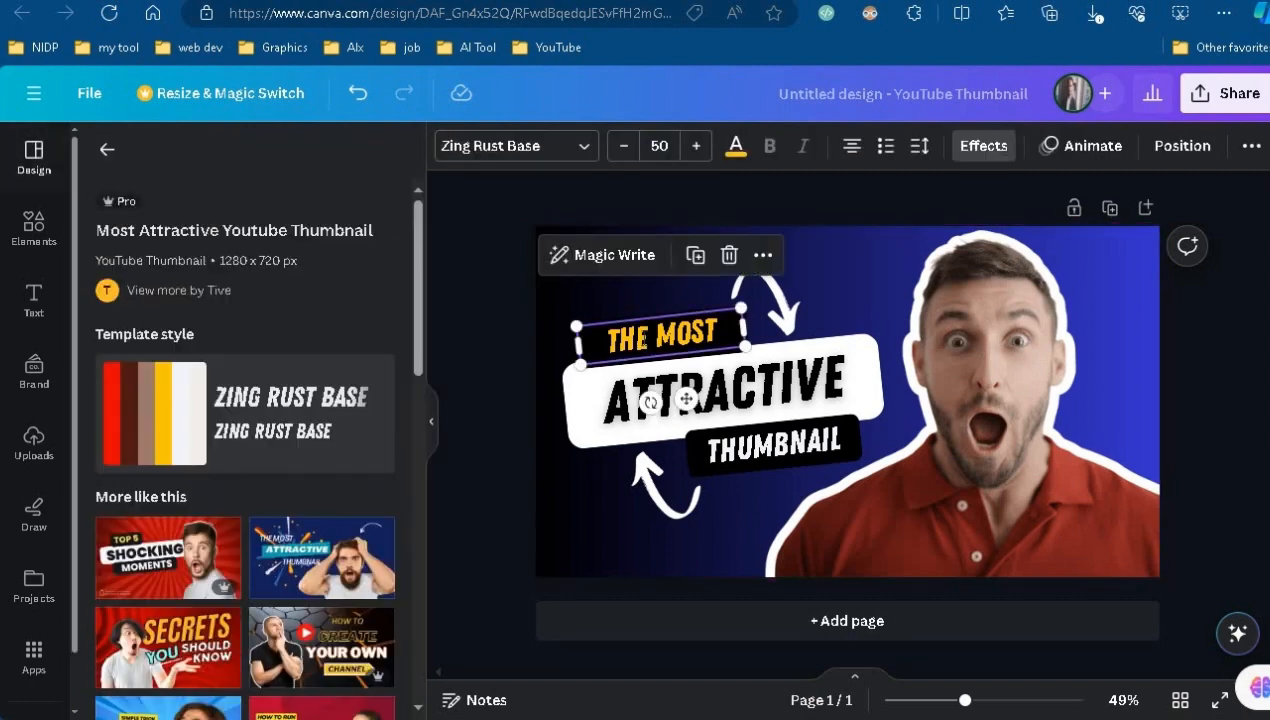
pyautogui.click(645, 345)
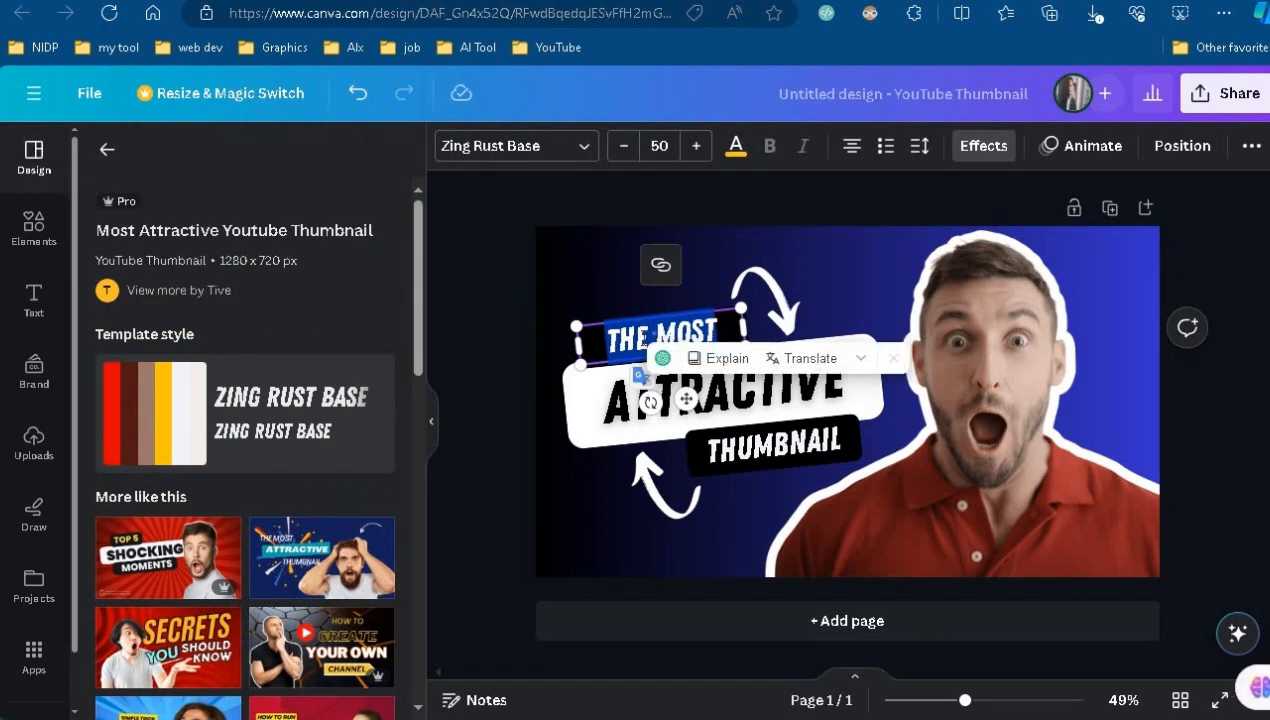
pyautogui.write('E')
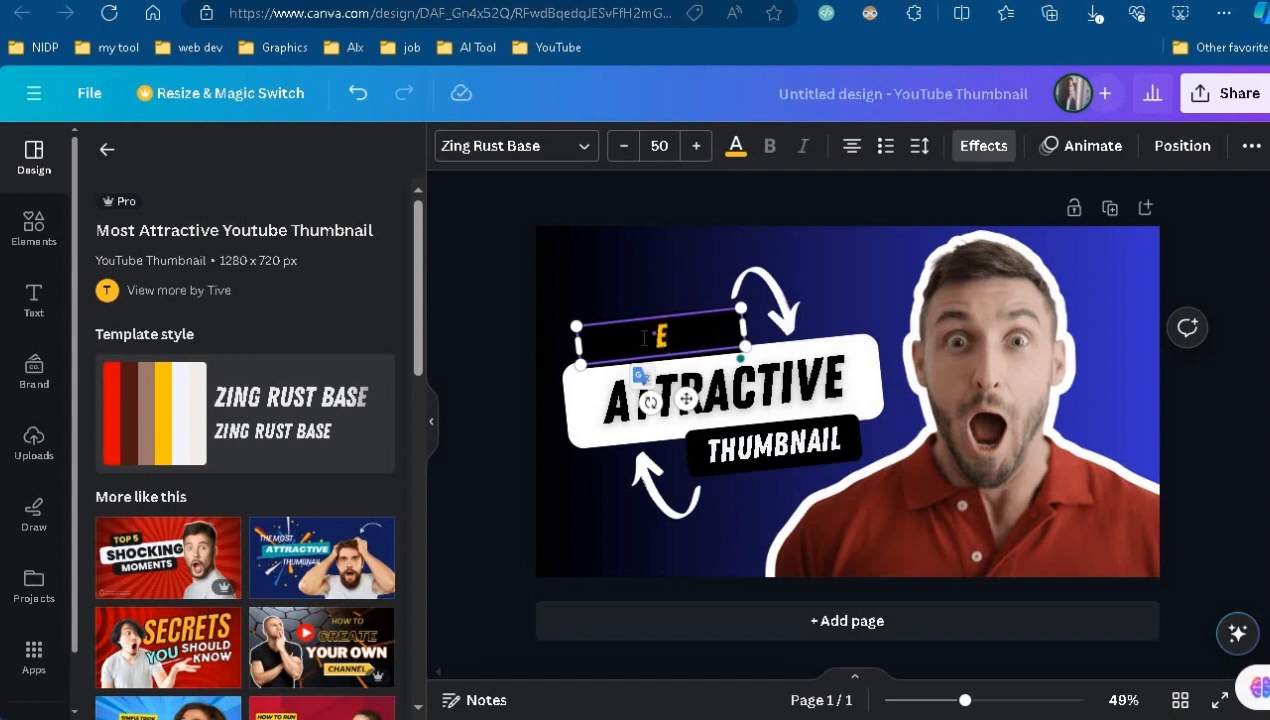
pyautogui.write('ASY')
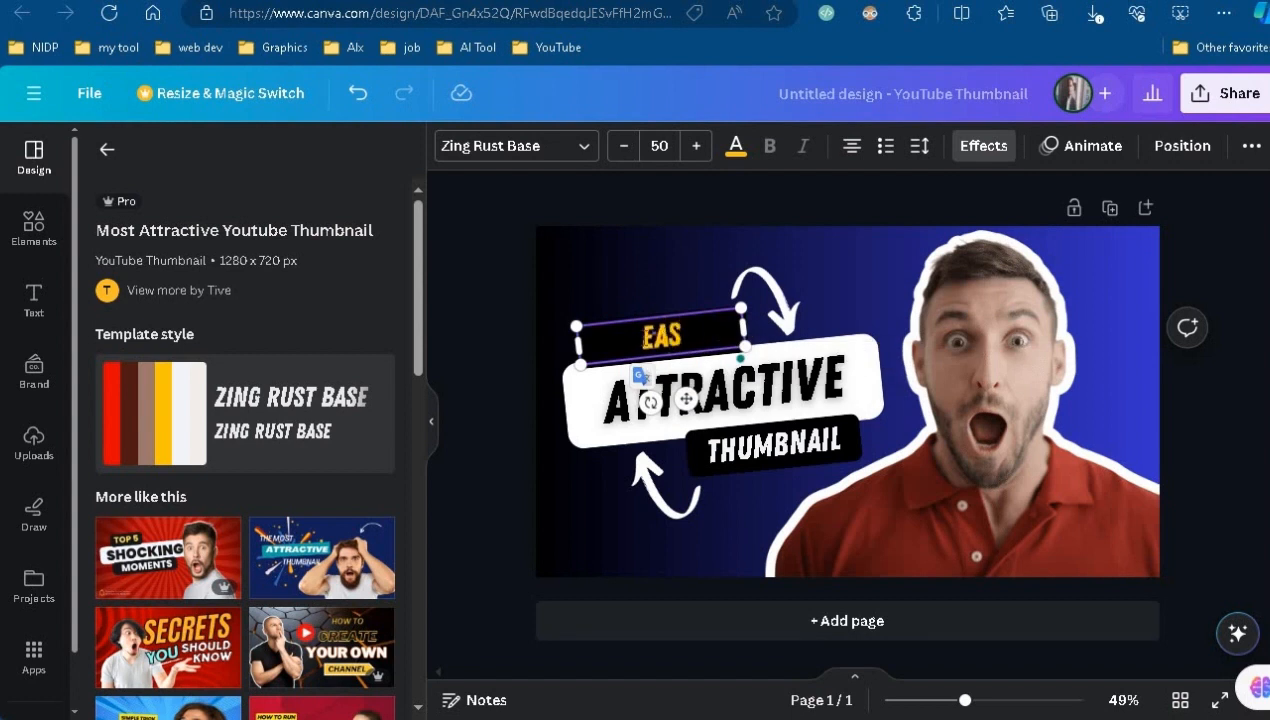
# Step: Replace the "ATTRACTIVE" text in the white box with "YOUTUBE"
pyautogui.doubleClick(798, 380)
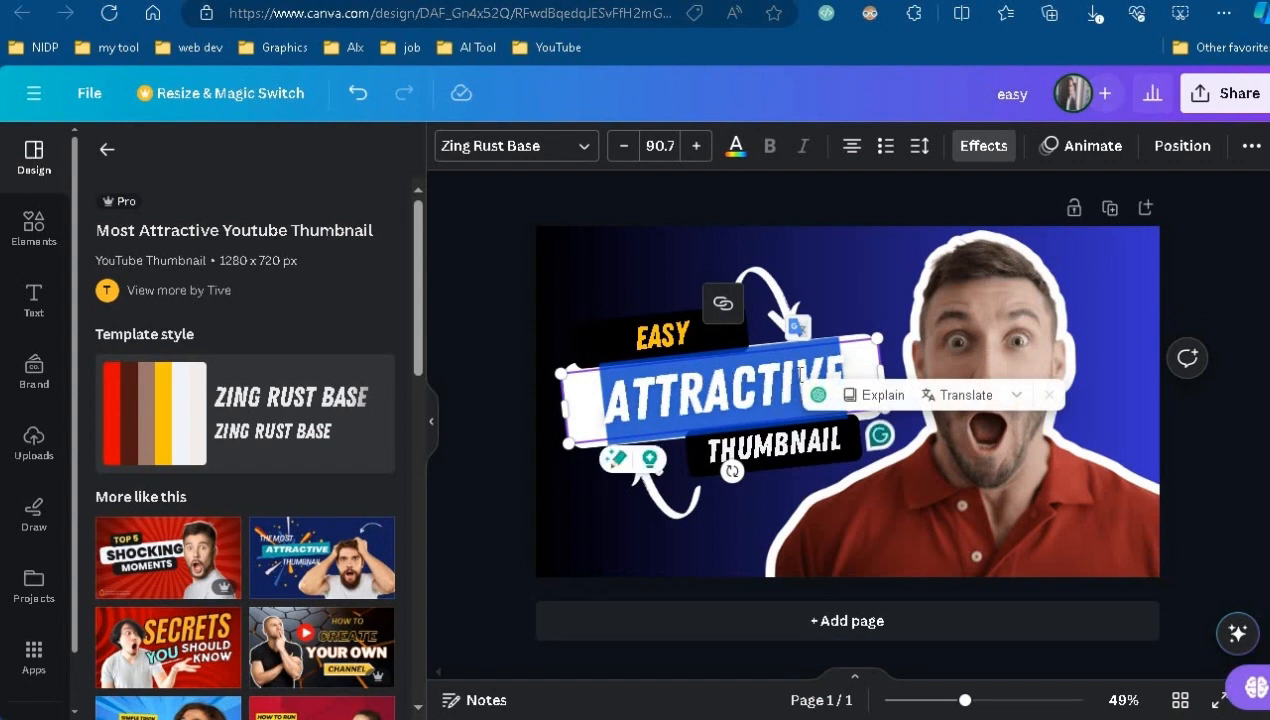
pyautogui.write('YOUT')
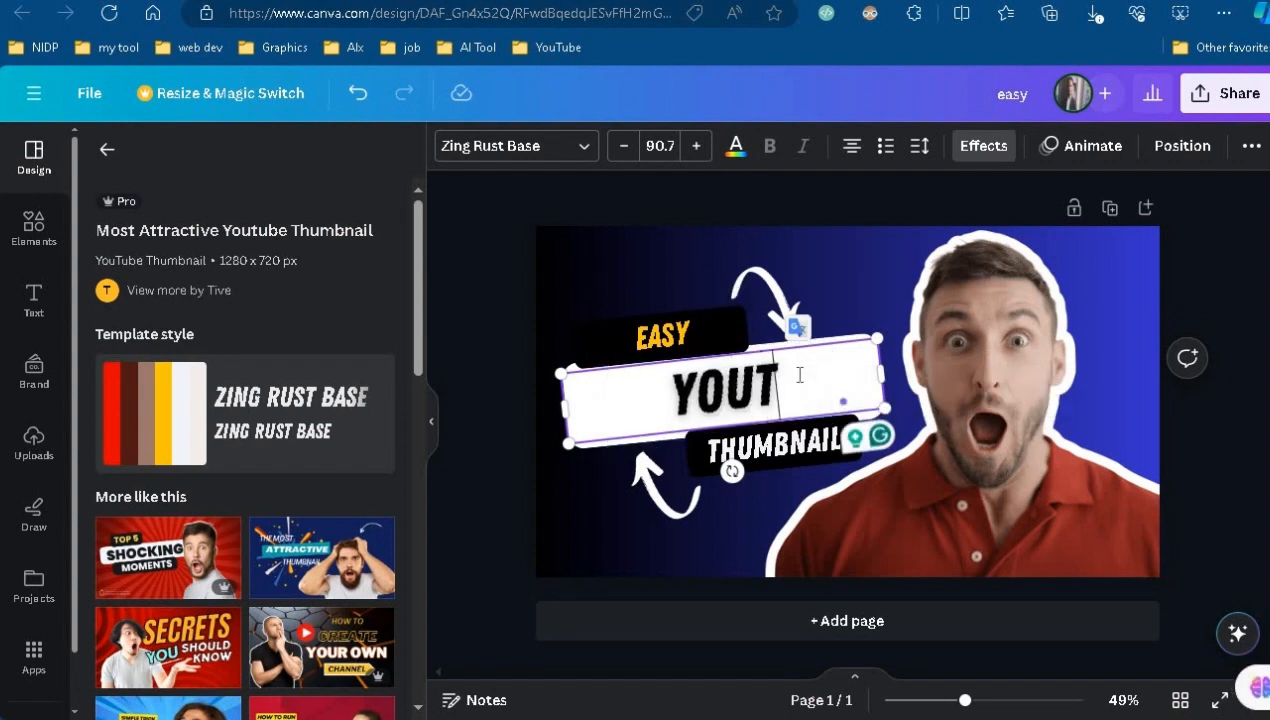
pyautogui.write('UBE')
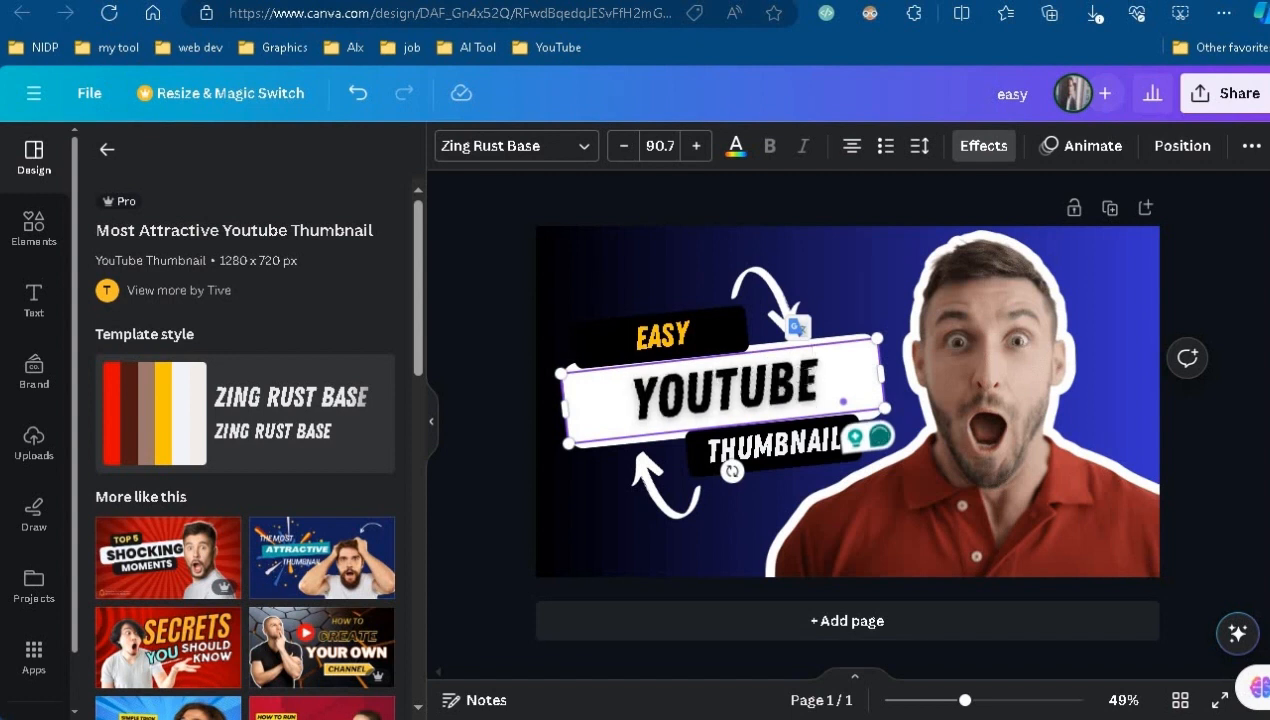
pyautogui.click(650, 531)
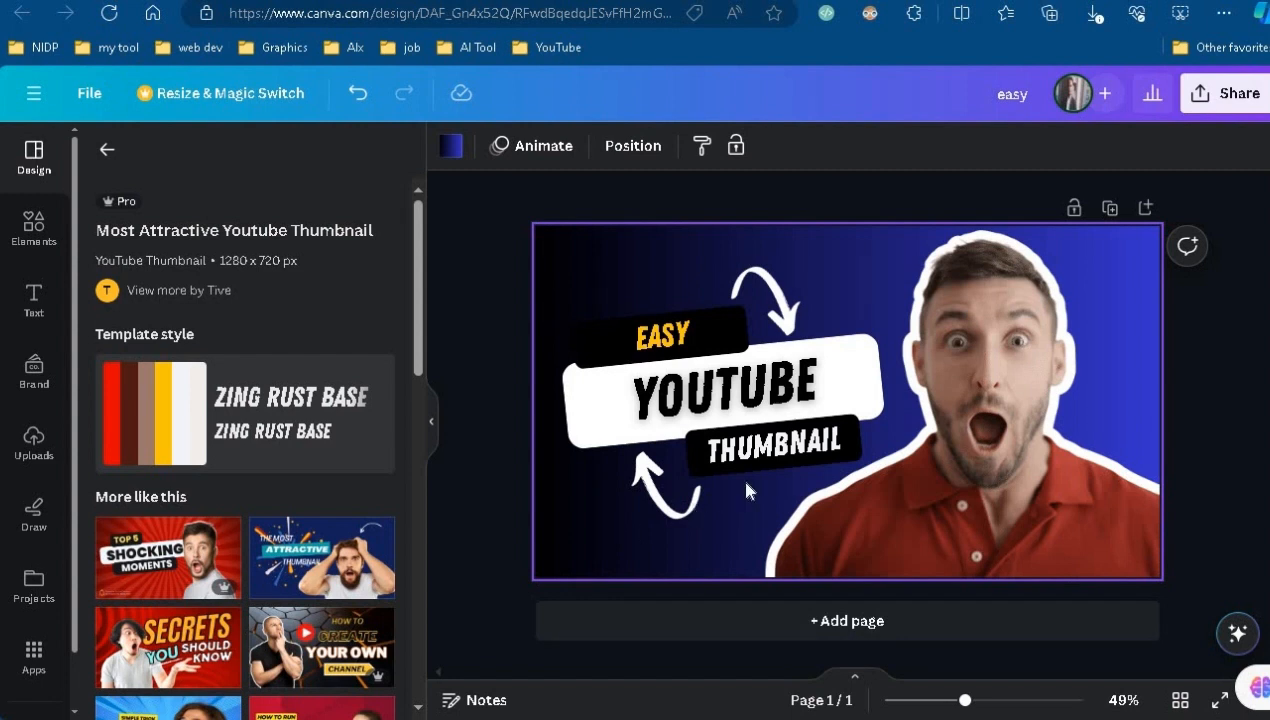
# Step: Delete both white curved arrows around the title text
pyautogui.click(667, 500)
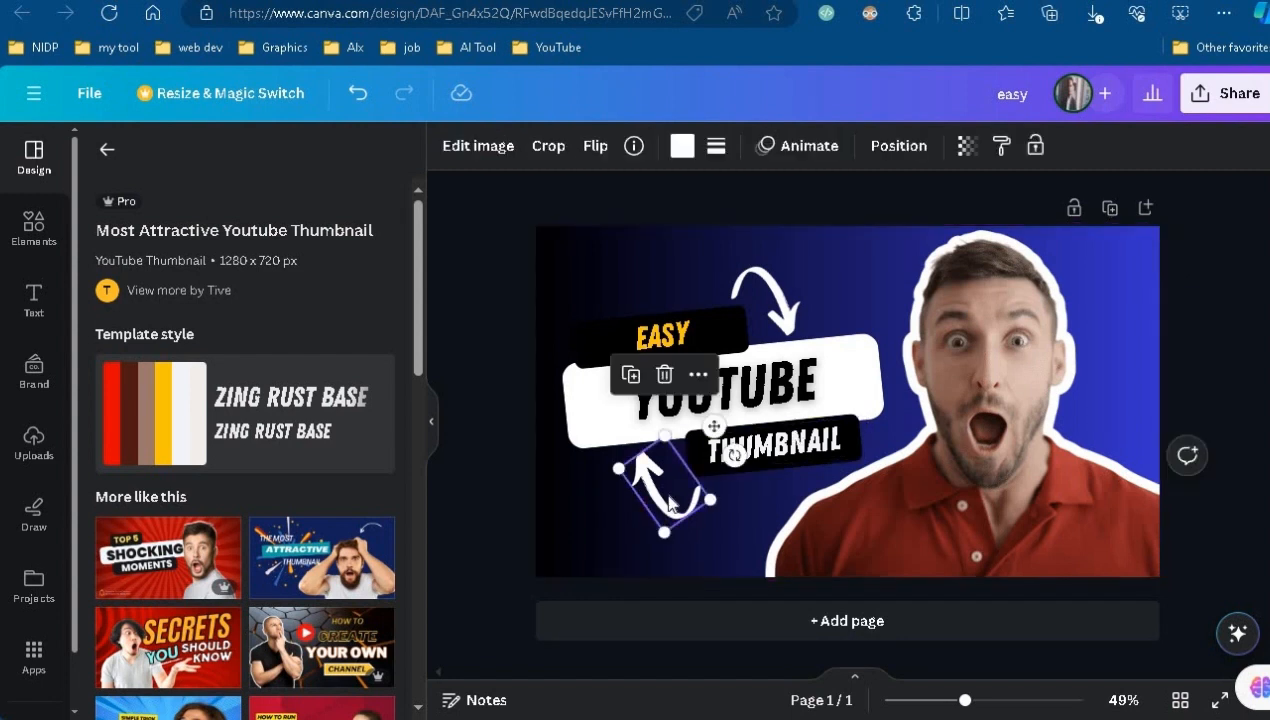
pyautogui.click(665, 376)
pyautogui.click(765, 295)
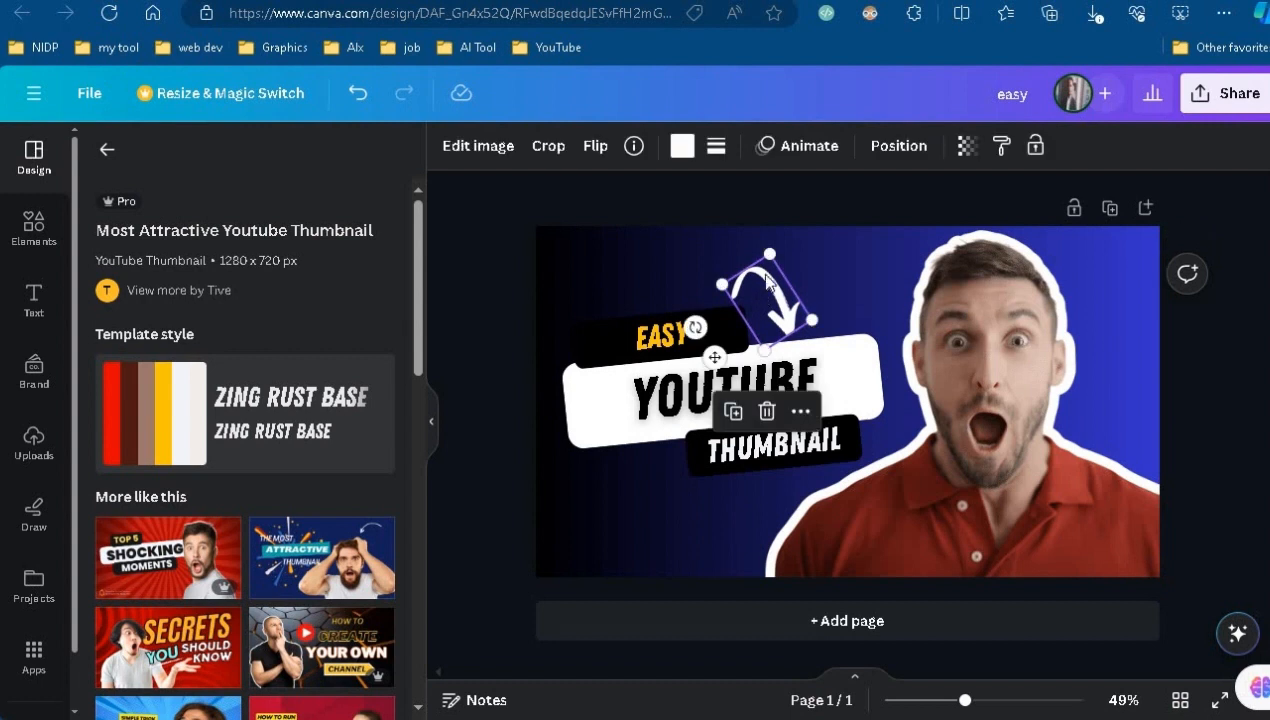
pyautogui.click(767, 412)
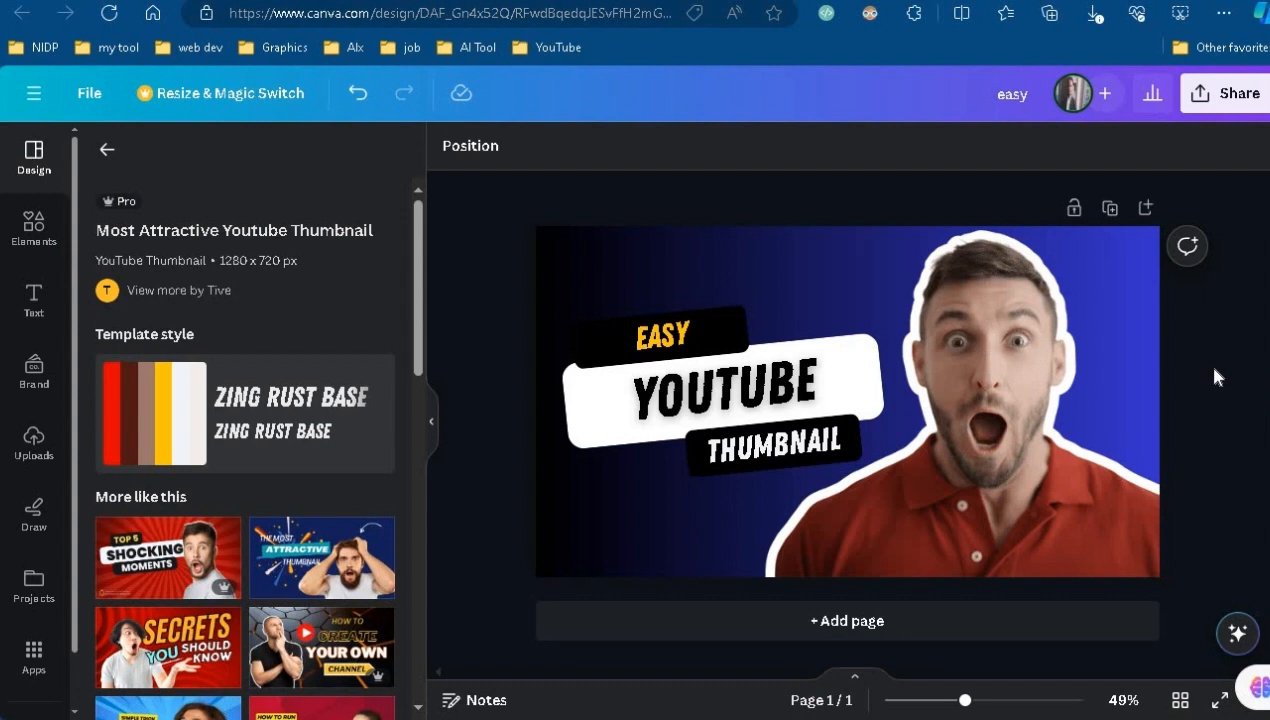
# Step: Delete the photo of the surprised man in the red shirt from the thumbnail
pyautogui.click(1010, 378)
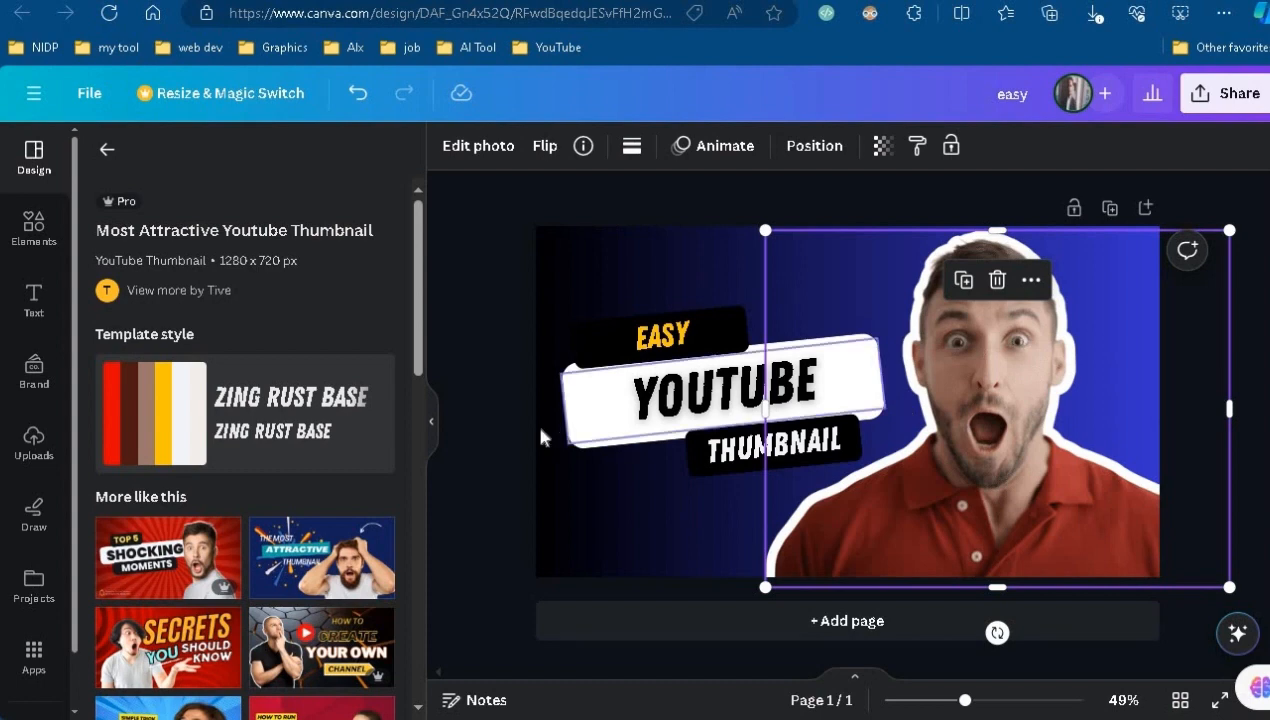
pyautogui.click(37, 243)
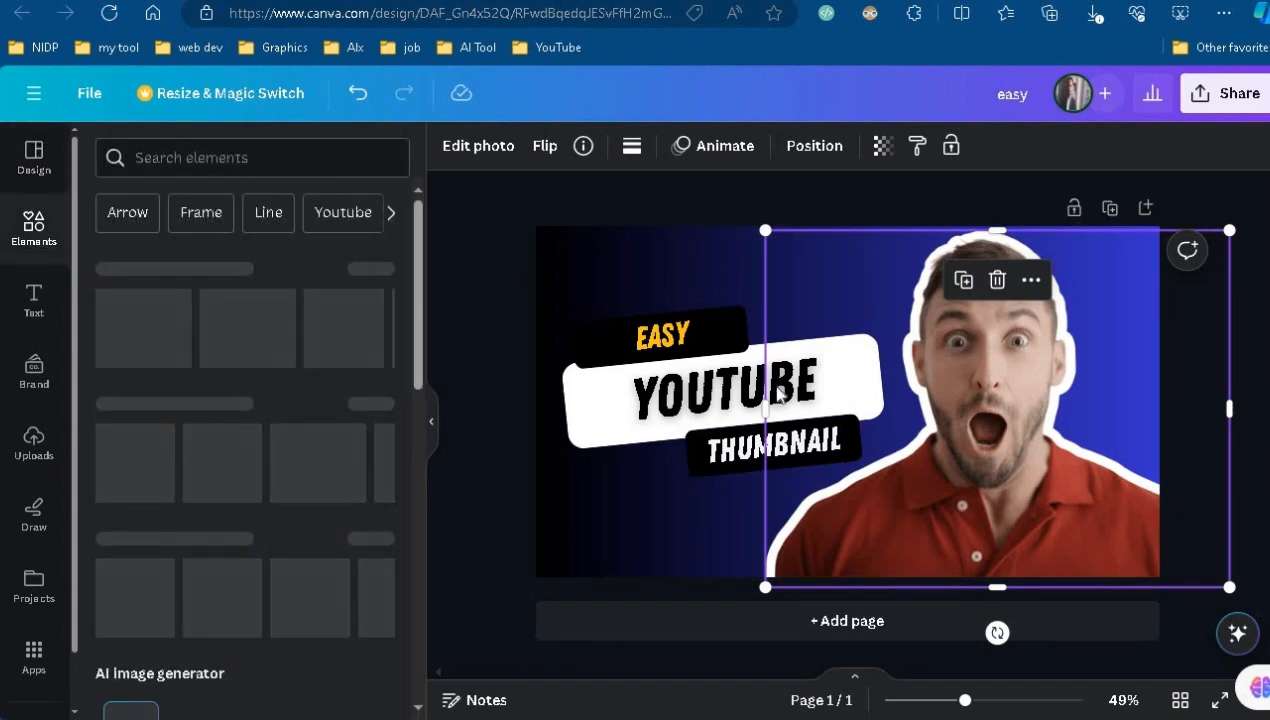
pyautogui.click(997, 282)
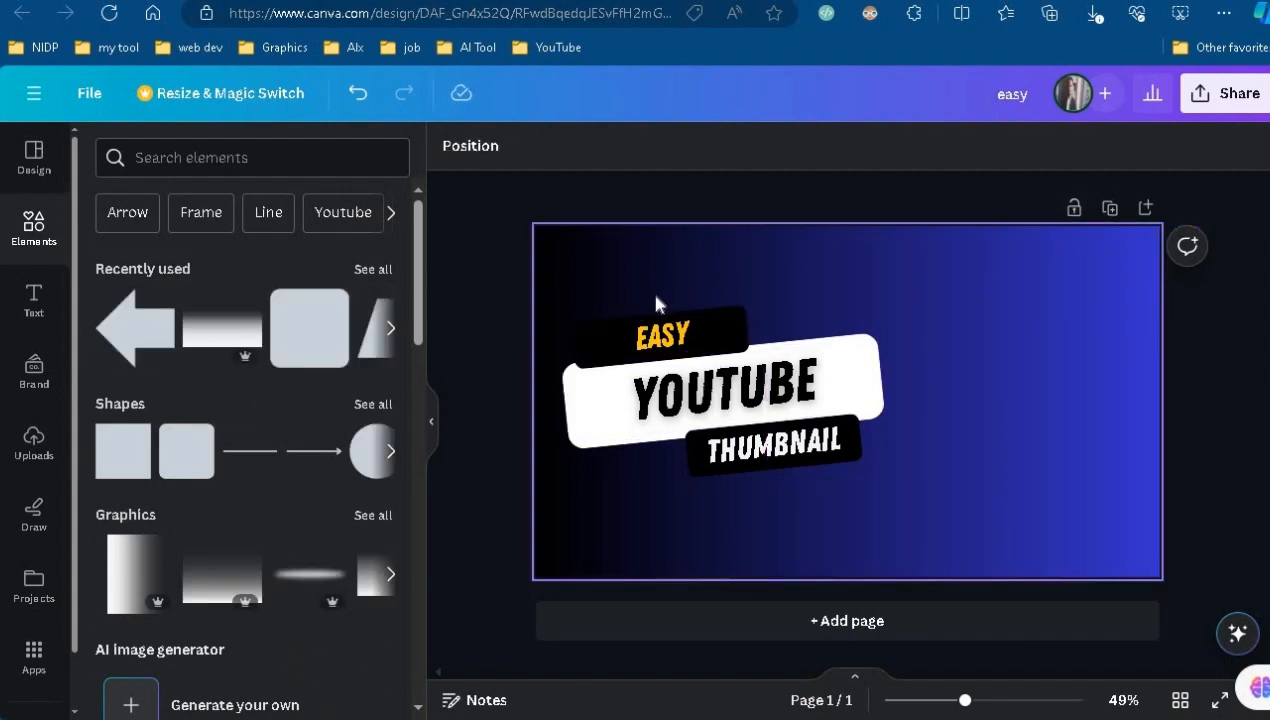
# Step: Group the "EASY", "YOUTUBE" and "THUMBNAIL" title texts with their boxes and move the group to the thumbnail's upper-right area
pyautogui.click(675, 323)
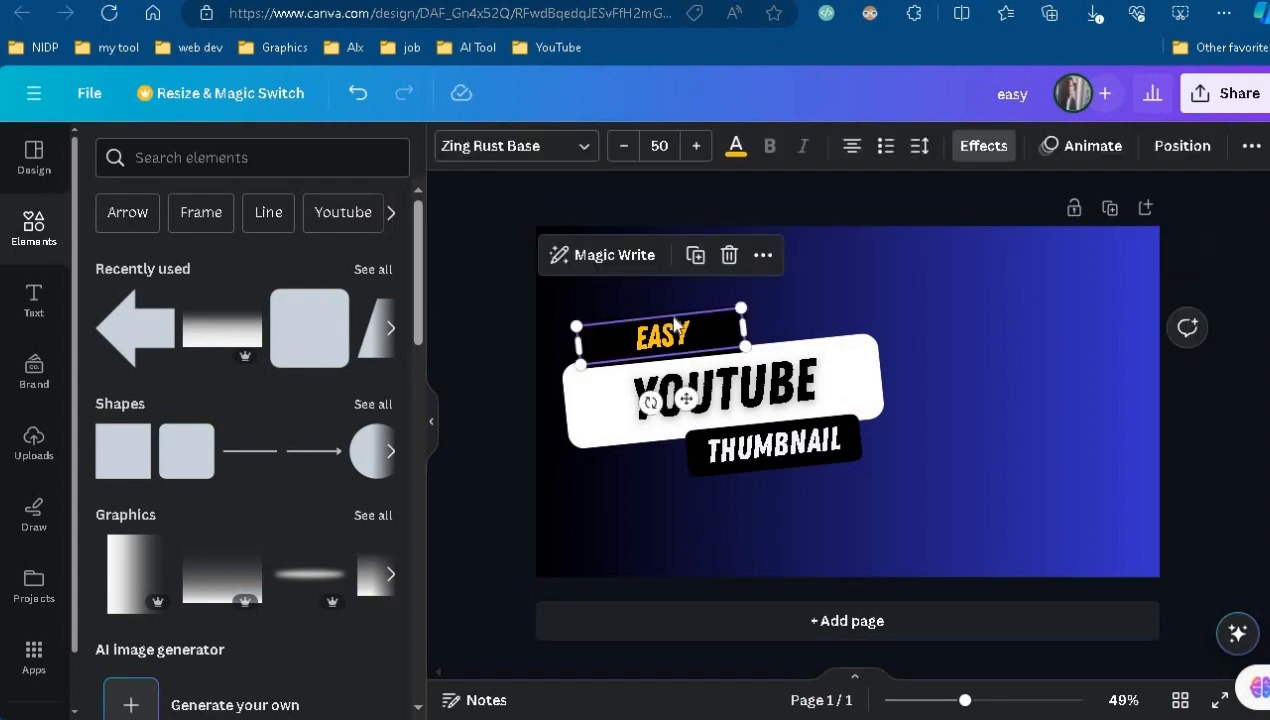
pyautogui.click(566, 308)
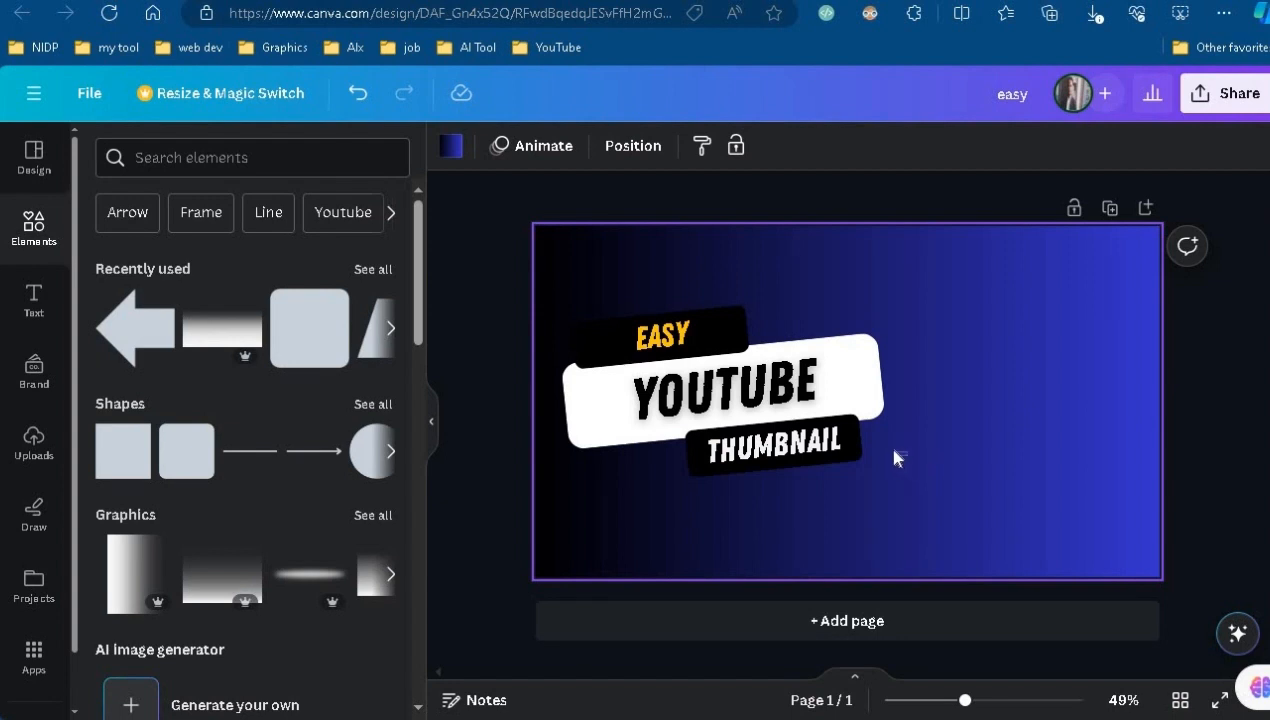
pyautogui.moveTo(907, 456); pyautogui.dragTo(604, 309)
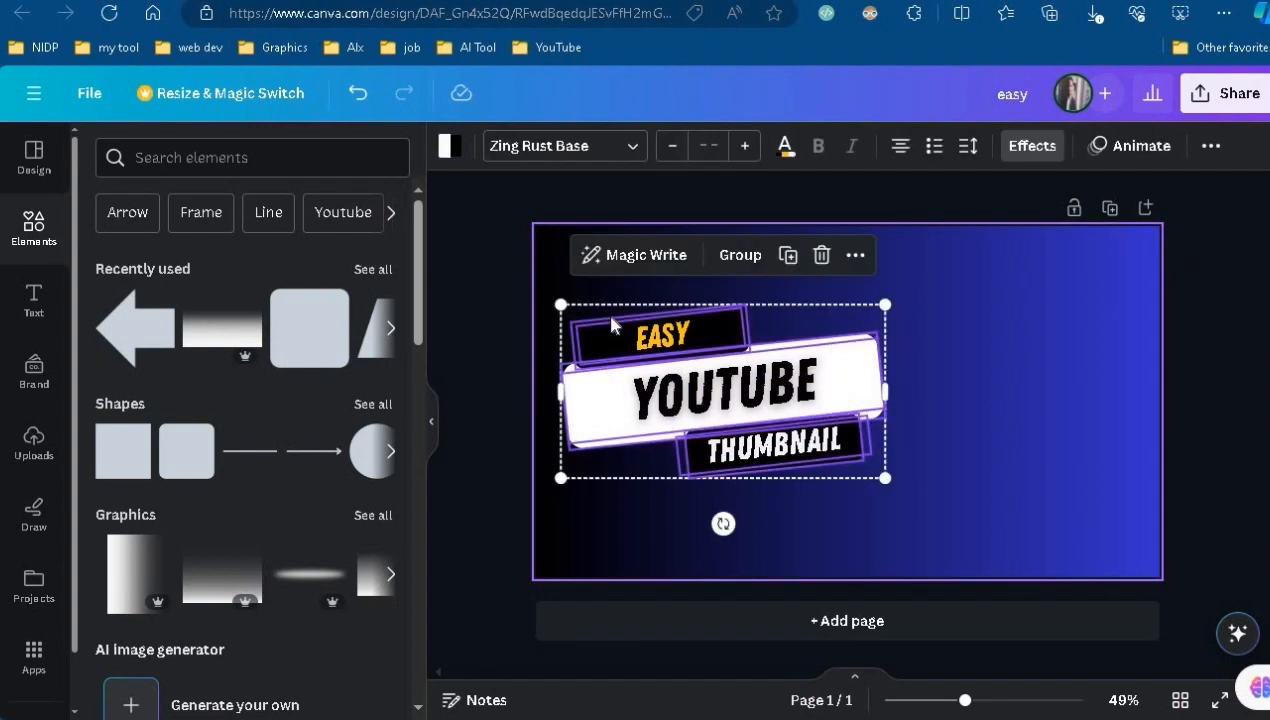
pyautogui.click(740, 258)
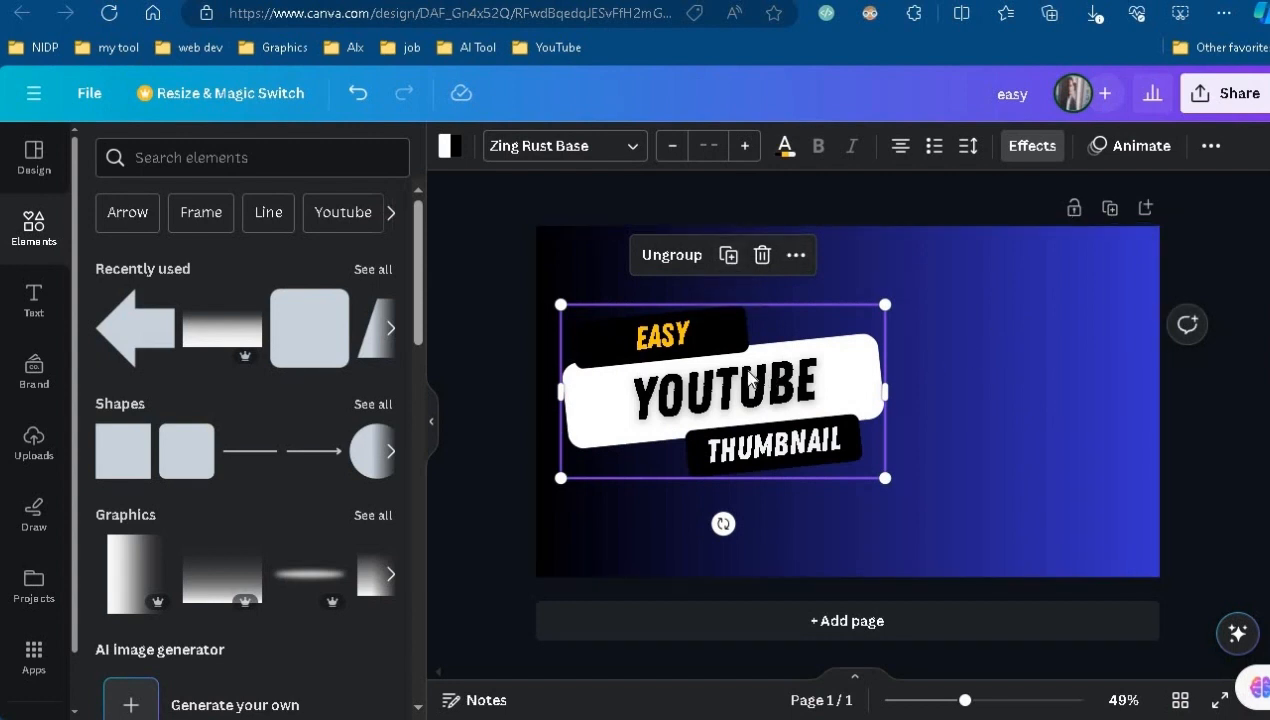
pyautogui.moveTo(750, 380); pyautogui.dragTo(1016, 313)
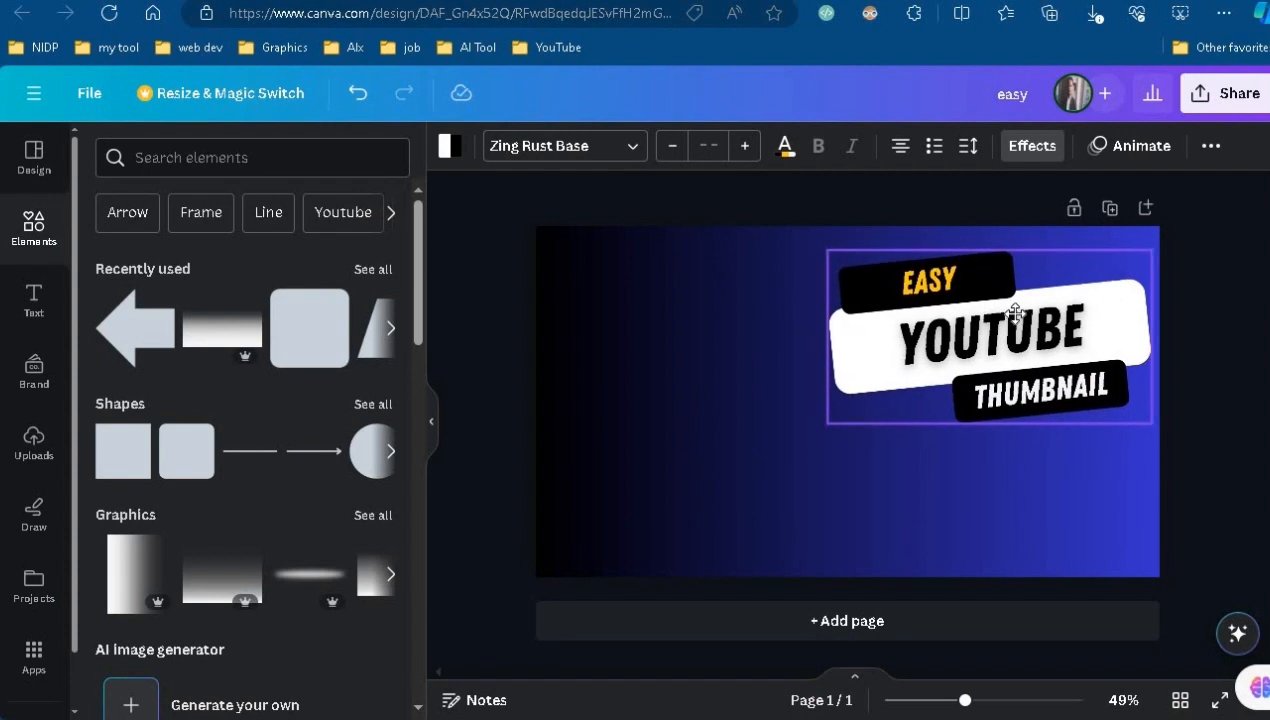
pyautogui.click(1241, 371)
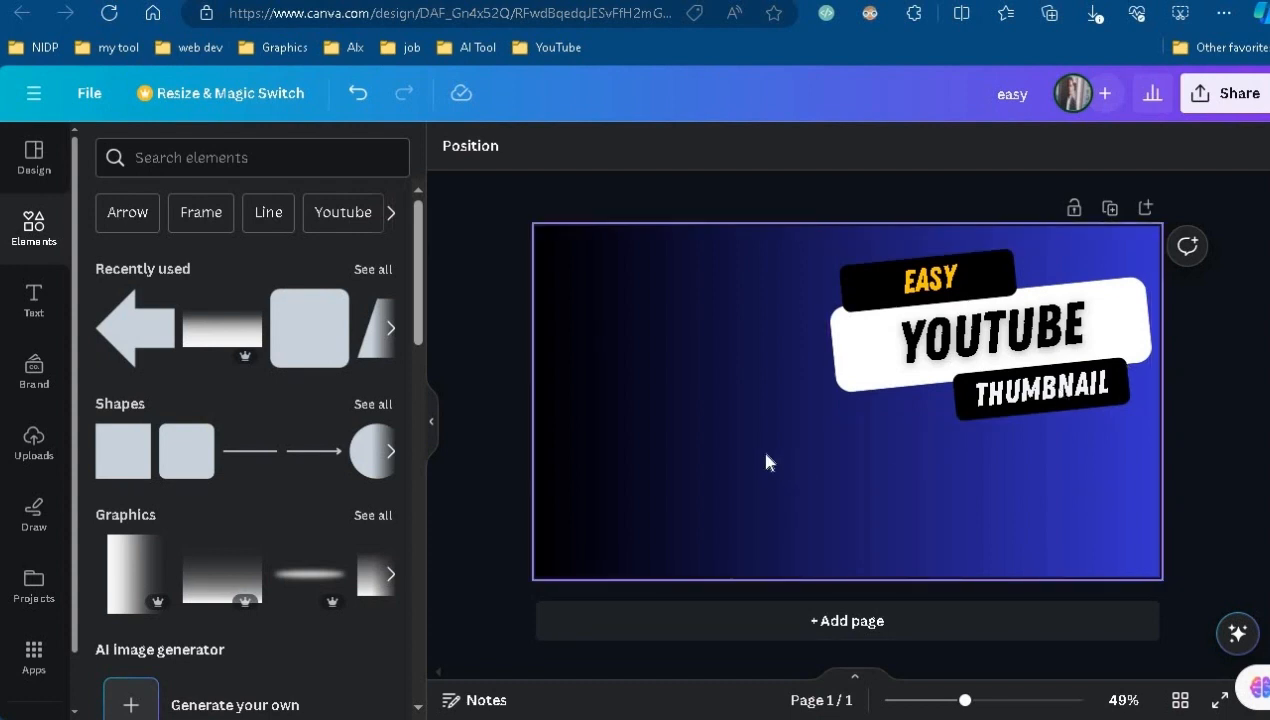
# Step: Upload the image file "logo e" from the THUMBNIAL folder and add it to the thumbnail
pyautogui.click(670, 398)
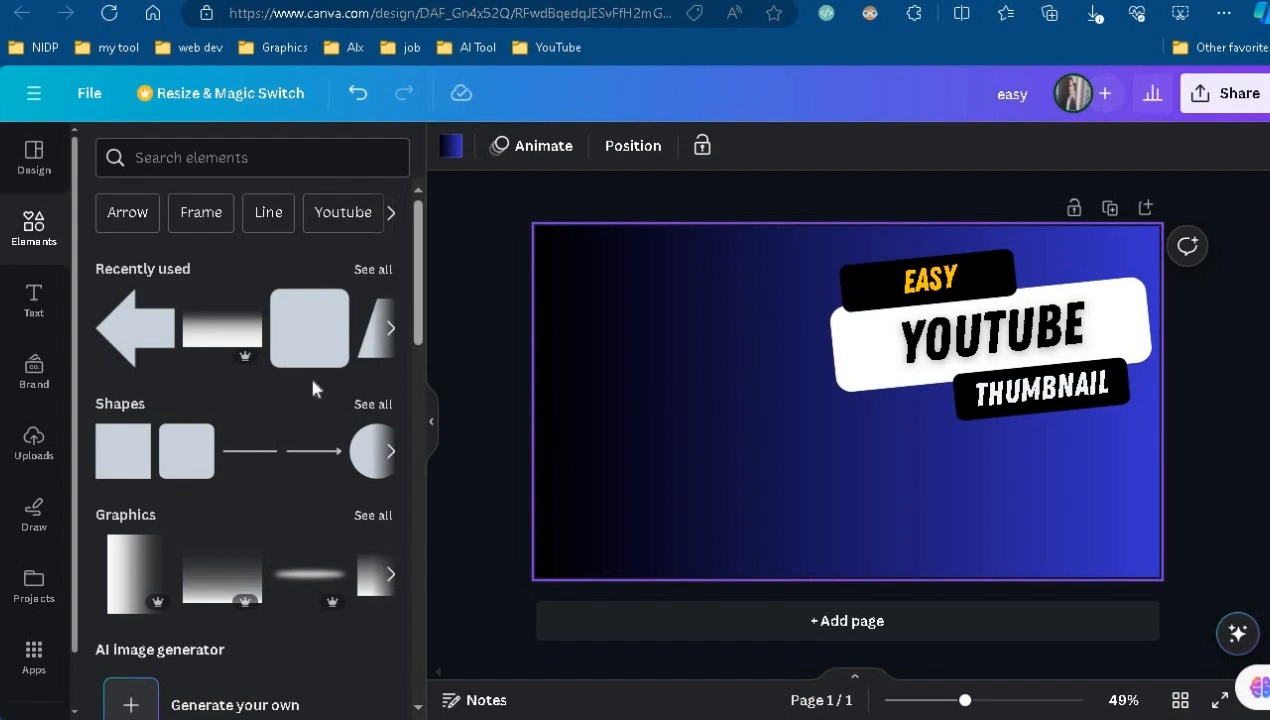
pyautogui.click(33, 444)
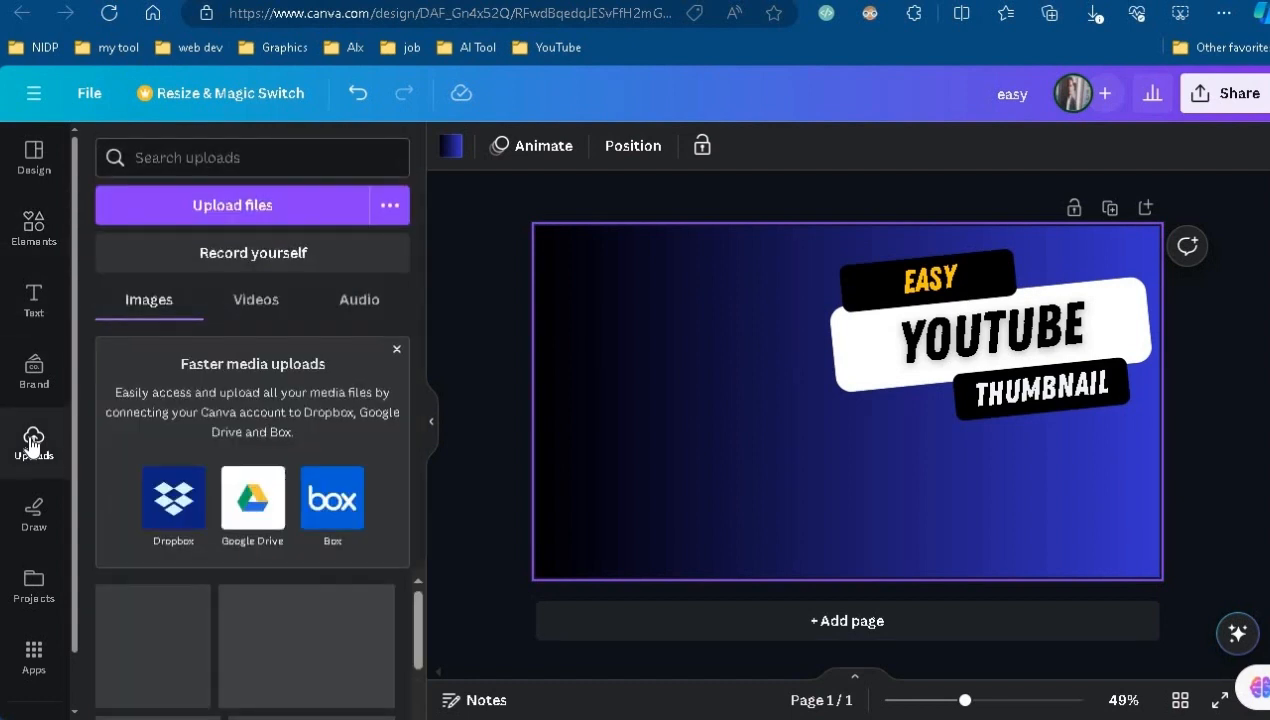
pyautogui.click(253, 214)
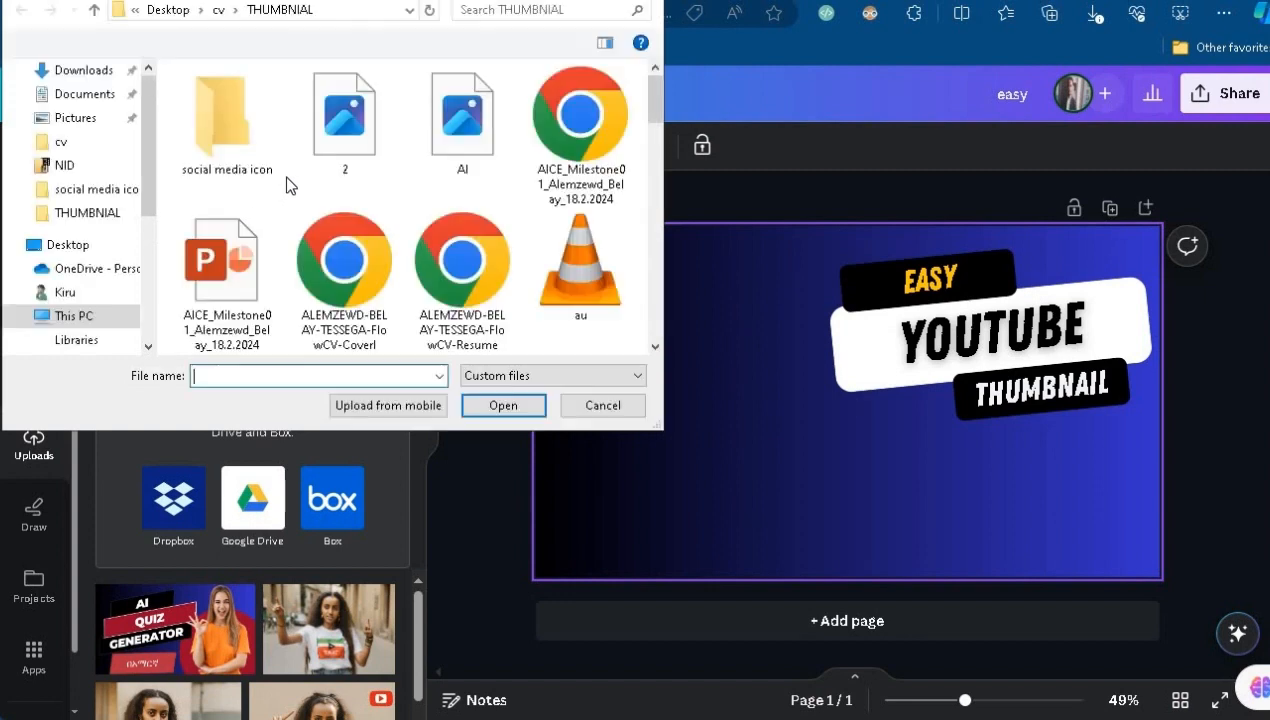
pyautogui.scroll(-3, 338, 177)
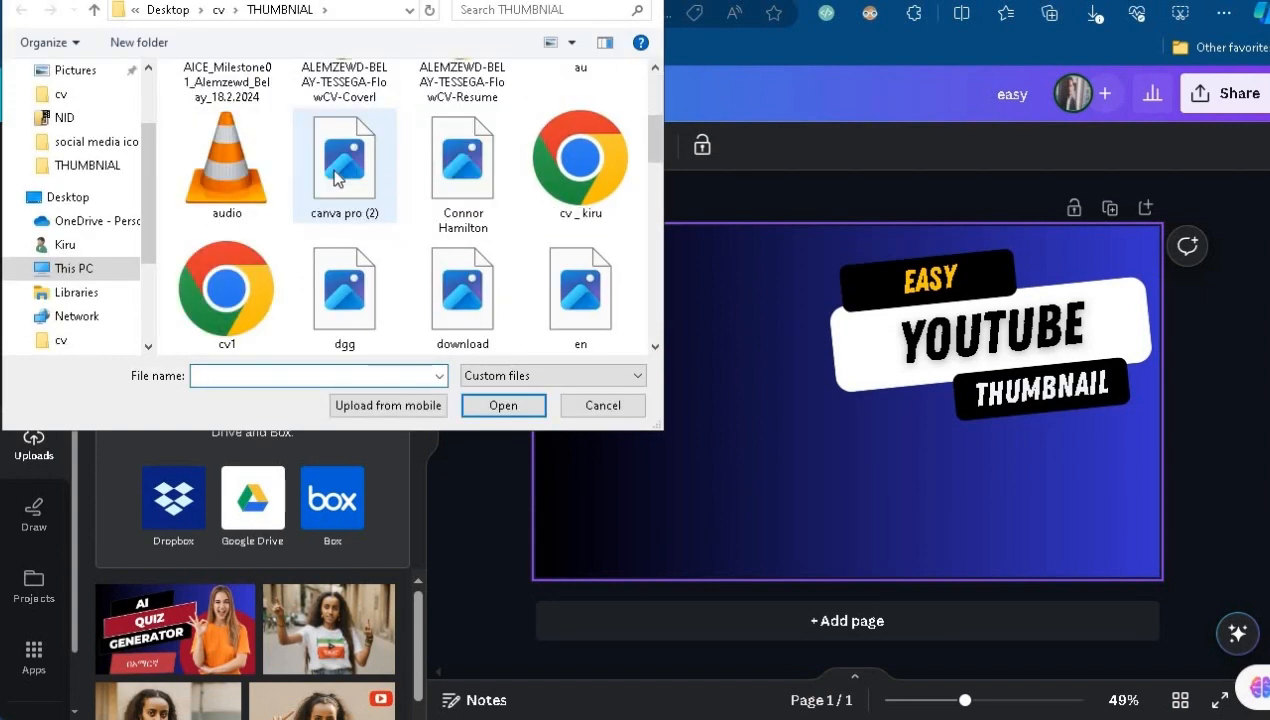
pyautogui.scroll(-2, 338, 177)
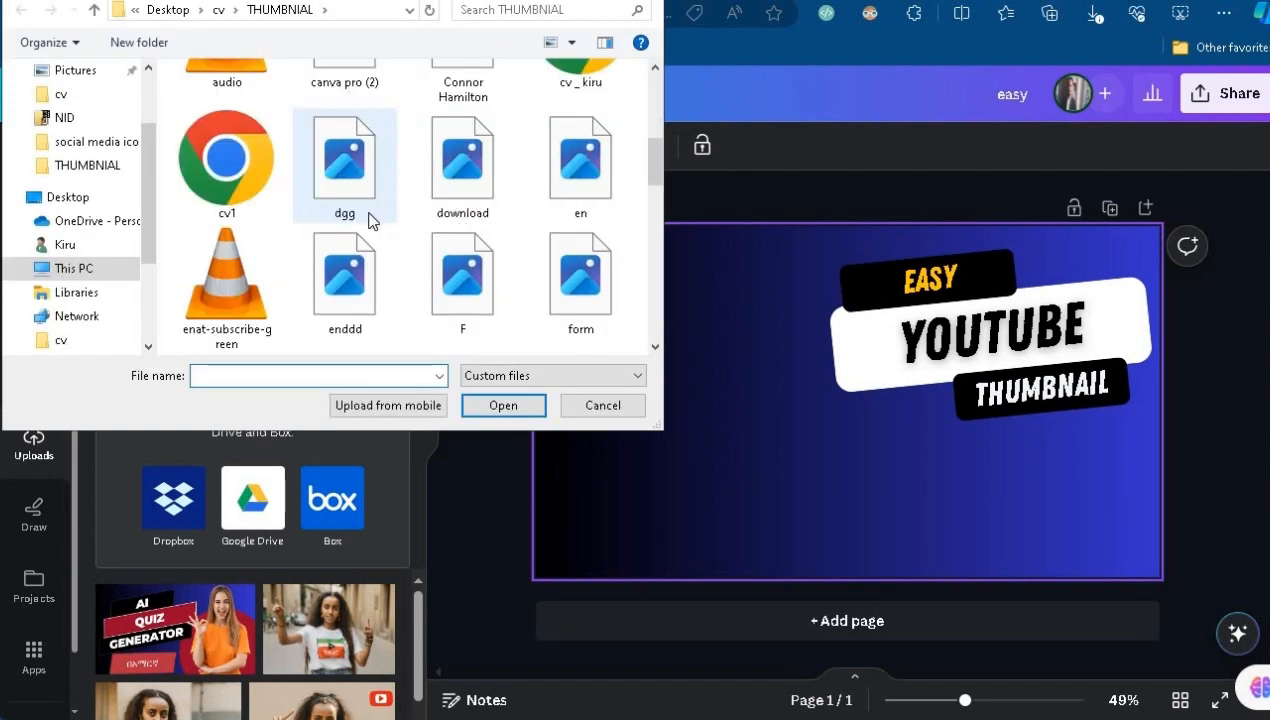
pyautogui.scroll(-5, 570, 303)
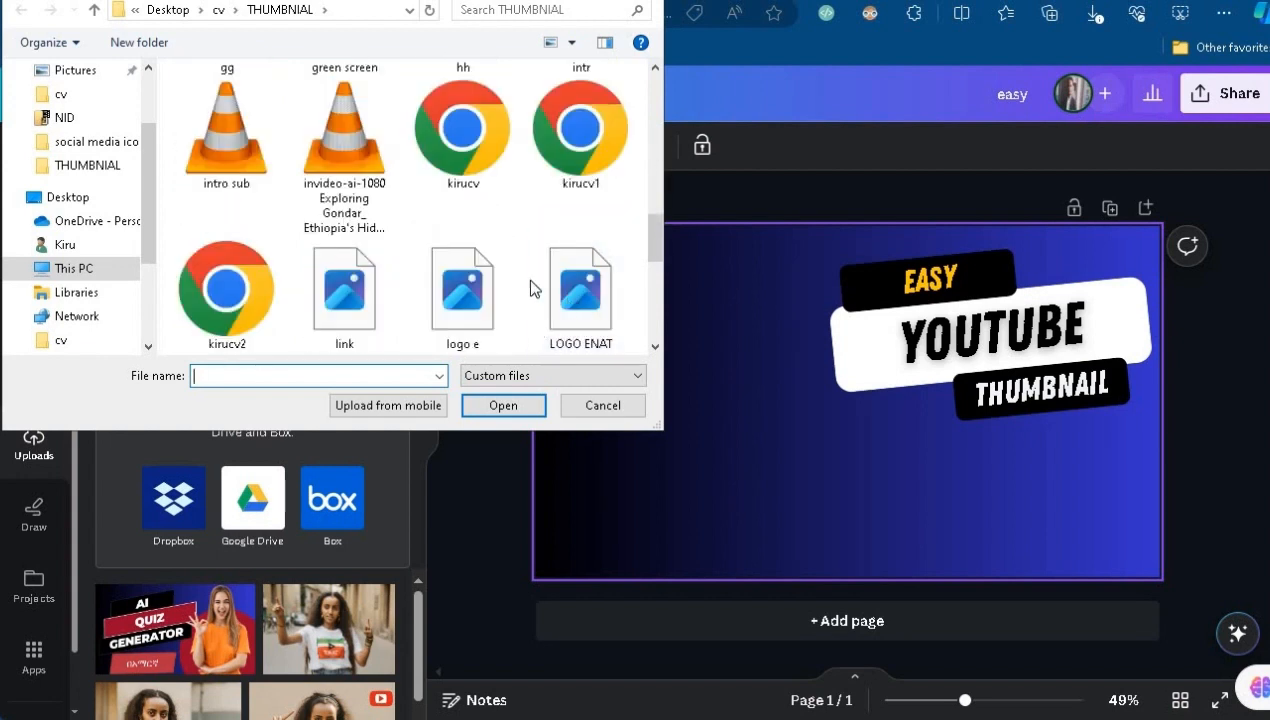
pyautogui.click(470, 310)
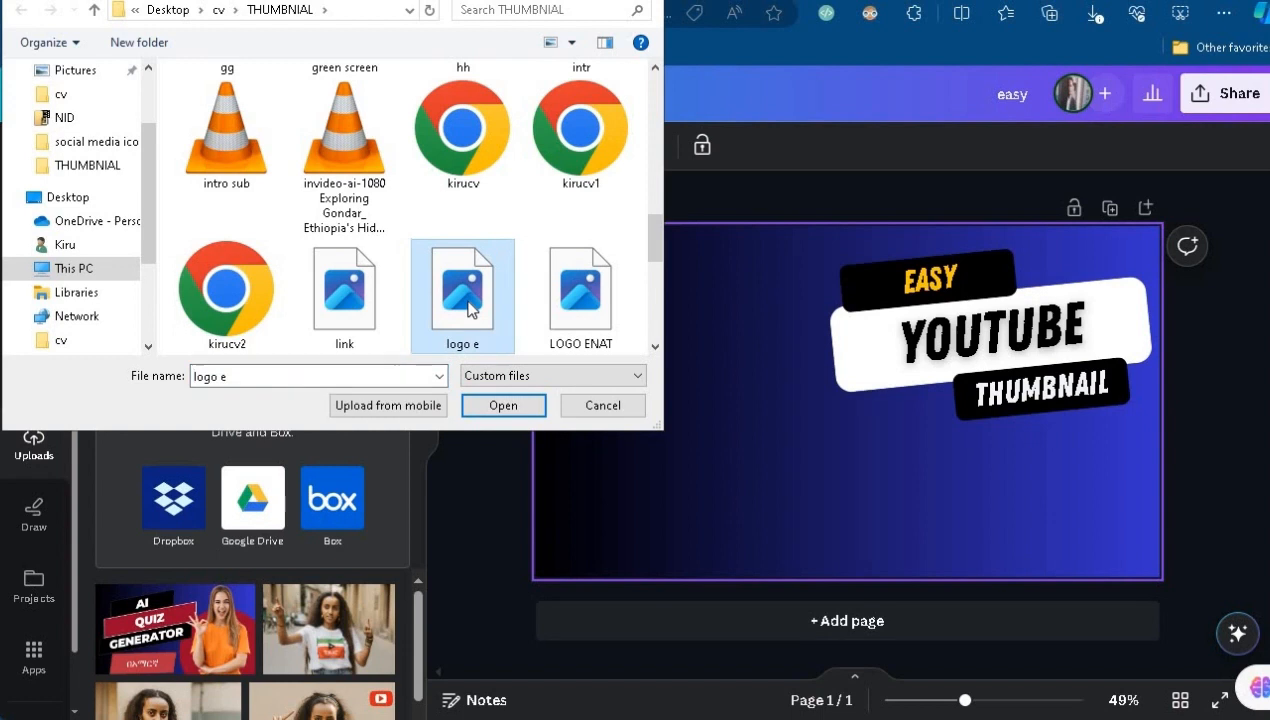
pyautogui.click(487, 412)
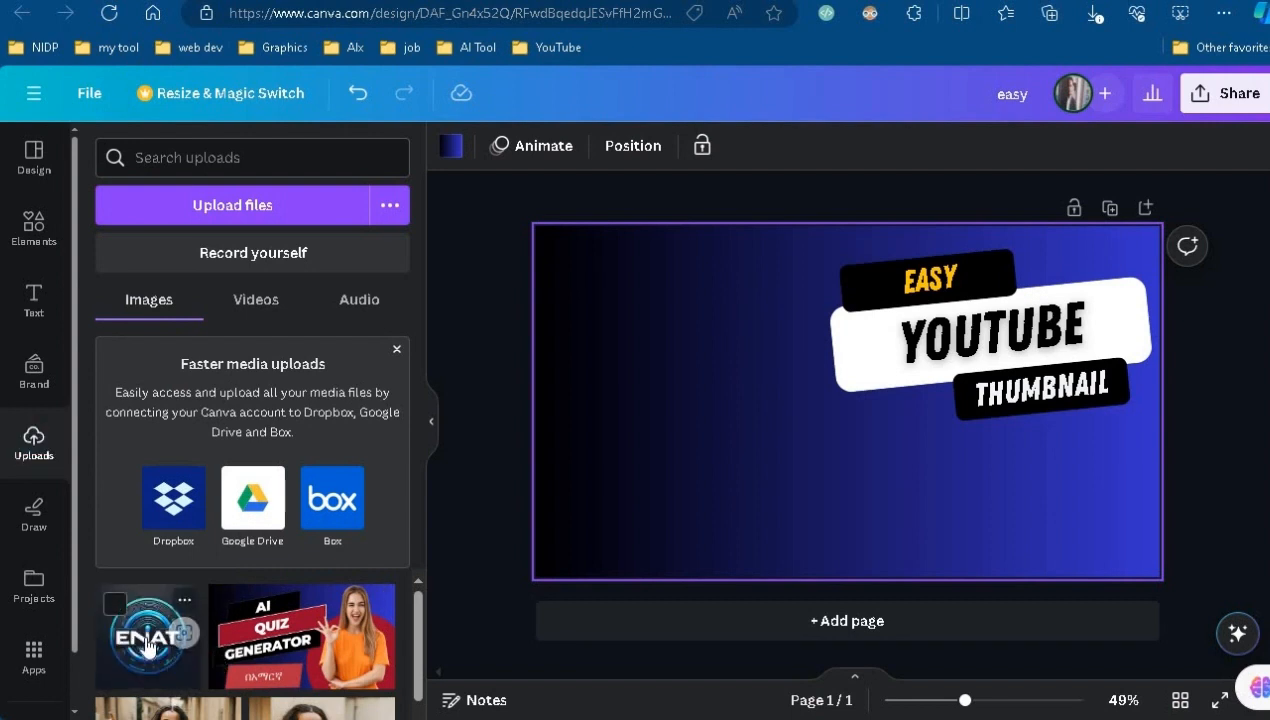
pyautogui.click(147, 645)
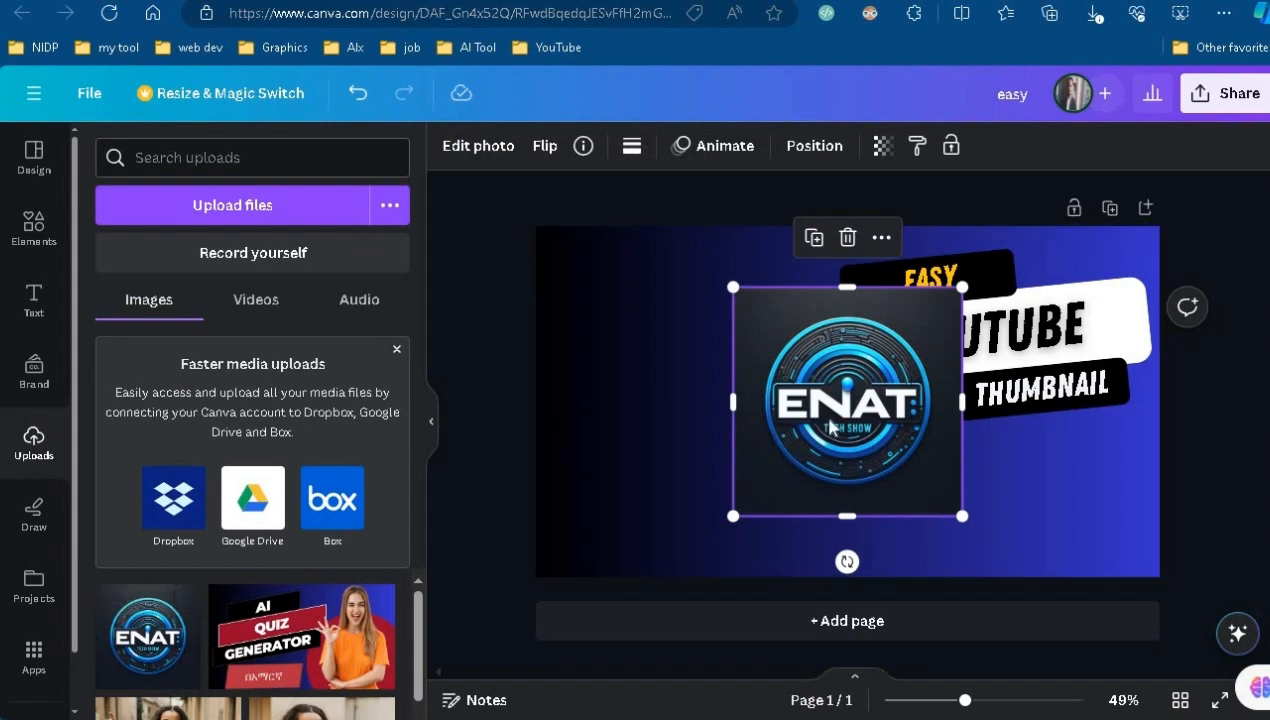
# Step: Try the ENAT logo beside the title with its background removed, and delete it from the thumbnail
pyautogui.moveTo(829, 428); pyautogui.dragTo(656, 427)
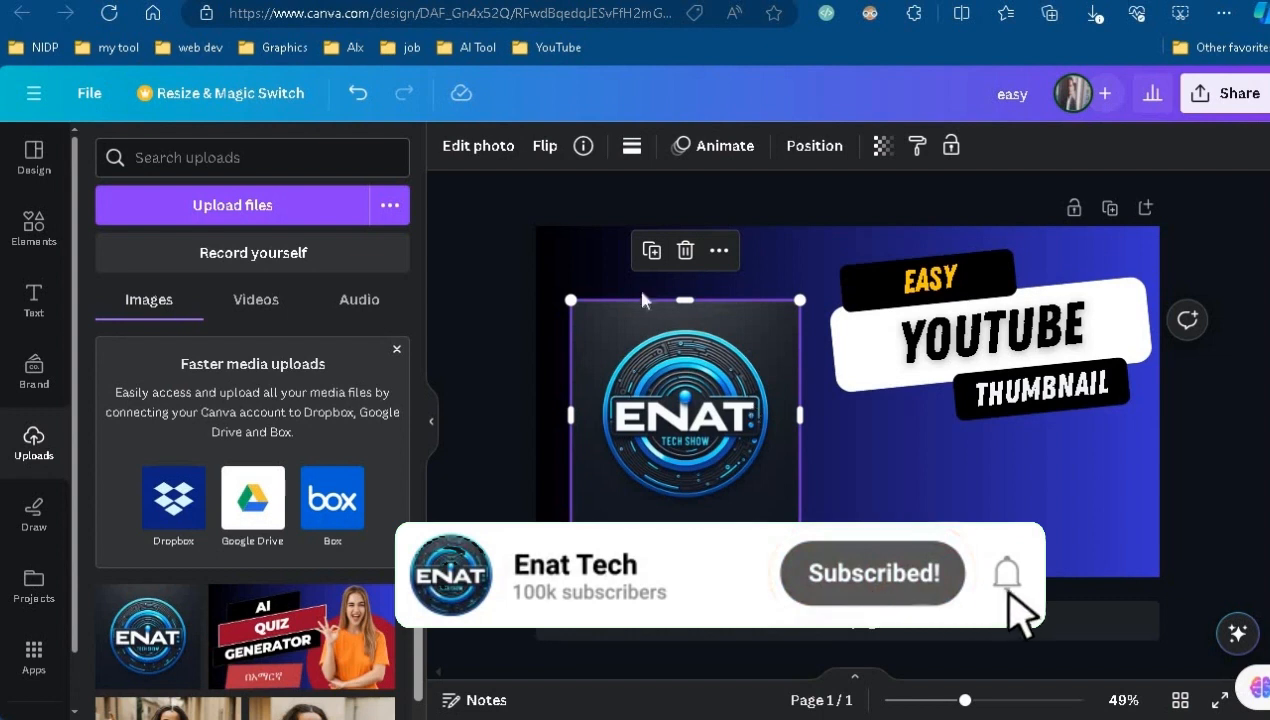
pyautogui.click(498, 148)
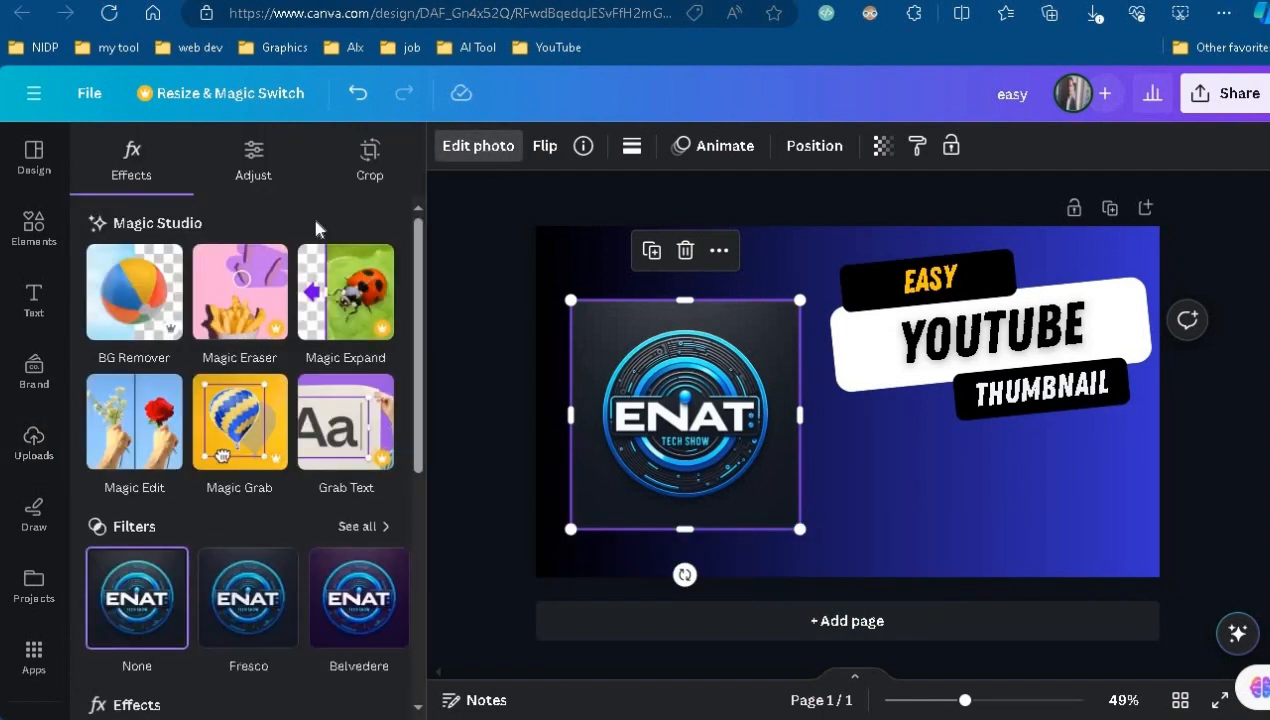
pyautogui.click(121, 312)
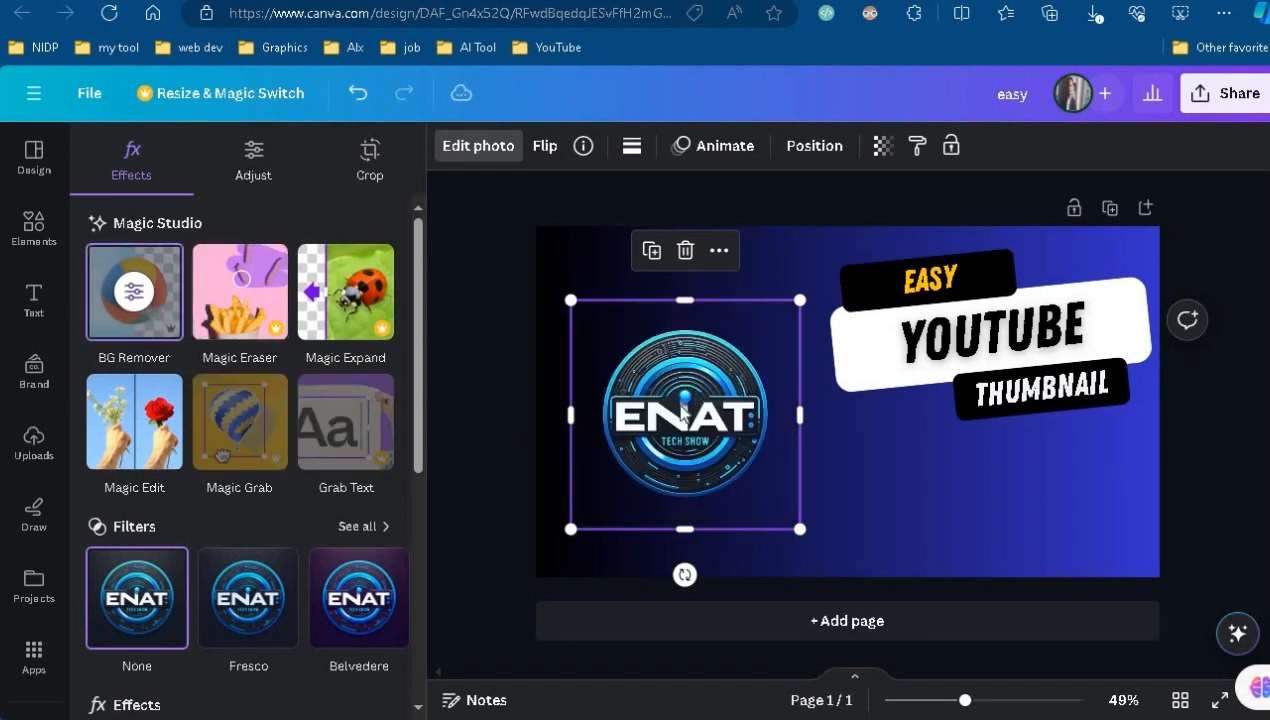
pyautogui.moveTo(689, 307); pyautogui.dragTo(673, 273)
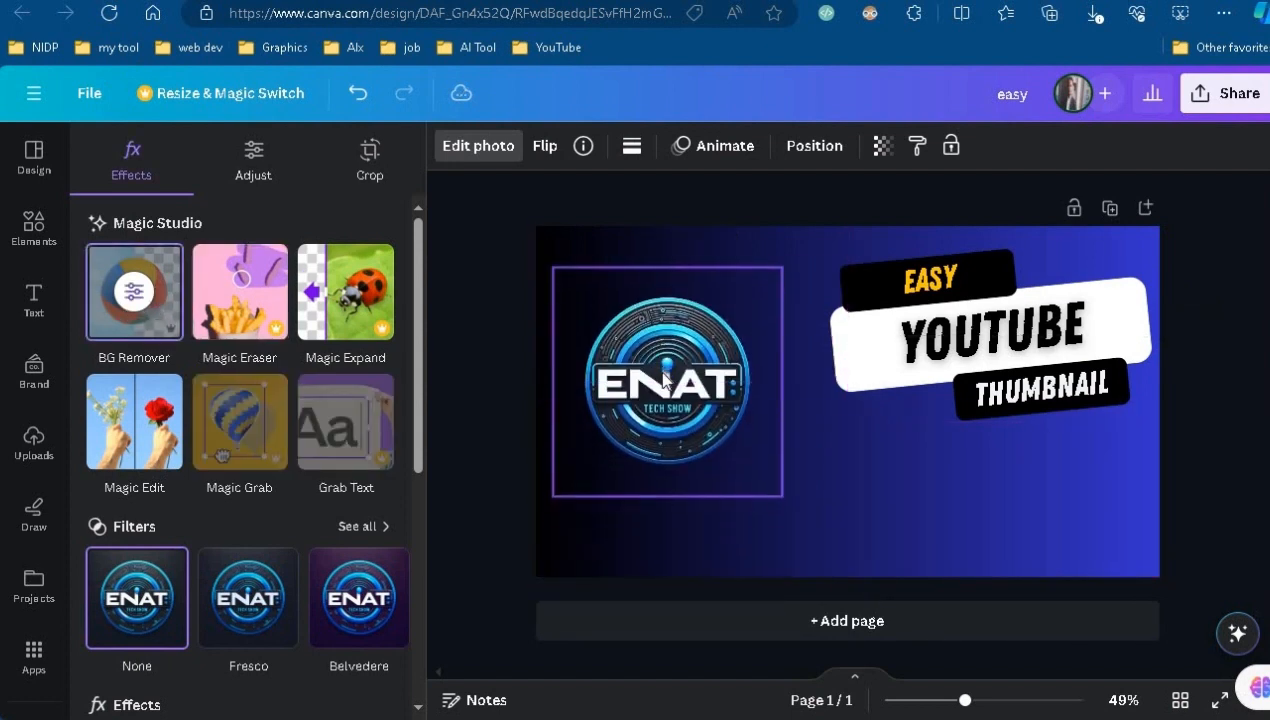
pyautogui.moveTo(645, 340); pyautogui.dragTo(681, 352)
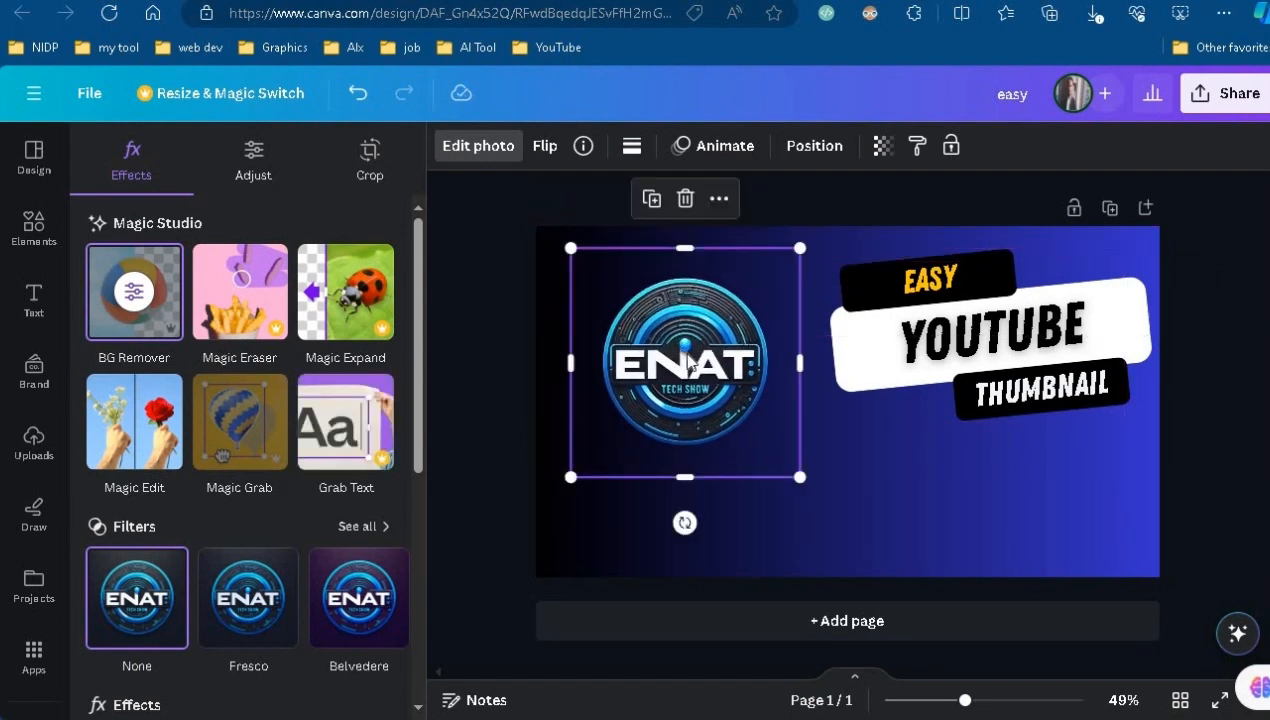
pyautogui.click(686, 205)
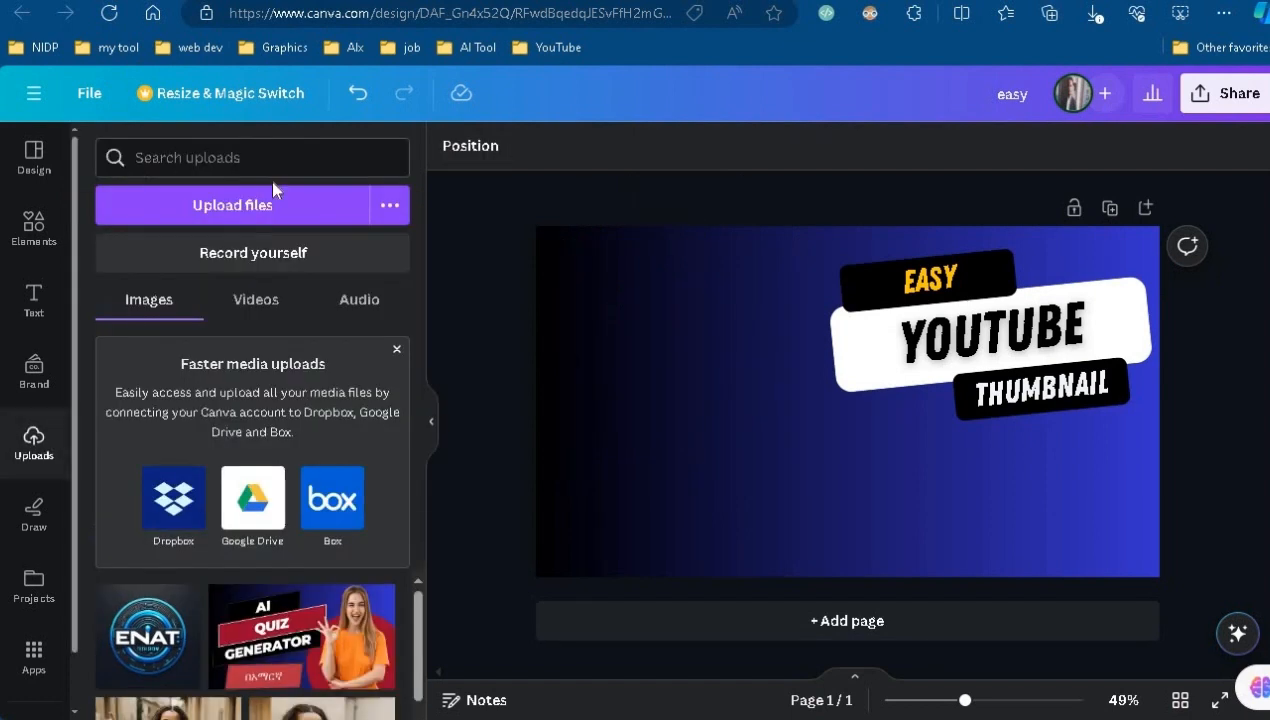
# Step: Search the elements library for "Amazing face" and show only the photo results
pyautogui.click(40, 240)
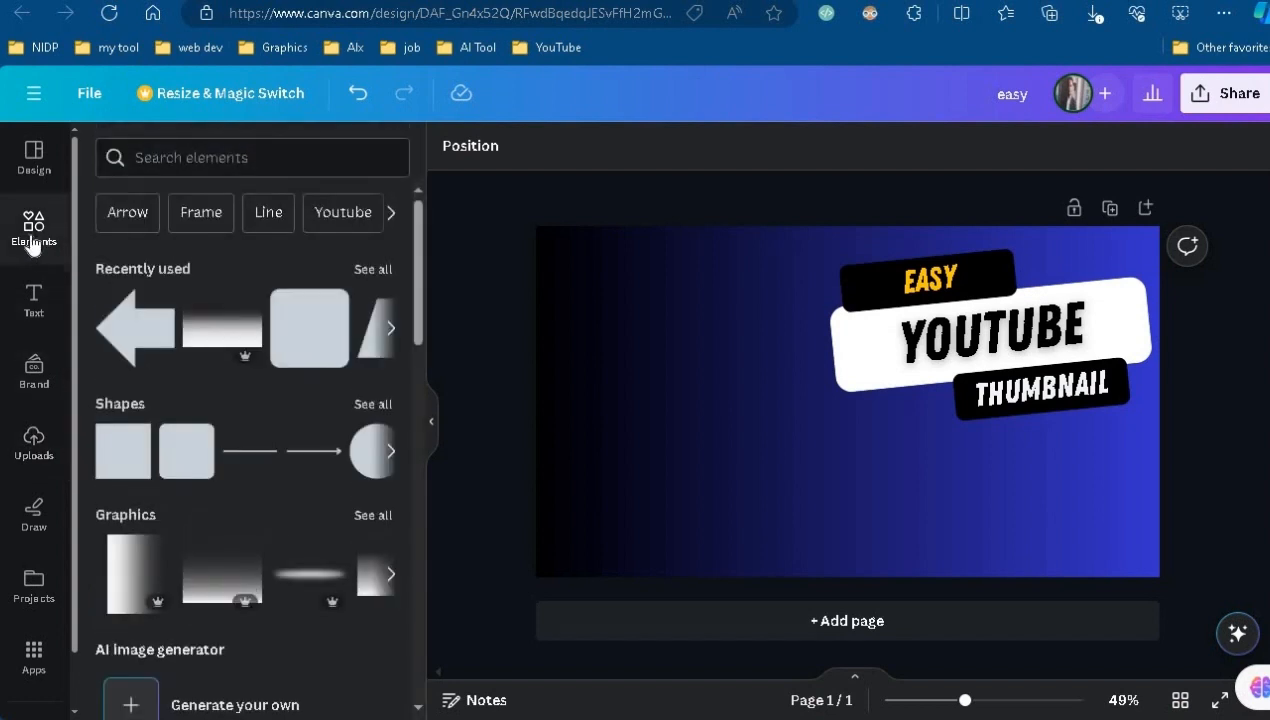
pyautogui.click(265, 162)
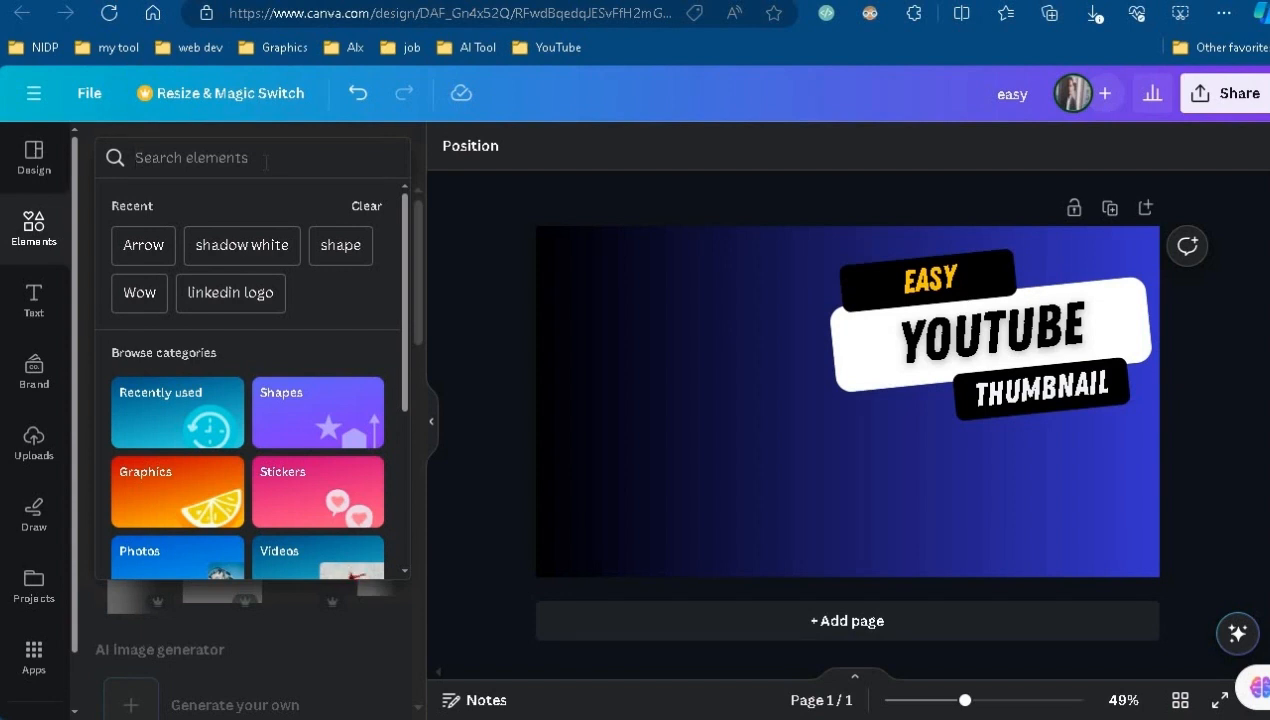
pyautogui.write('am')
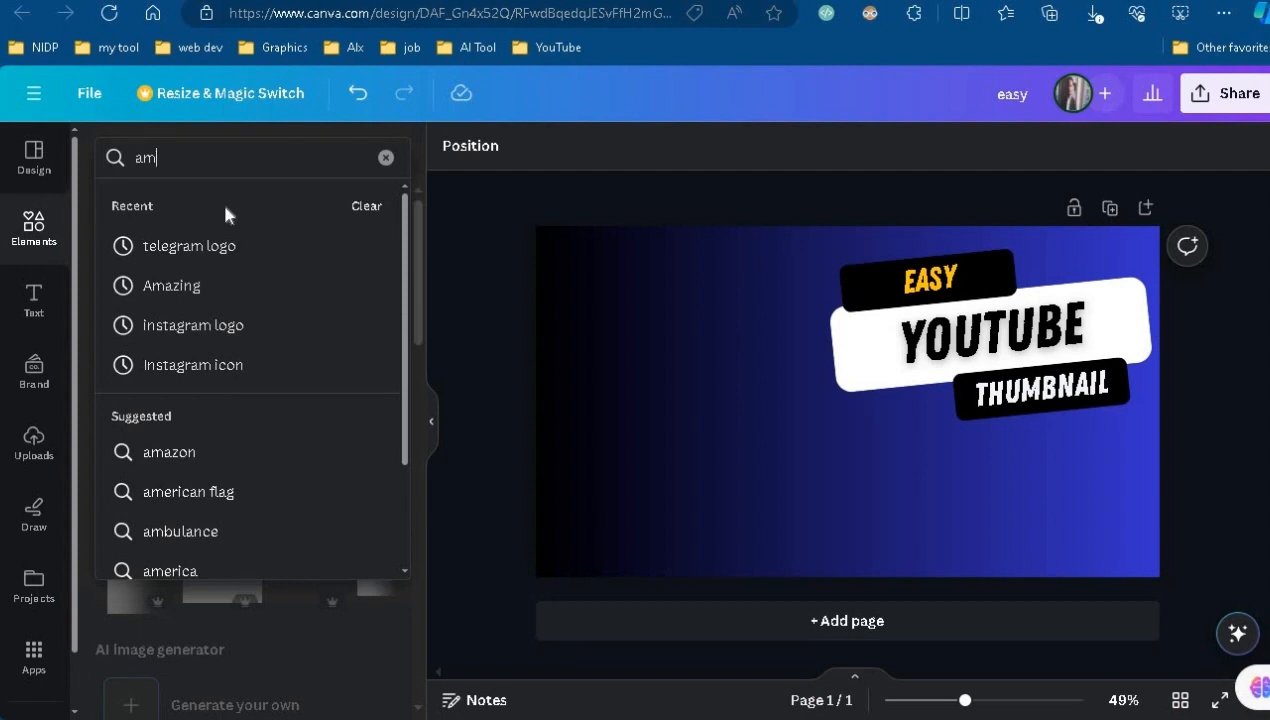
pyautogui.click(196, 285)
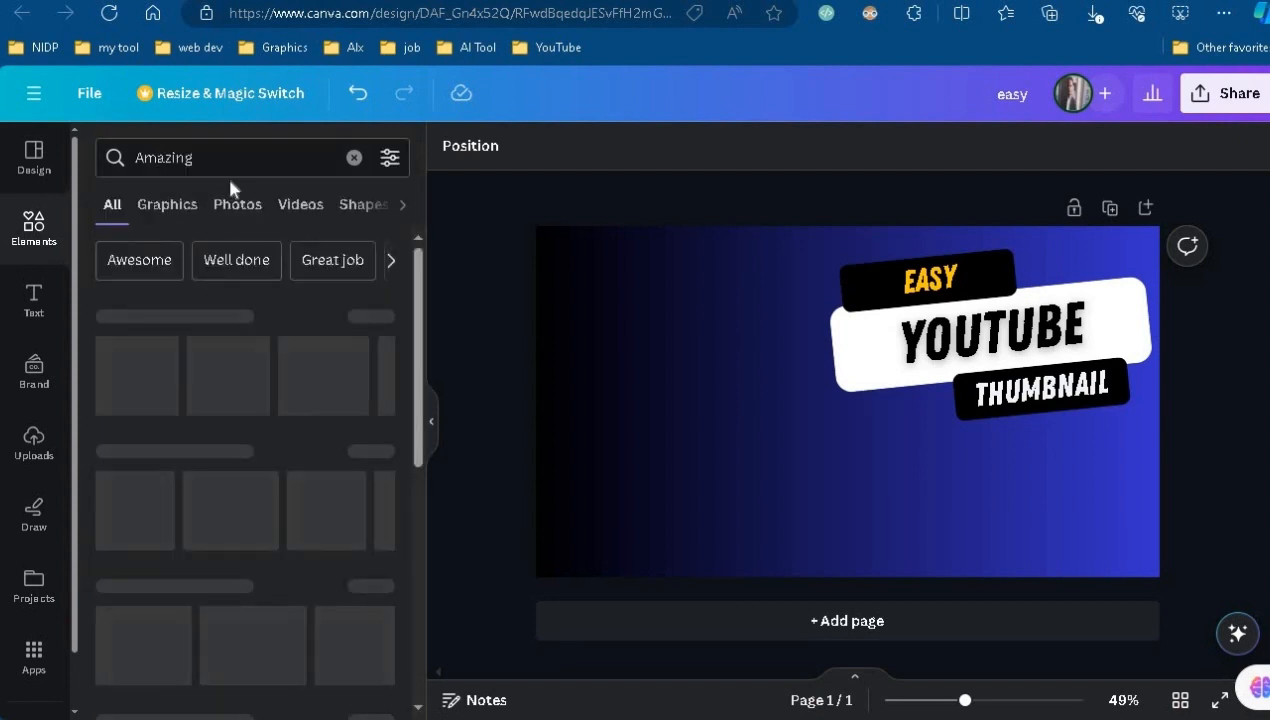
pyautogui.click(232, 166)
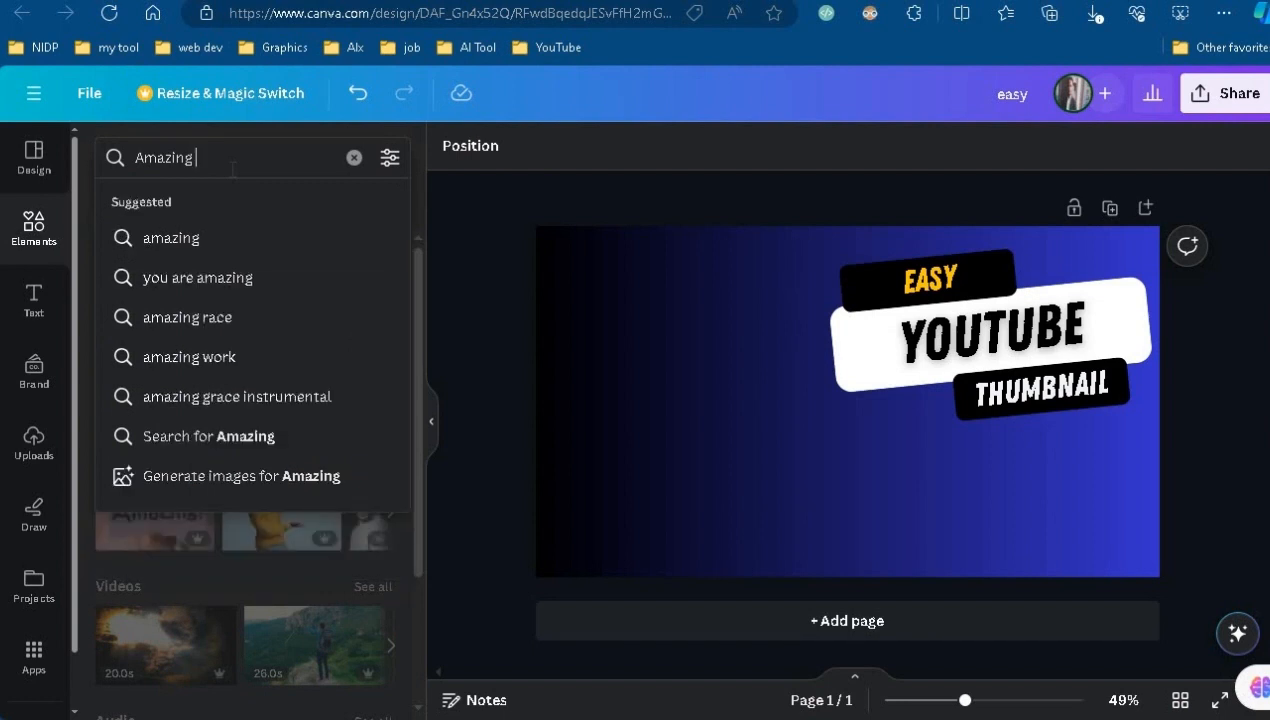
pyautogui.write('face')
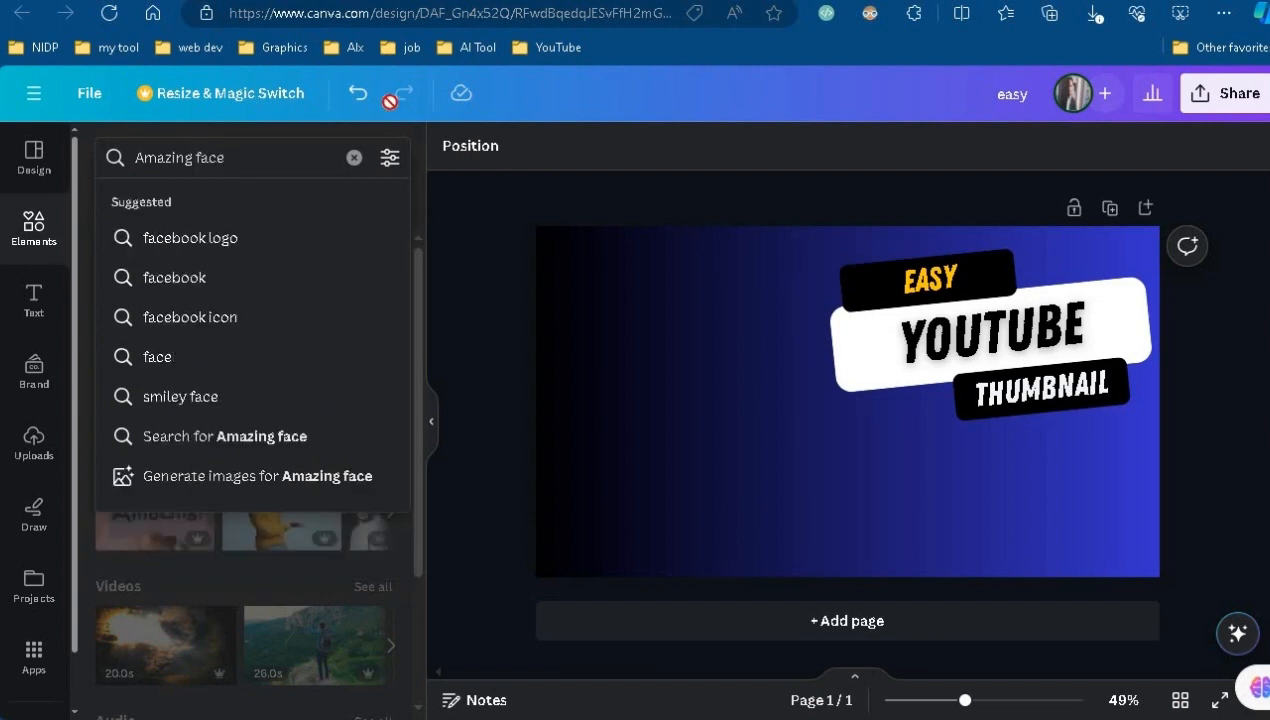
pyautogui.press('Return')
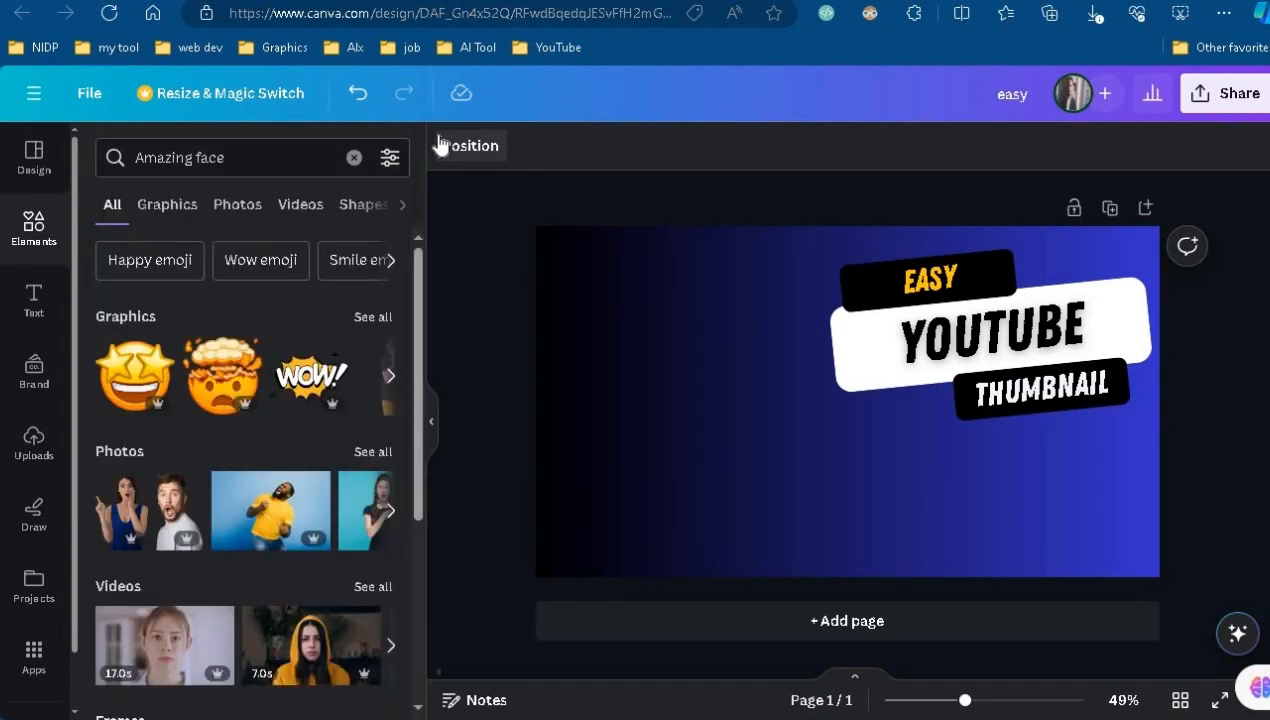
pyautogui.scroll(-1, 361, 286)
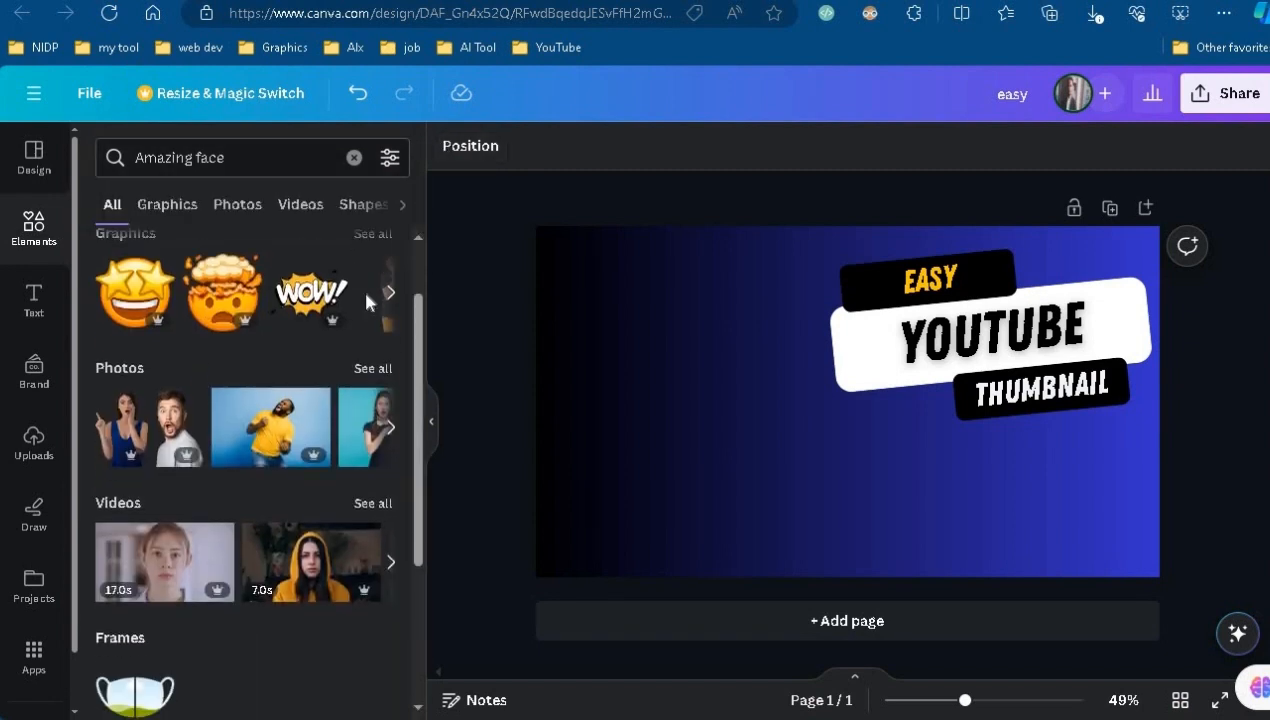
pyautogui.click(365, 372)
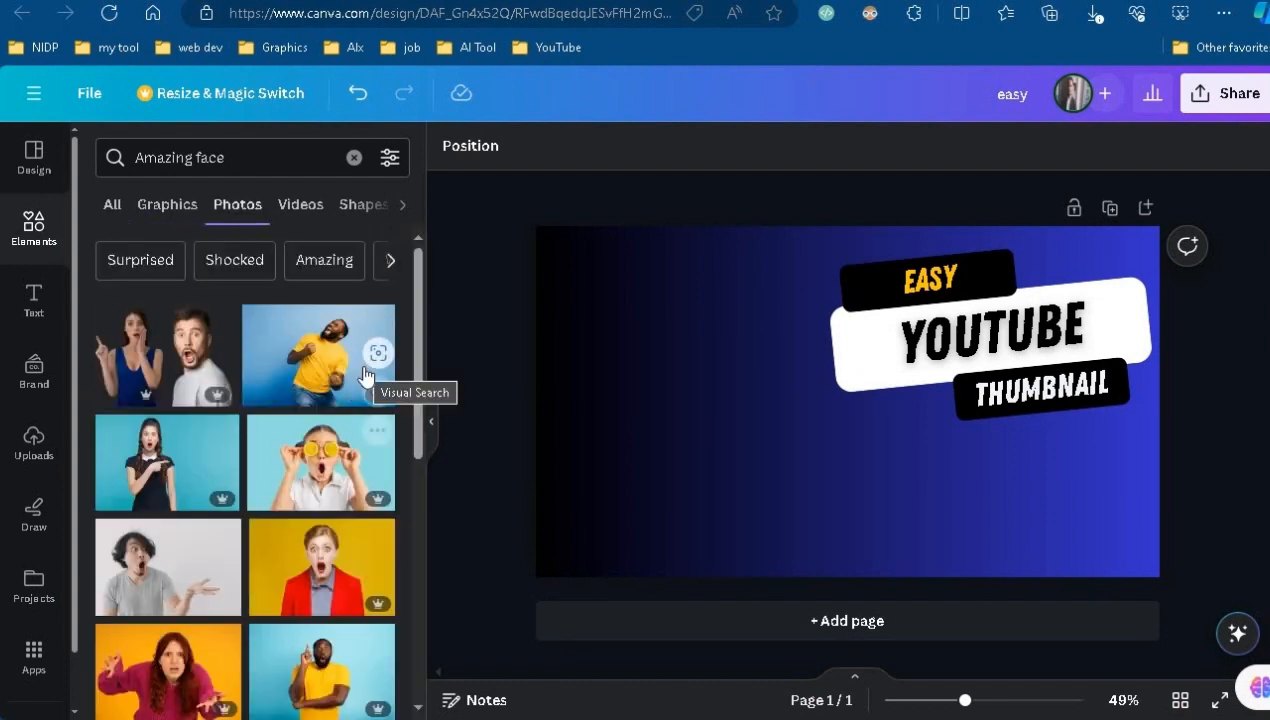
# Step: Add the photo of the woman in the red sweater with her hands on her cheeks and remove its background
pyautogui.scroll(-3, 307, 500)
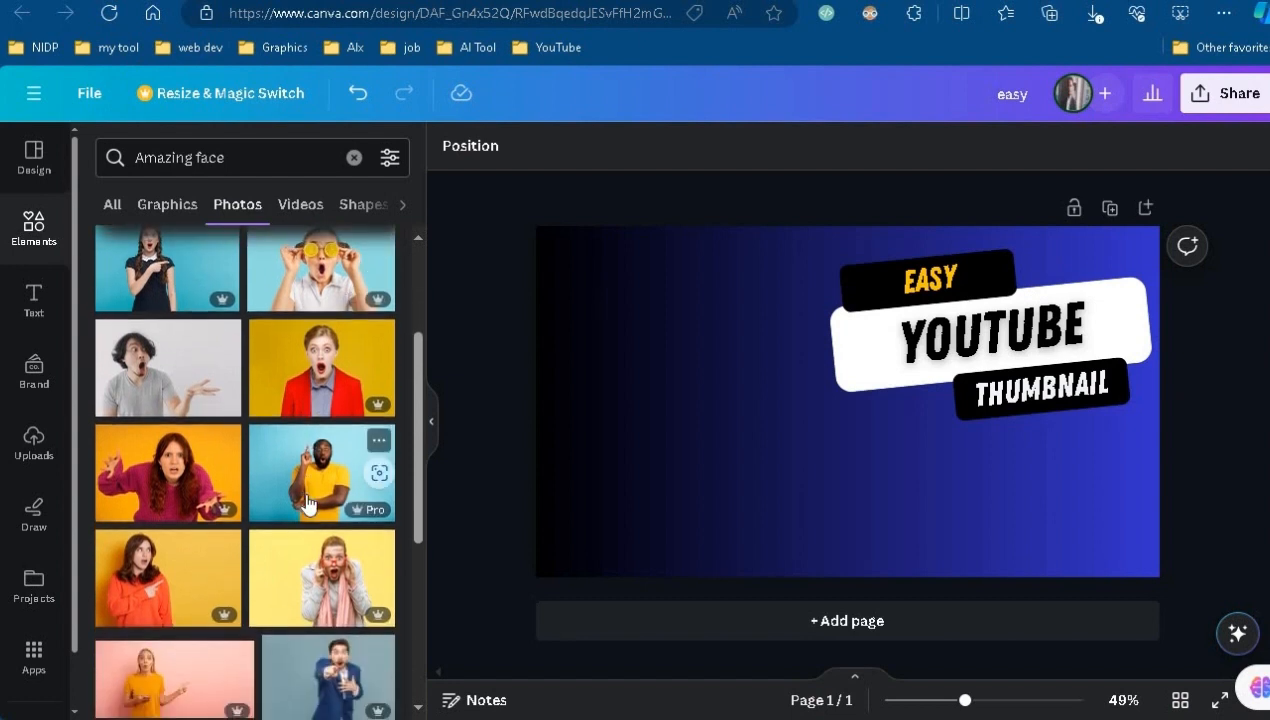
pyautogui.scroll(-3, 307, 503)
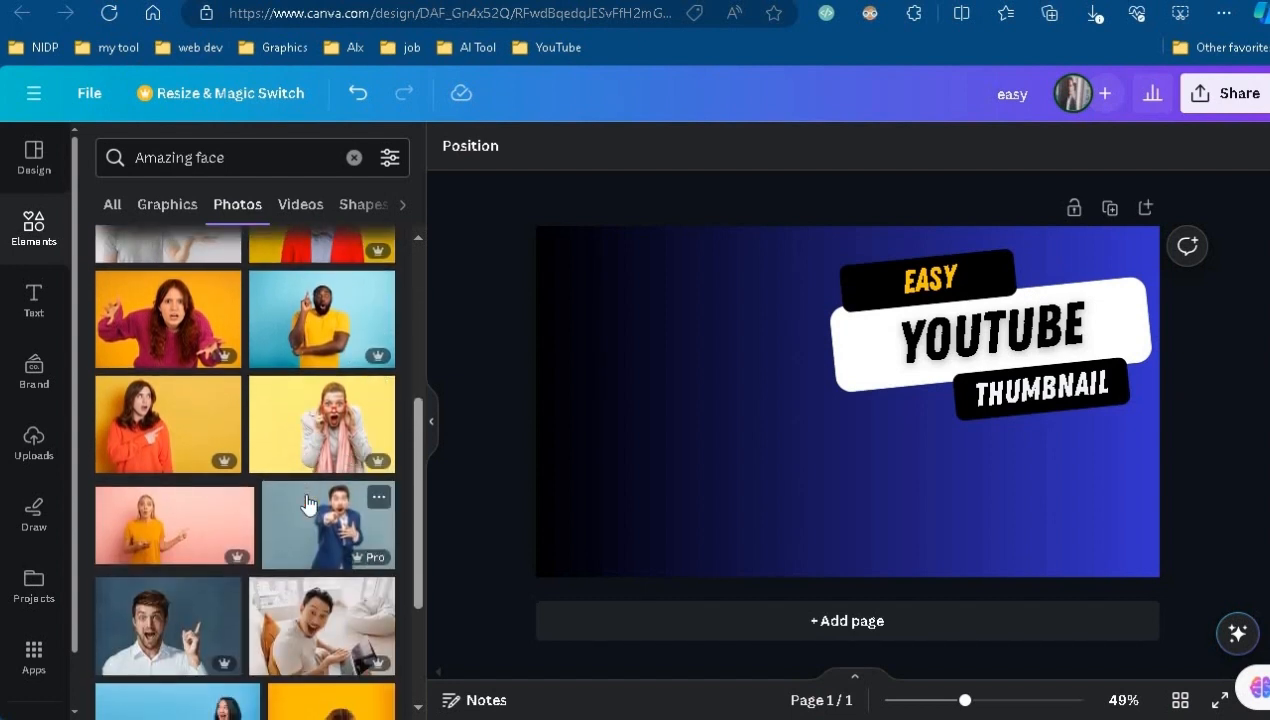
pyautogui.scroll(-3, 307, 503)
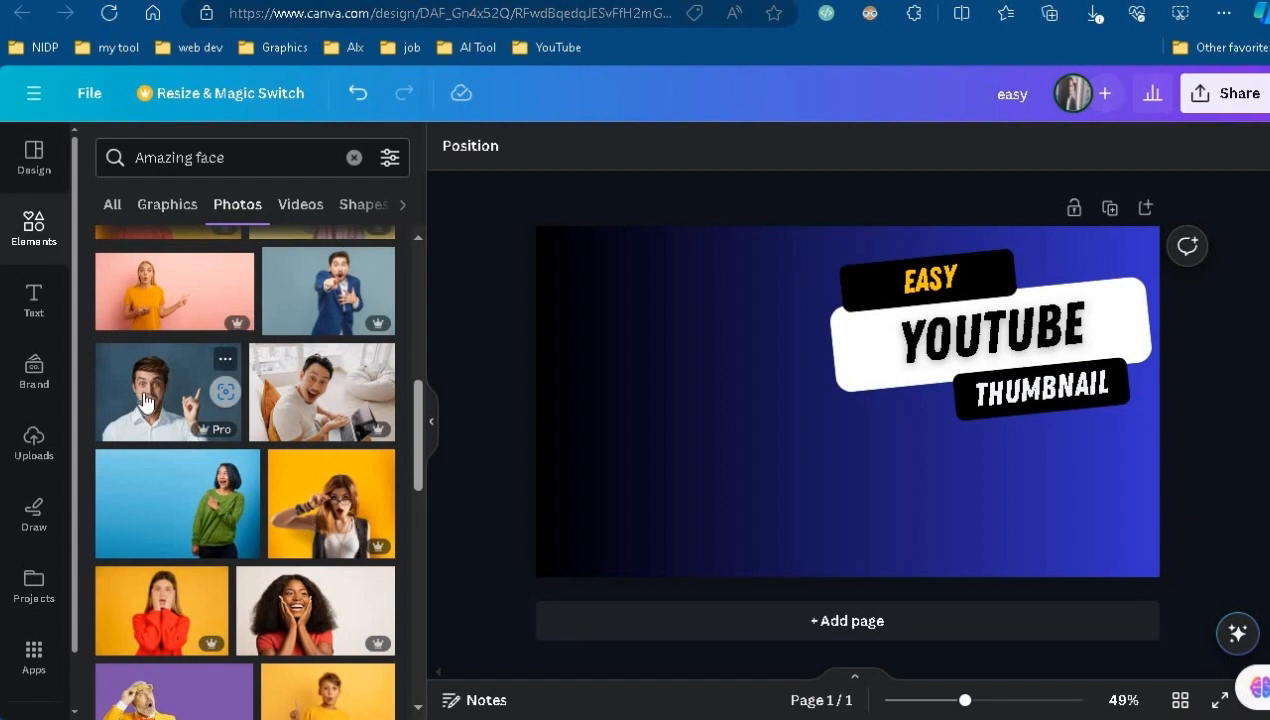
pyautogui.click(162, 621)
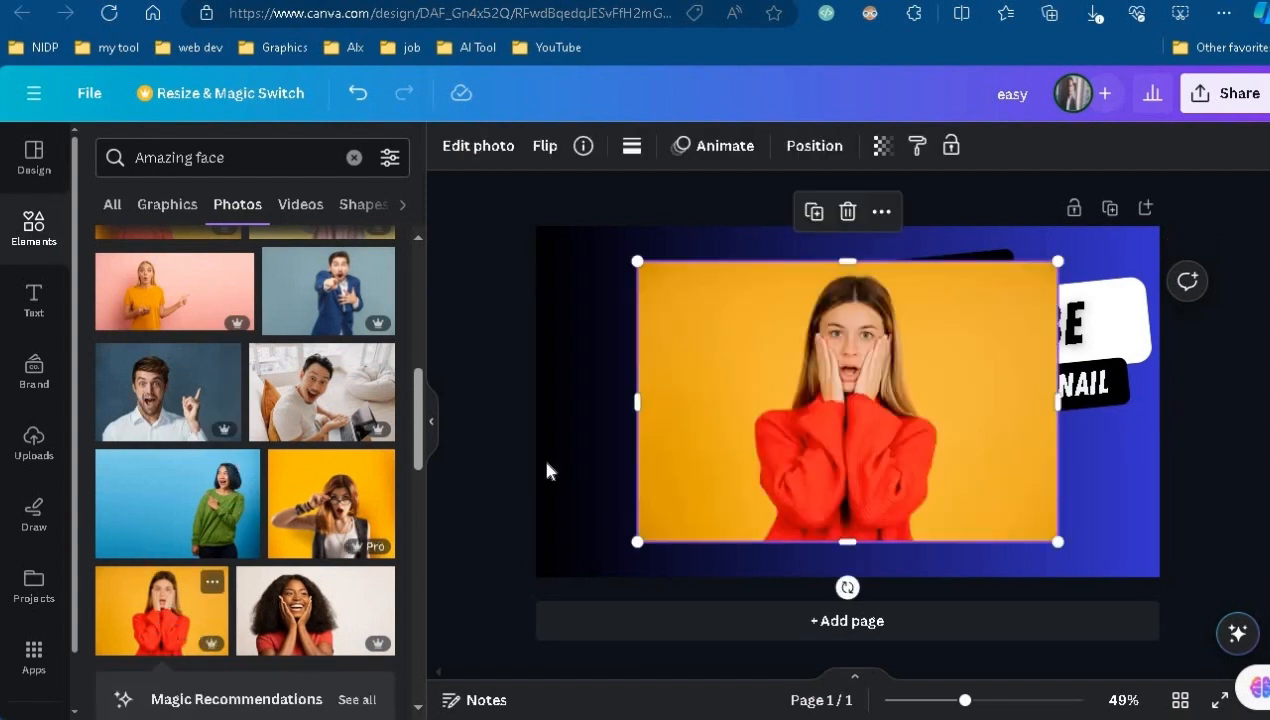
pyautogui.moveTo(724, 404); pyautogui.dragTo(636, 418)
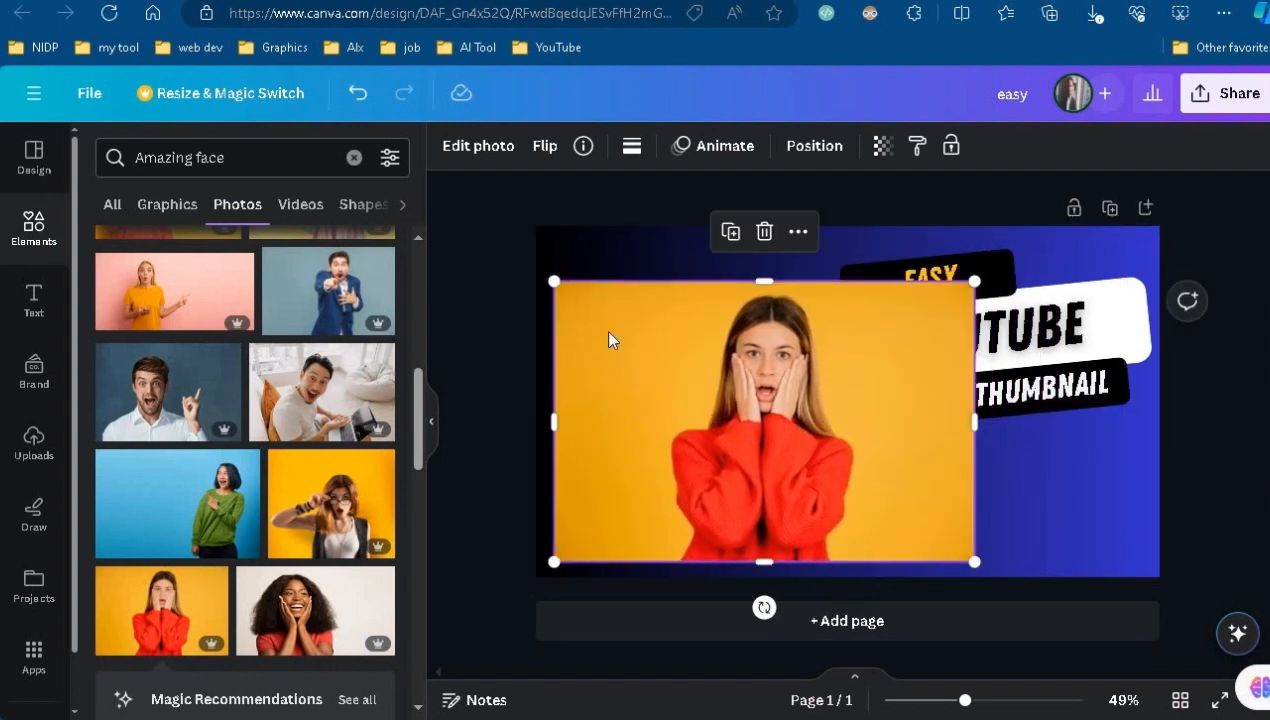
pyautogui.click(484, 150)
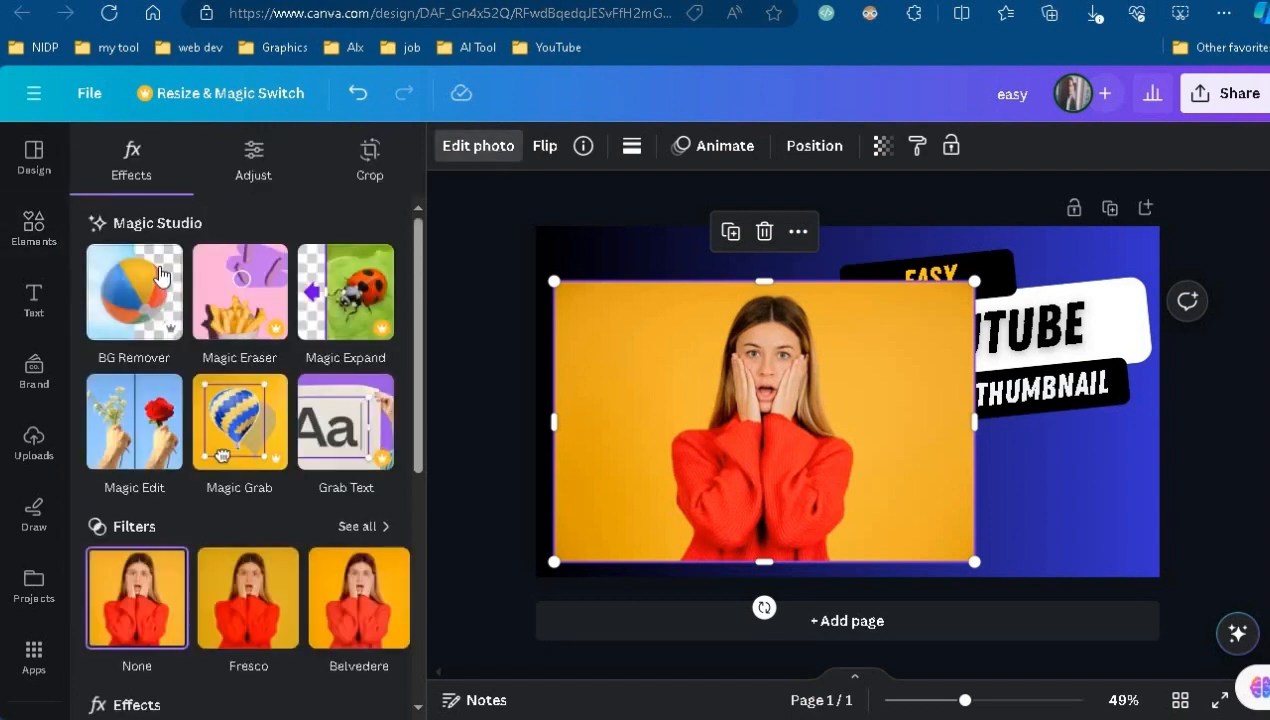
pyautogui.click(145, 290)
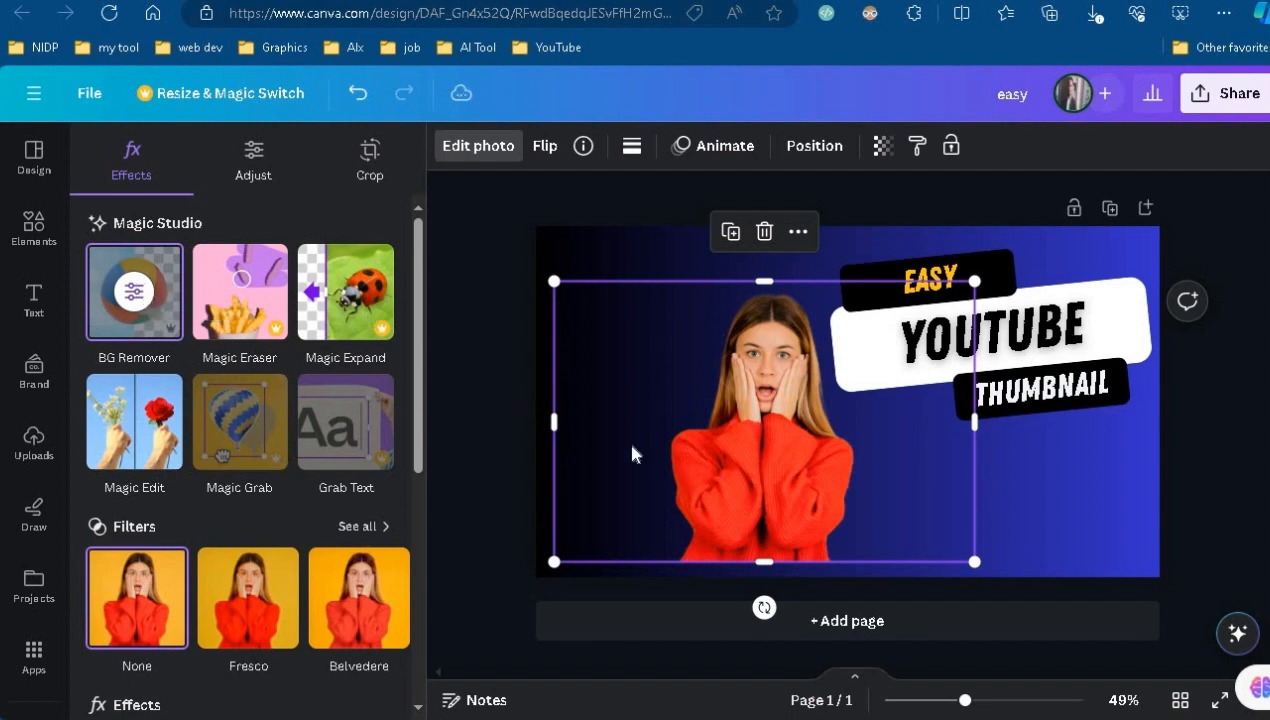
# Step: Enlarge the woman's cut-out and position it along the left side of the thumbnail, reaching the bottom edge
pyautogui.moveTo(786, 445); pyautogui.dragTo(693, 518)
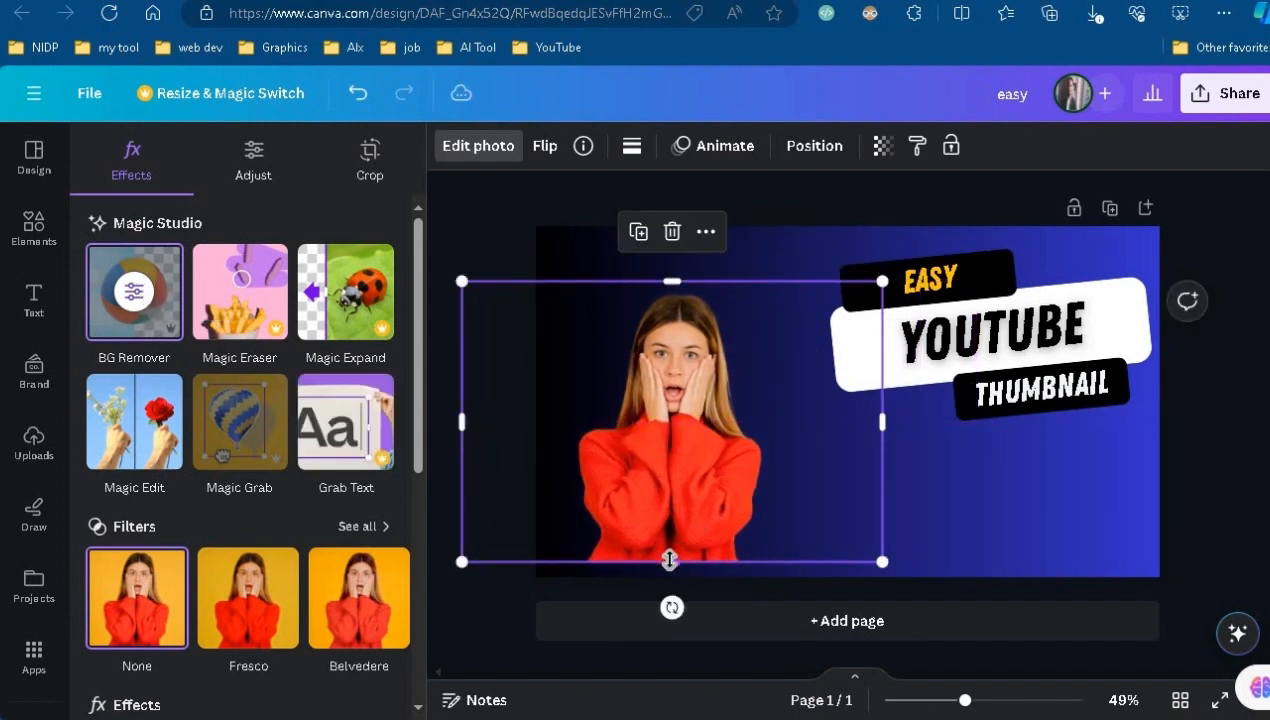
pyautogui.moveTo(672, 562); pyautogui.dragTo(678, 599)
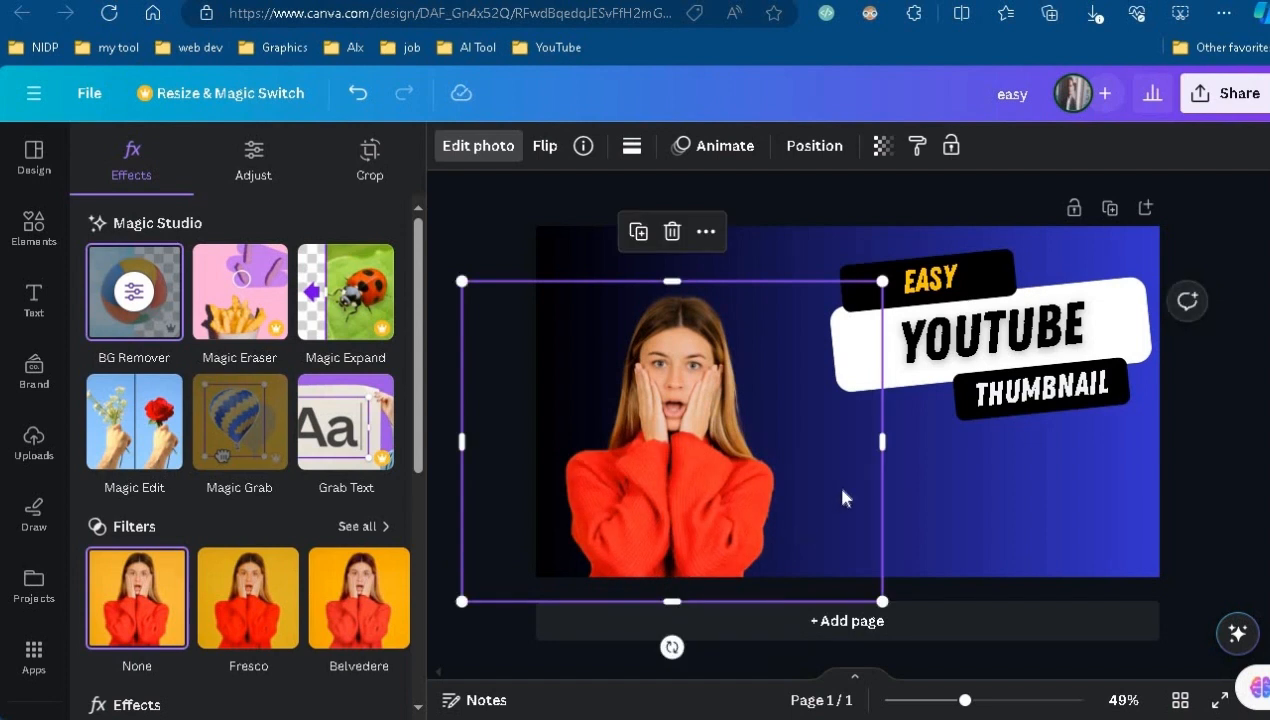
pyautogui.moveTo(880, 437); pyautogui.dragTo(1023, 445)
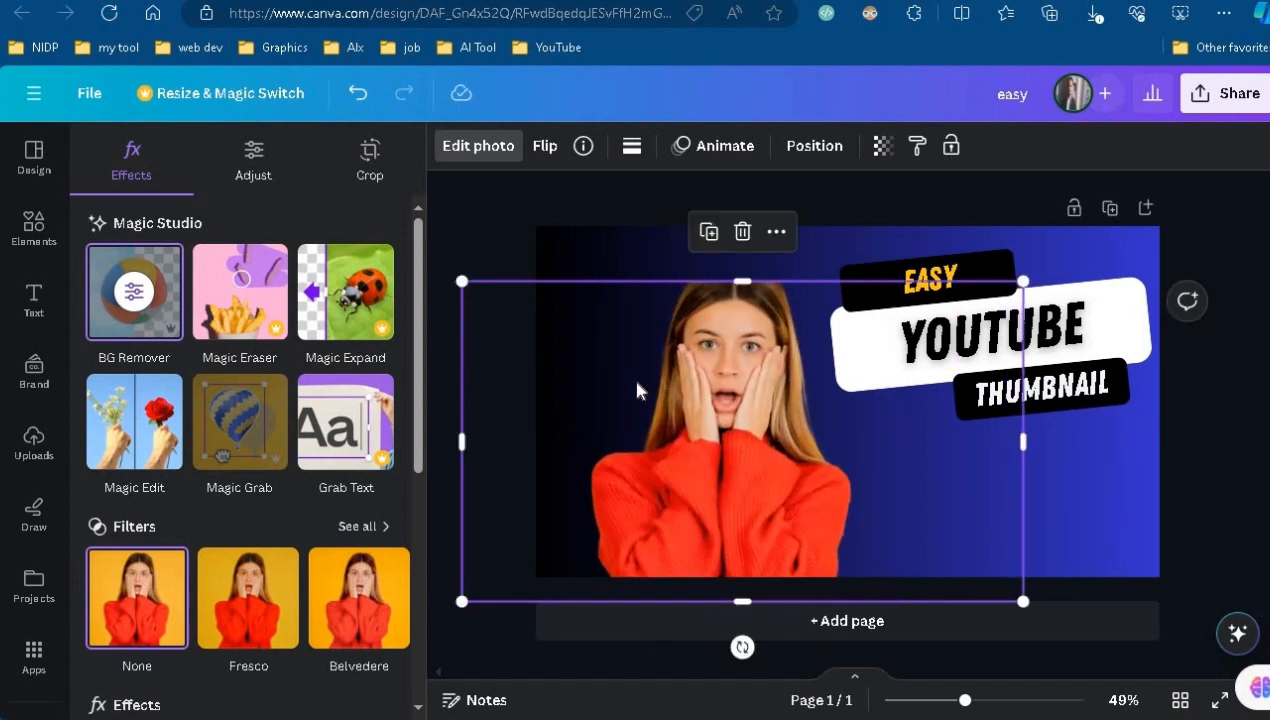
pyautogui.moveTo(729, 411); pyautogui.dragTo(684, 404)
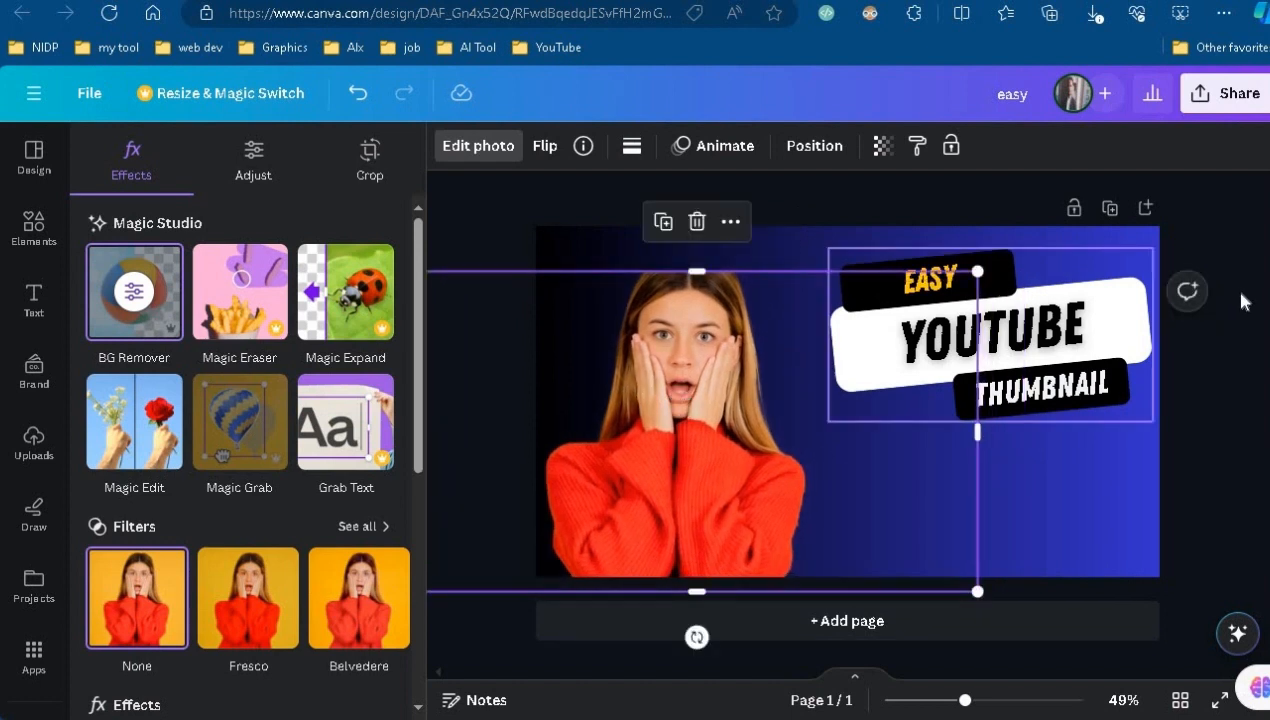
pyautogui.click(1205, 383)
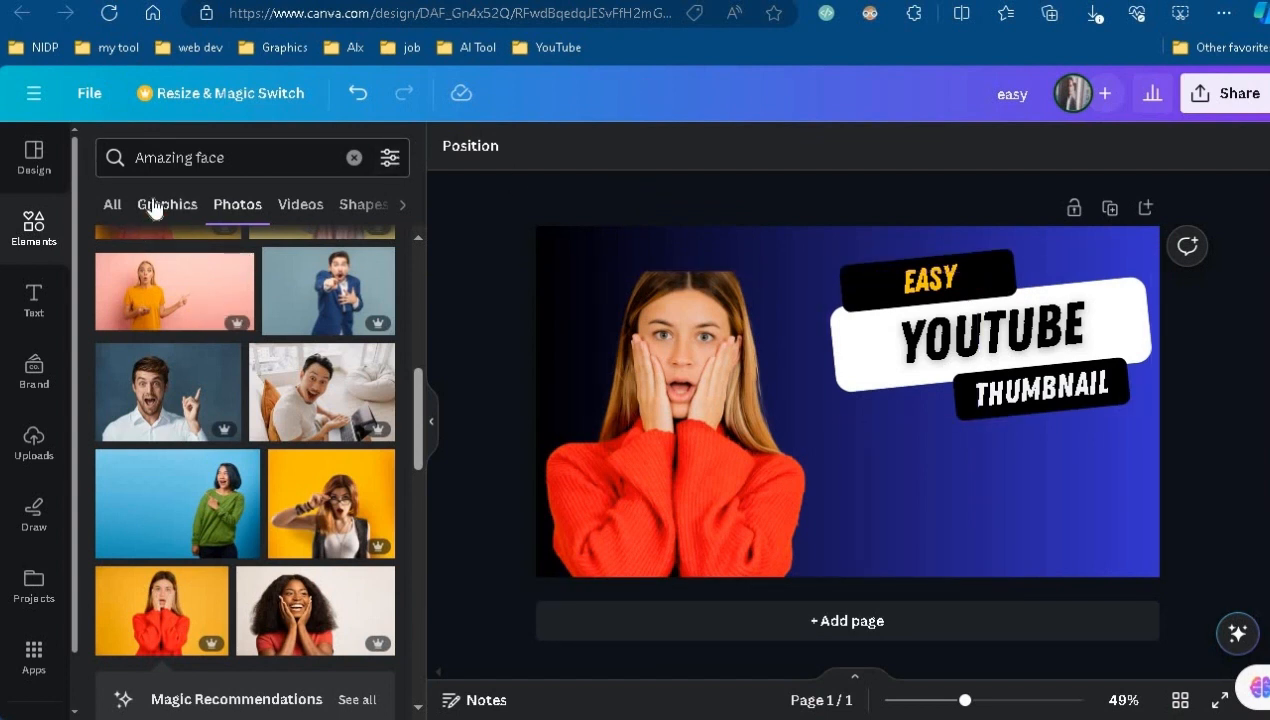
# Step: Replace the elements search with one for "linkedin logo"
pyautogui.click(354, 157)
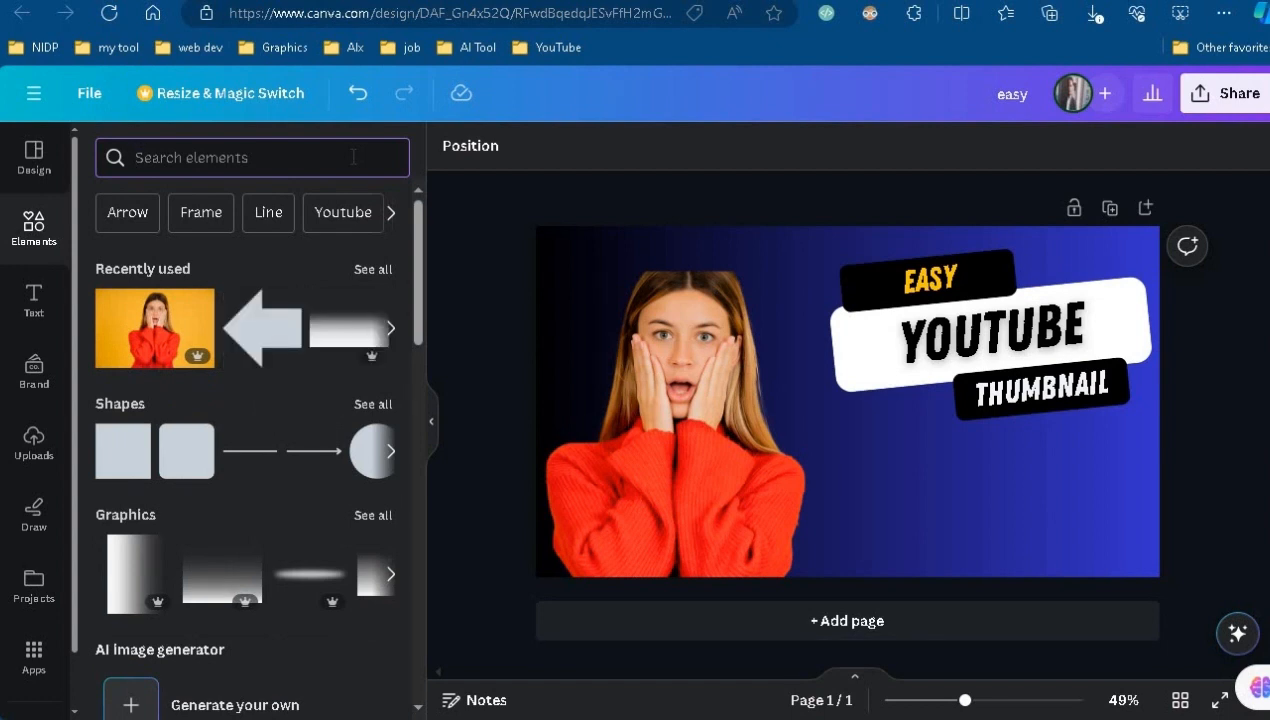
pyautogui.write('s')
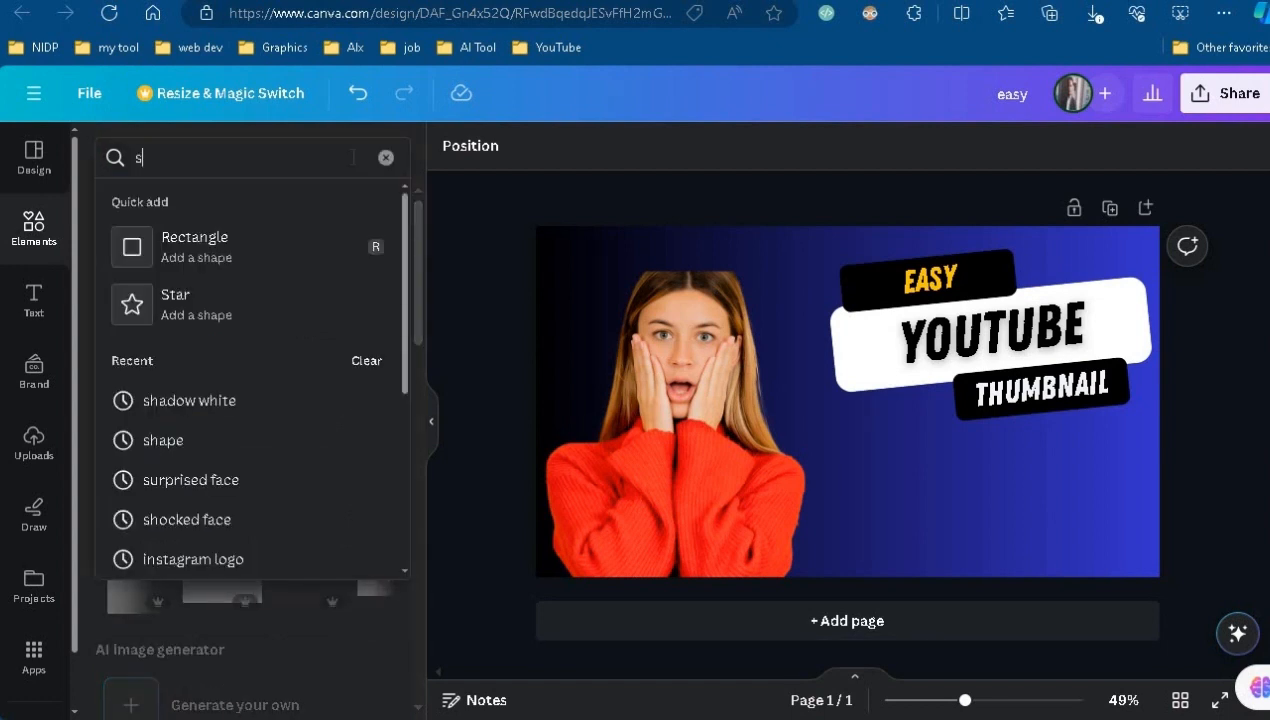
pyautogui.press('BackSpace')
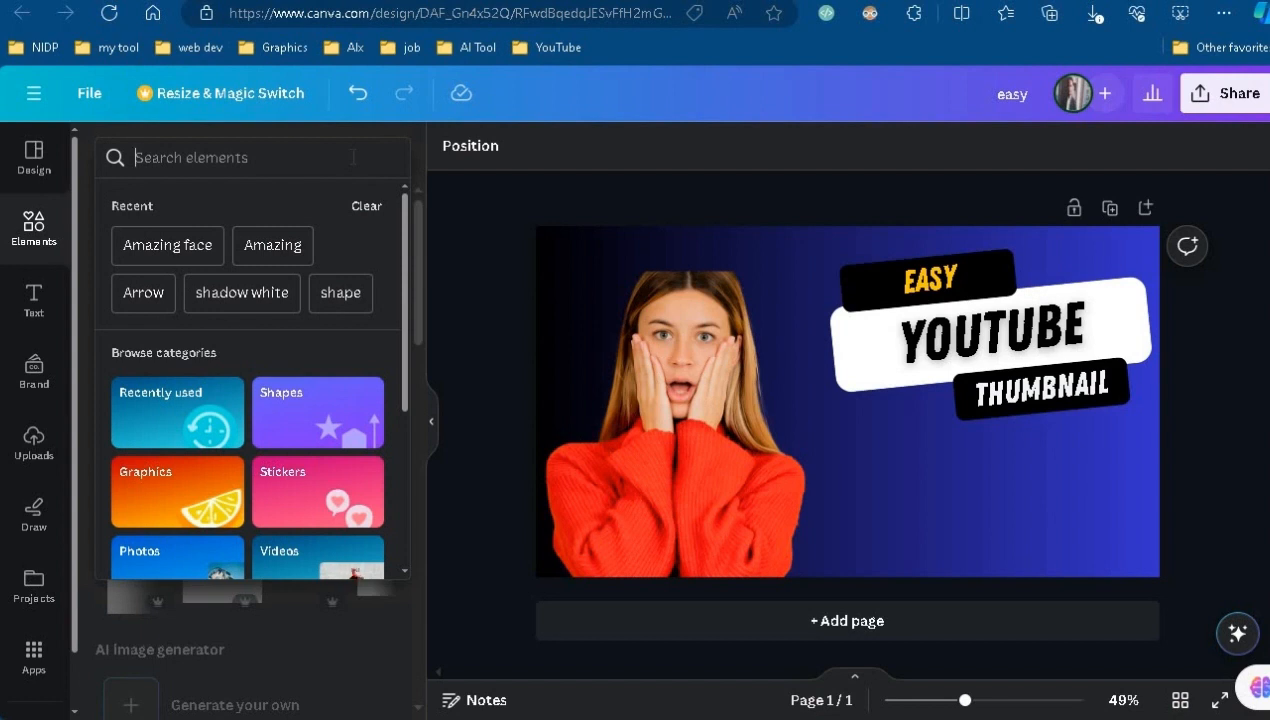
pyautogui.write('li')
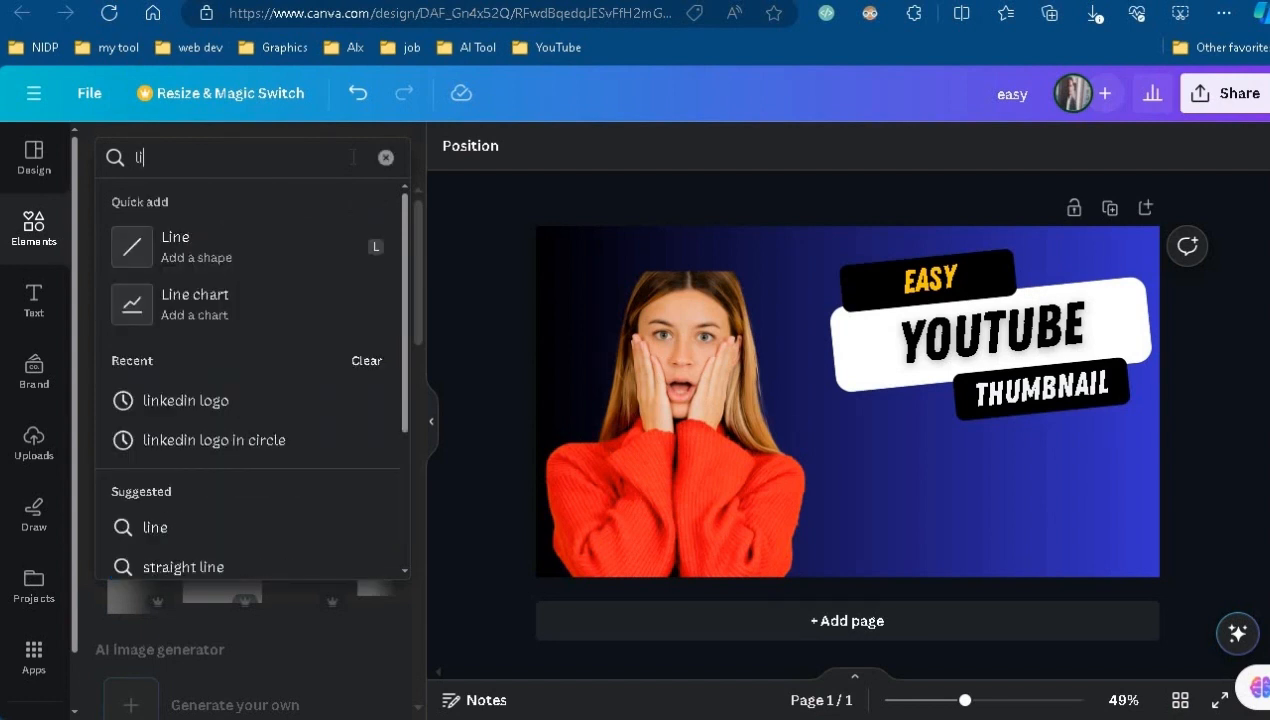
pyautogui.write('nked')
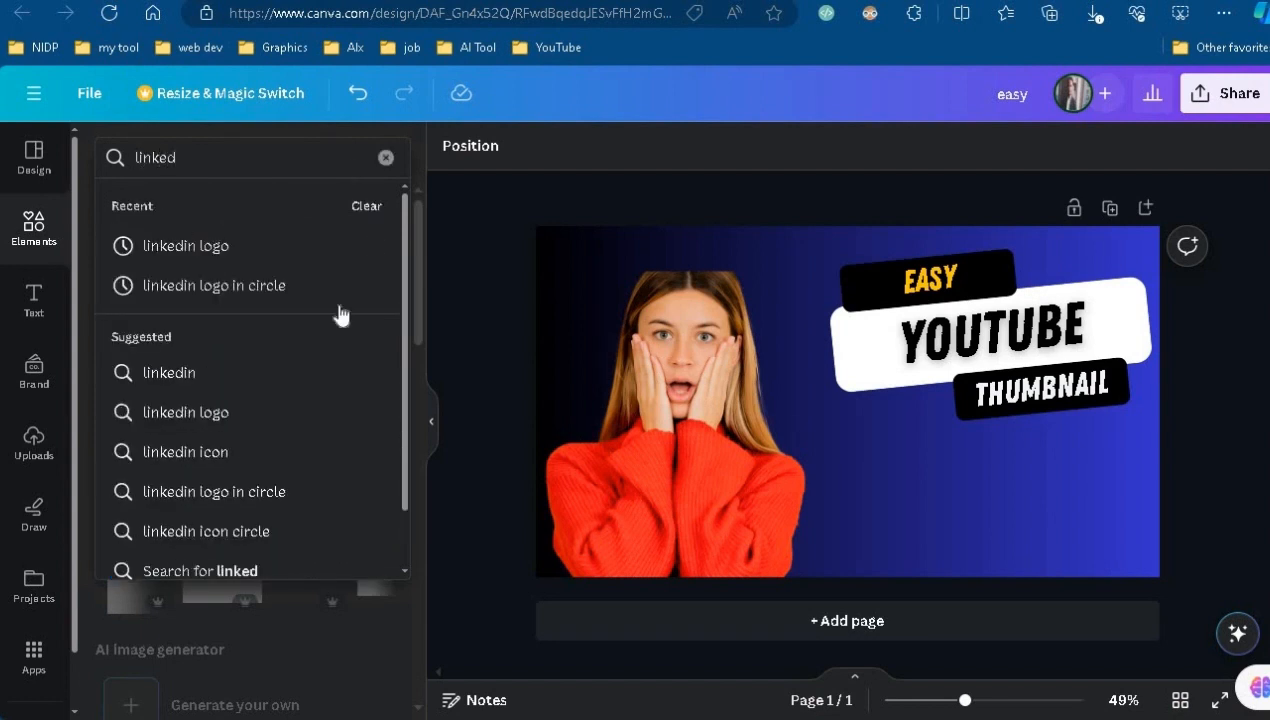
pyautogui.click(200, 247)
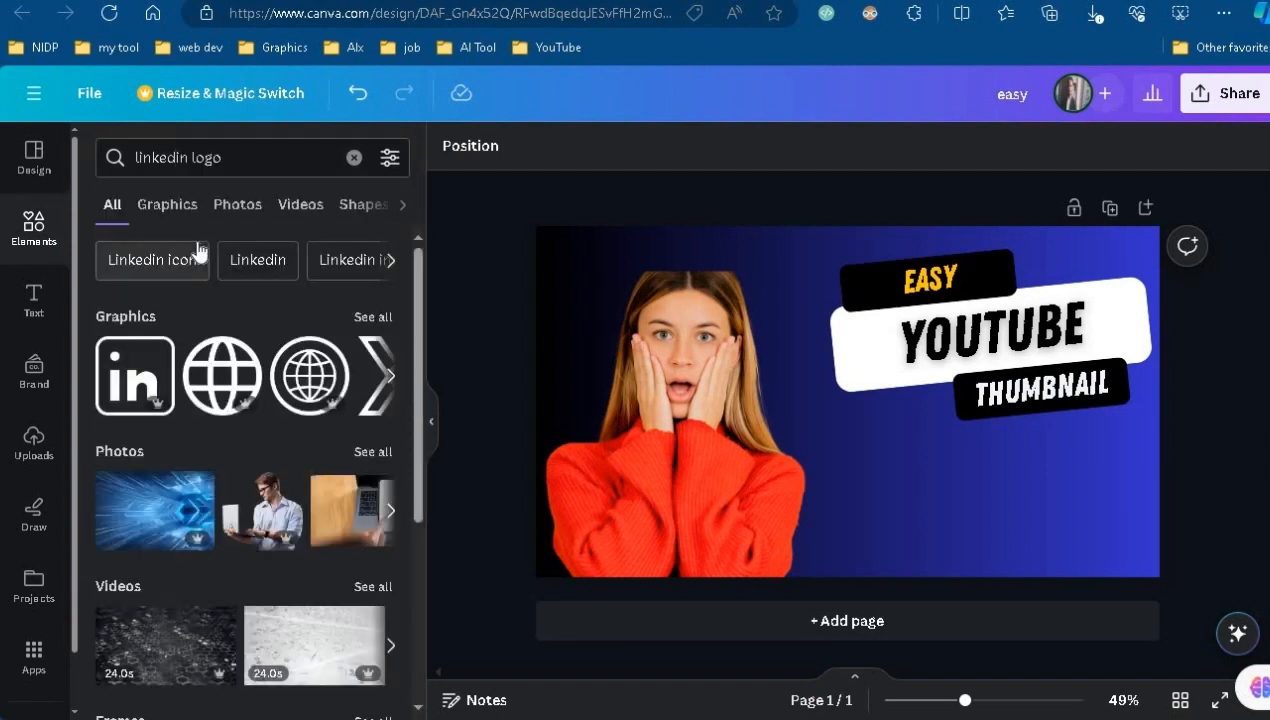
# Step: Add the square outlined LinkedIn logo, shrink it and place it below the title, beside the woman
pyautogui.click(135, 375)
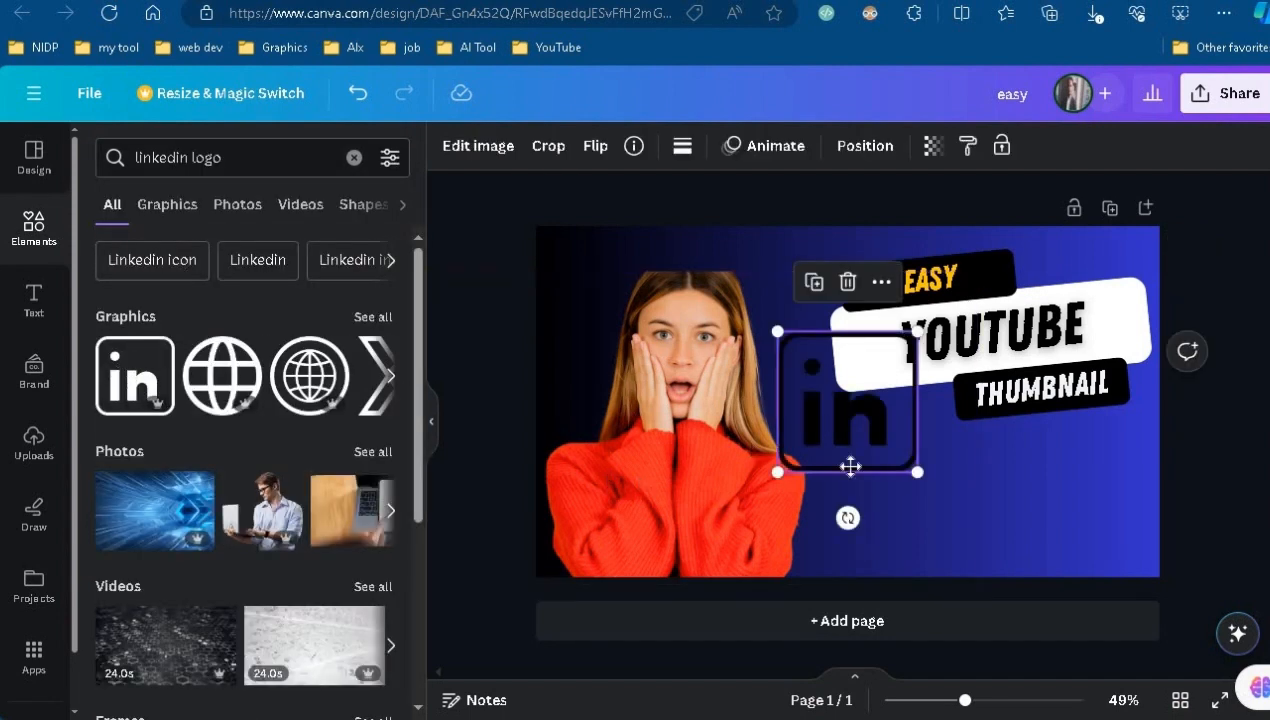
pyautogui.moveTo(822, 415); pyautogui.dragTo(844, 505)
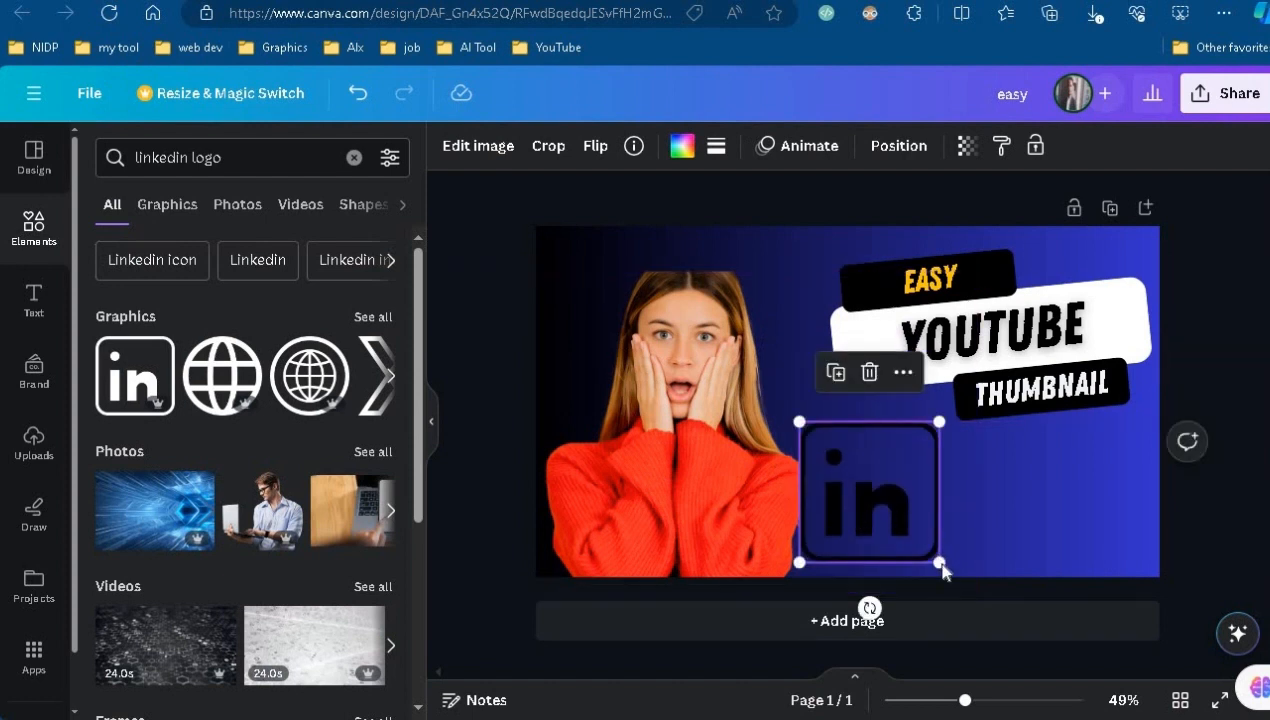
pyautogui.moveTo(939, 563); pyautogui.dragTo(888, 514)
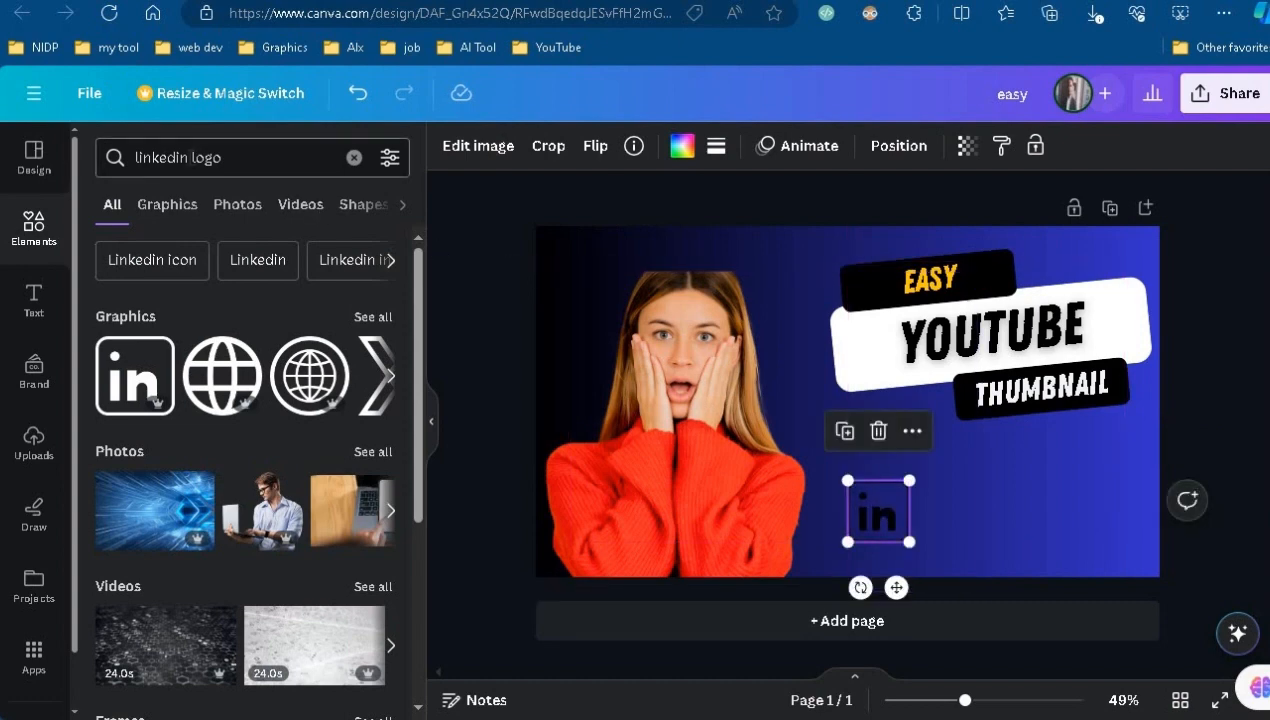
# Step: Search the elements for "youtube logo" and place the round red play-button logo just right of the LinkedIn logo
pyautogui.click(190, 157)
pyautogui.press('BackSpace')
pyautogui.press('BackSpace')
pyautogui.press('BackSpace')
pyautogui.press('BackSpace')
pyautogui.press('BackSpace')
pyautogui.press('BackSpace')
pyautogui.press('BackSpace')
pyautogui.press('BackSpace')
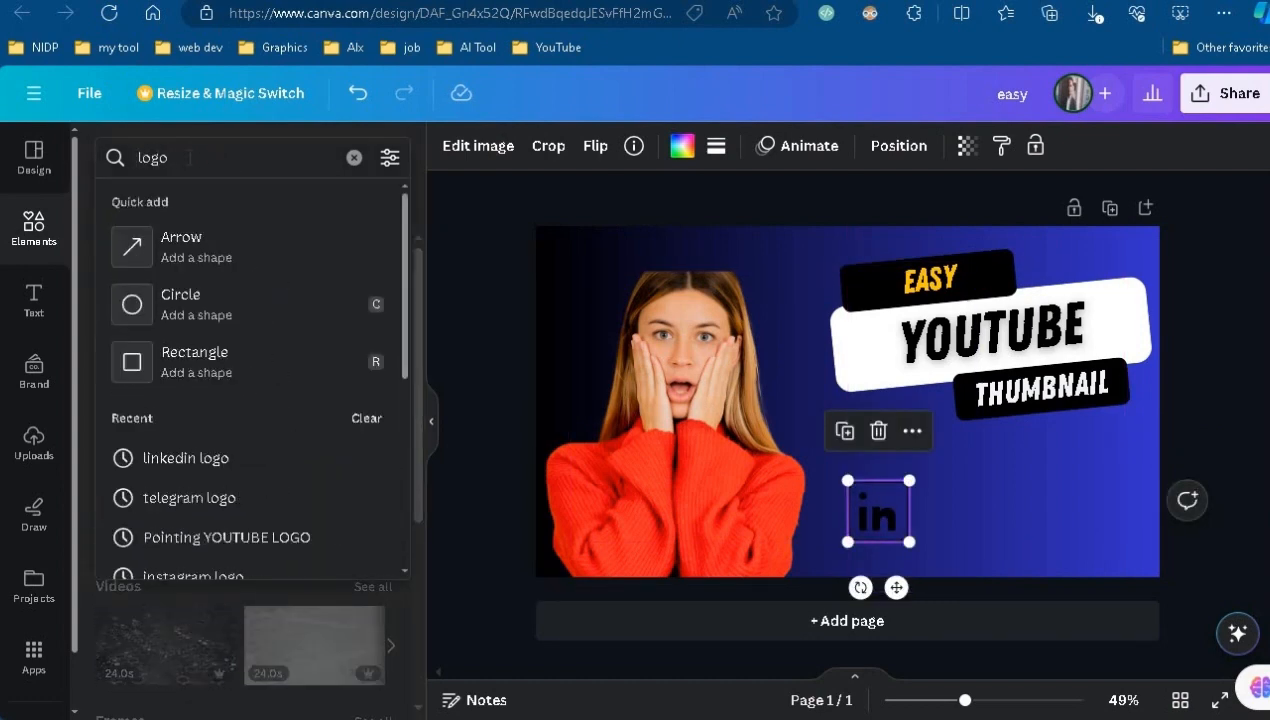
pyautogui.write('yout')
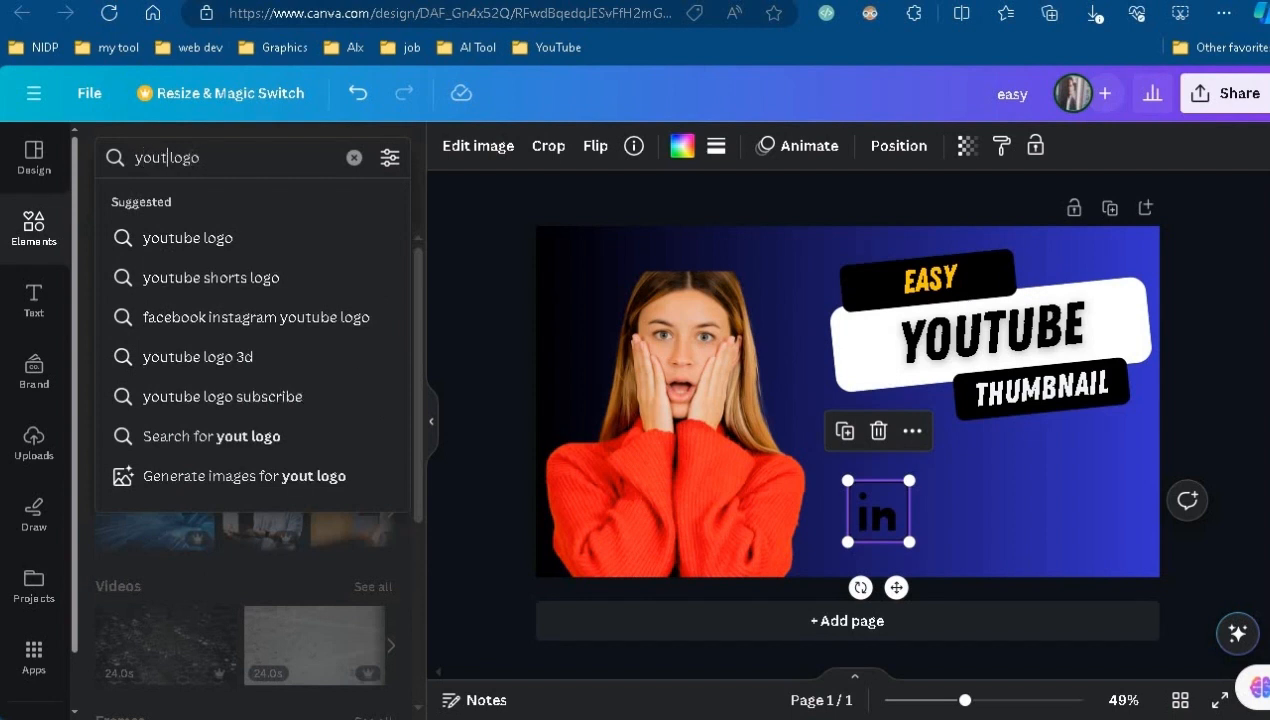
pyautogui.click(188, 238)
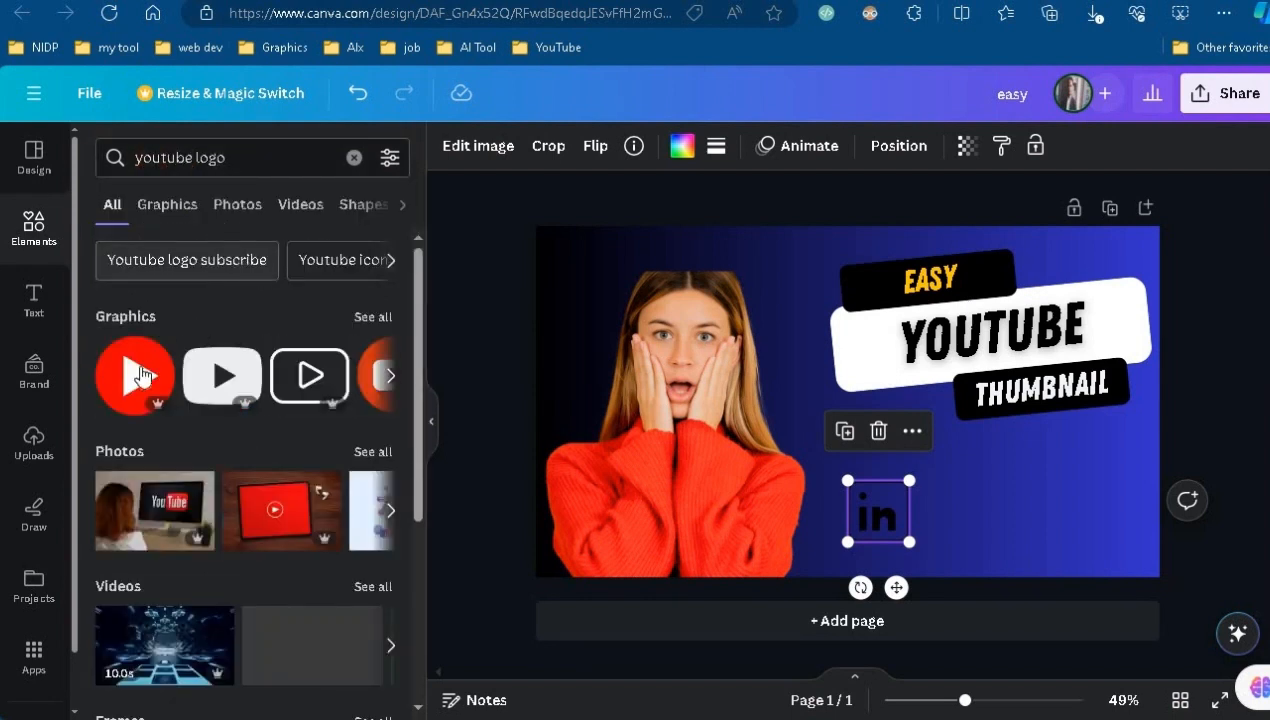
pyautogui.click(125, 380)
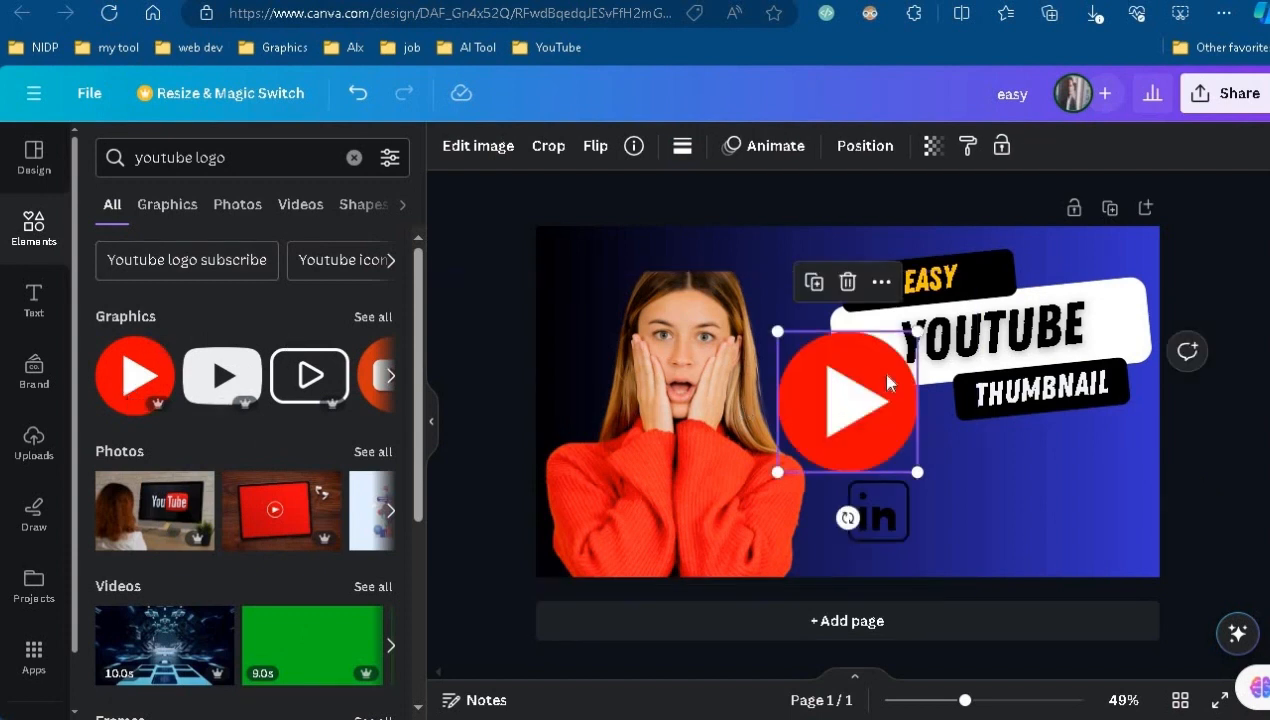
pyautogui.moveTo(921, 417); pyautogui.dragTo(1010, 484)
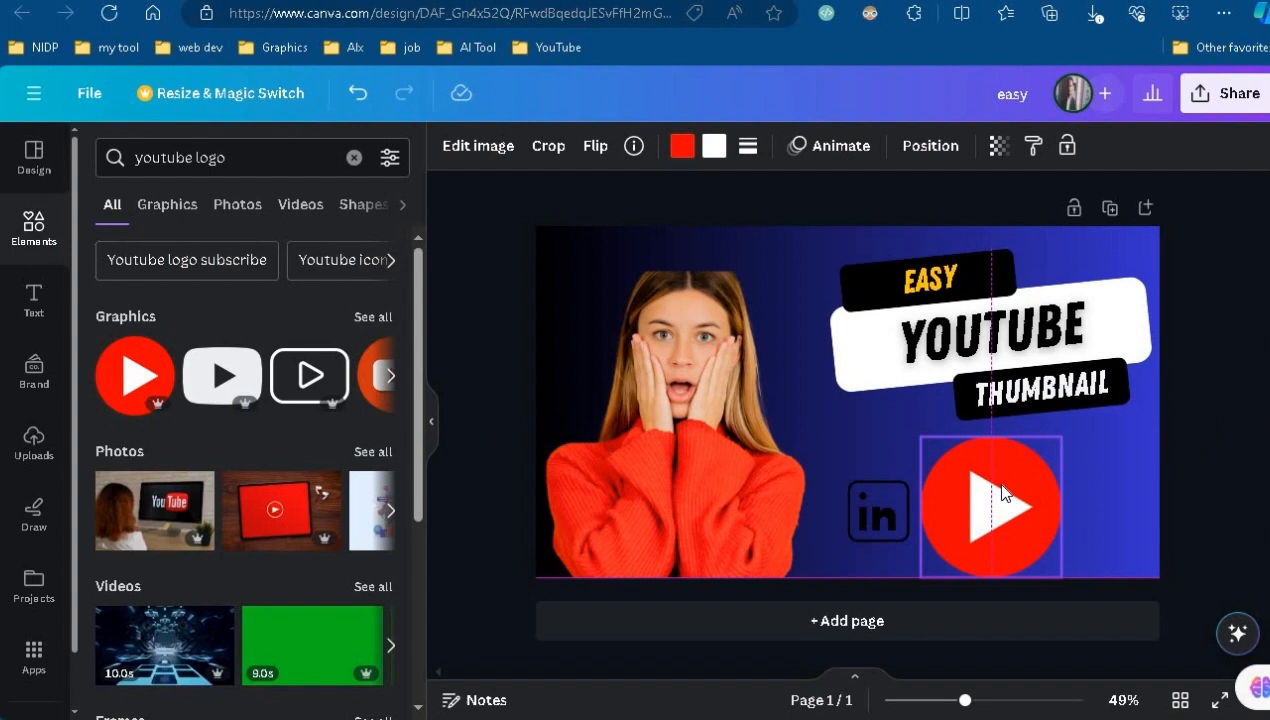
# Step: Shrink the round red YouTube logo and place it level with the LinkedIn logo, just to its right
pyautogui.click(1228, 369)
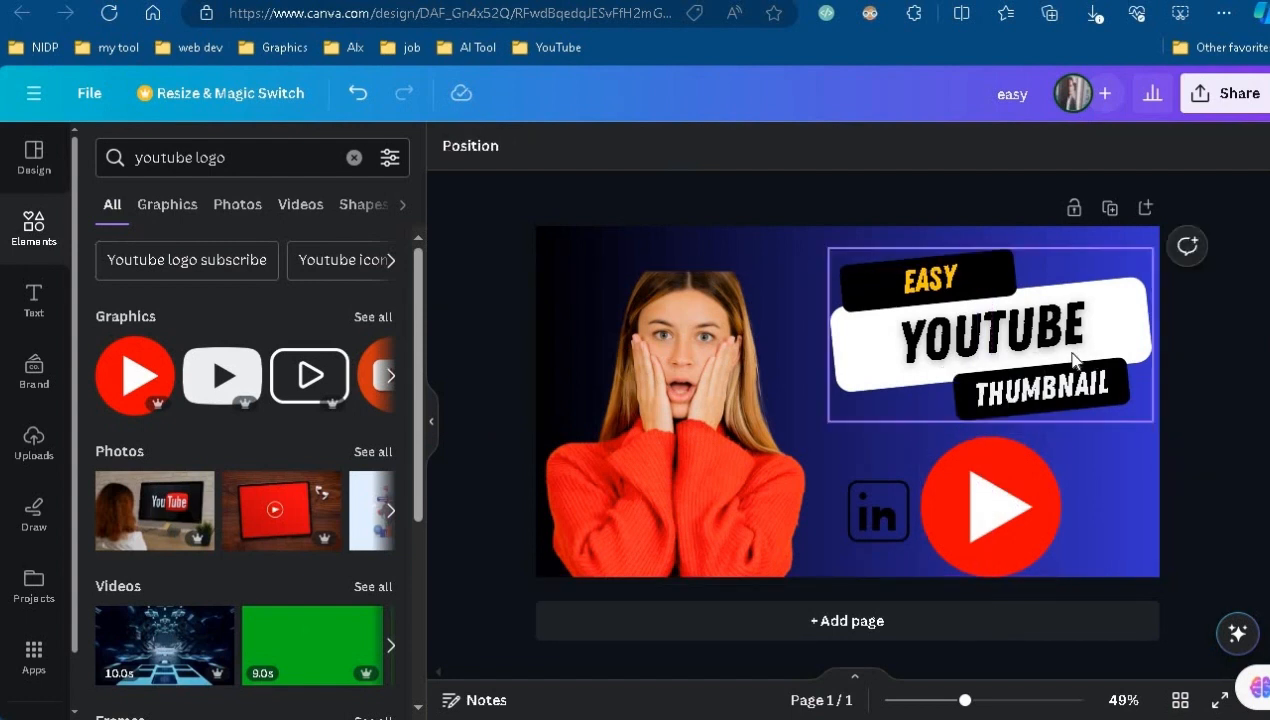
pyautogui.click(1032, 522)
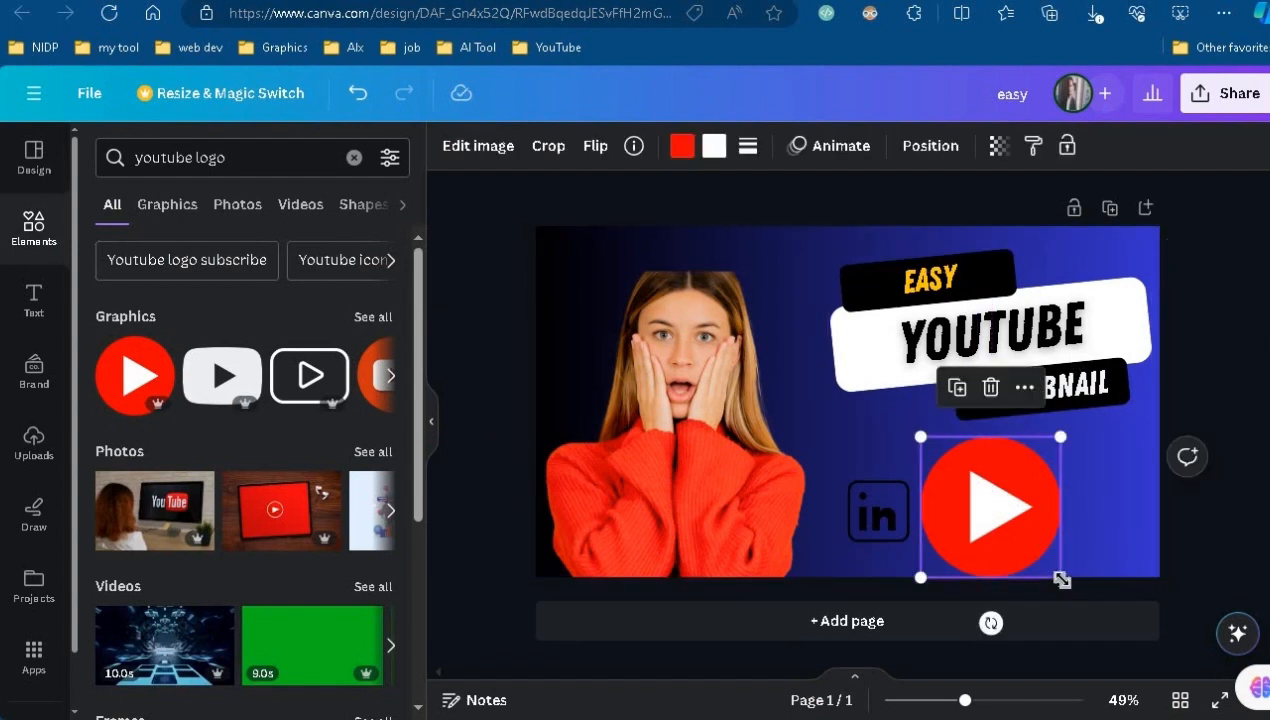
pyautogui.moveTo(1060, 577); pyautogui.dragTo(1012, 533)
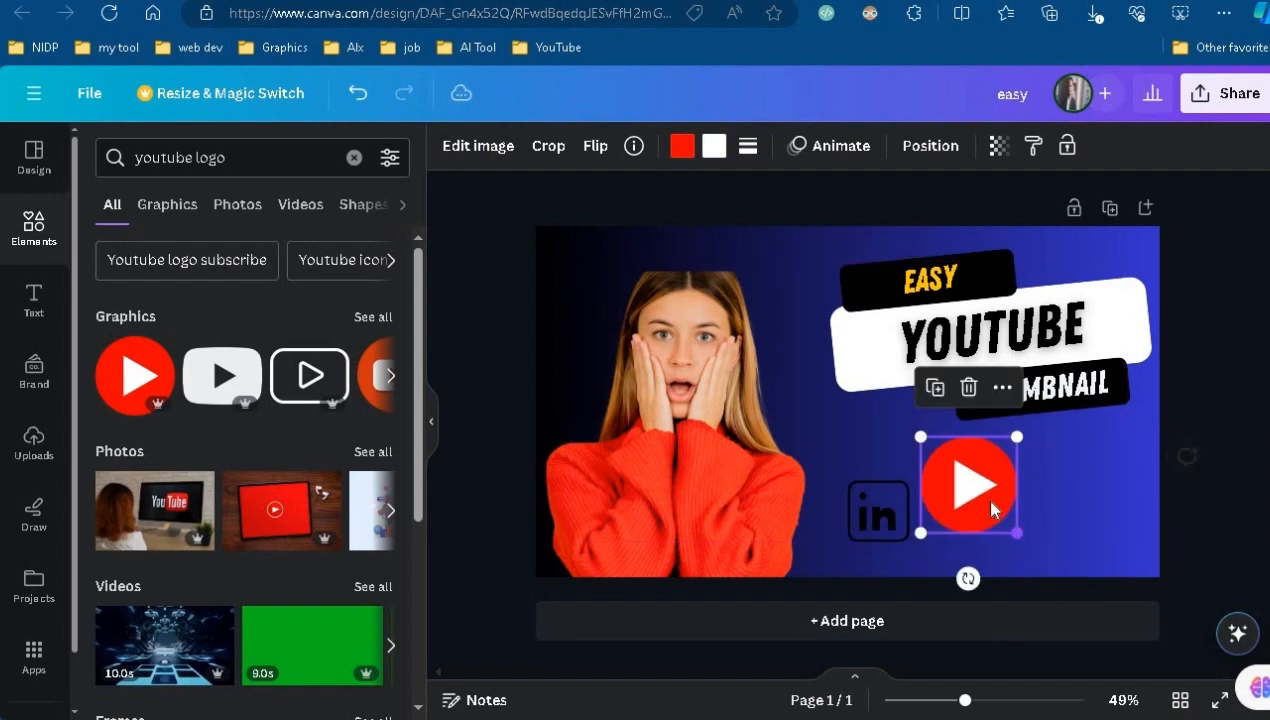
pyautogui.moveTo(975, 492); pyautogui.dragTo(991, 512)
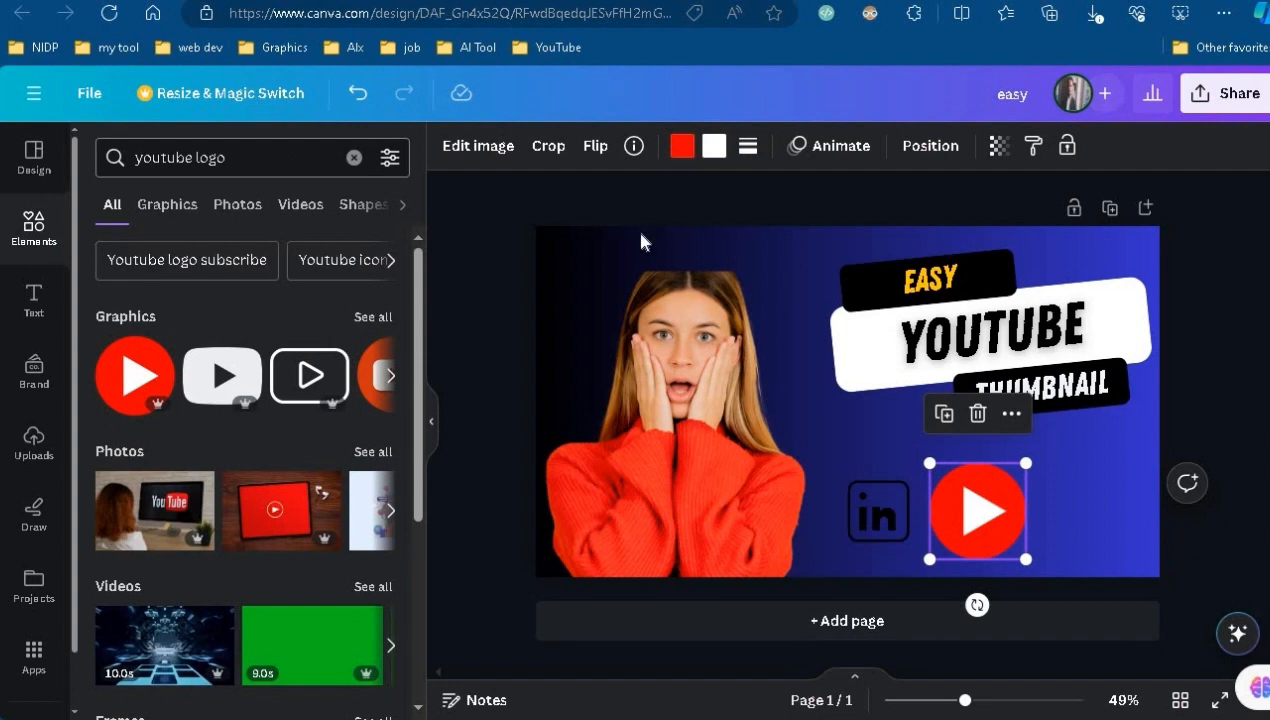
# Step: Recolour the word YOUTUBE in the title from the document's yellow swatch and apply the colour change to all matching items
pyautogui.click(956, 343)
pyautogui.click(1066, 320)
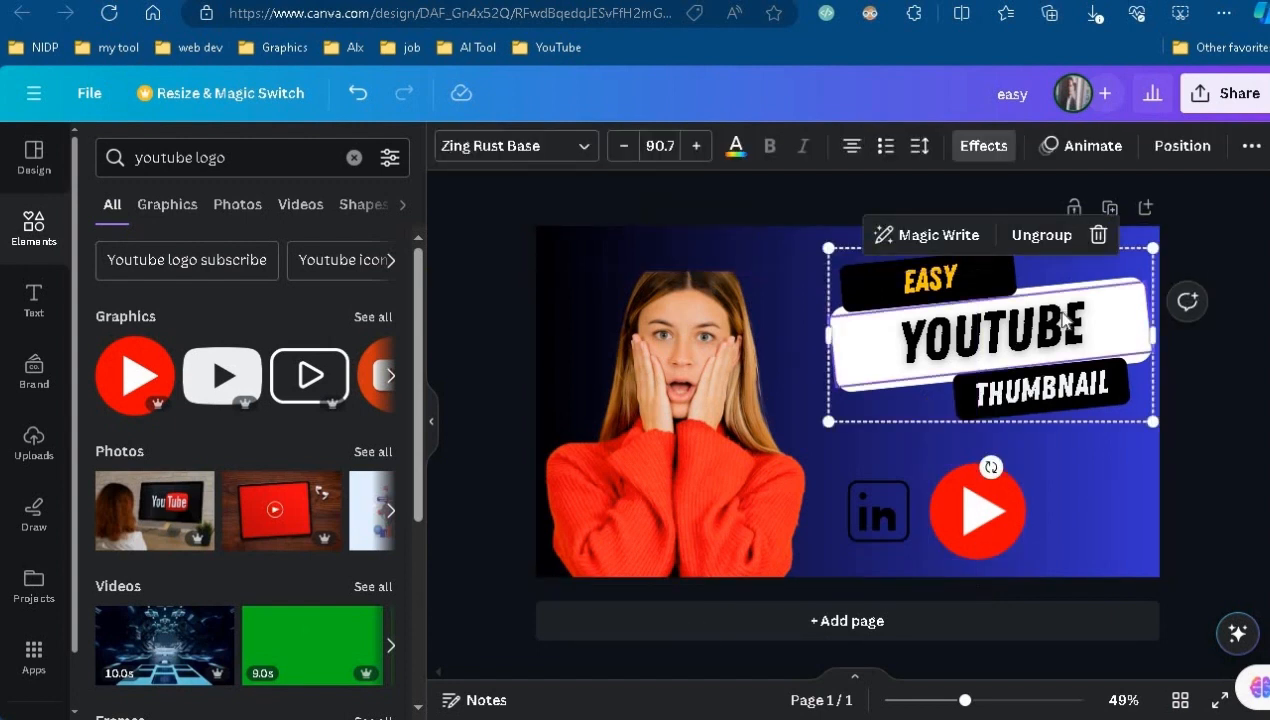
pyautogui.doubleClick(1064, 320)
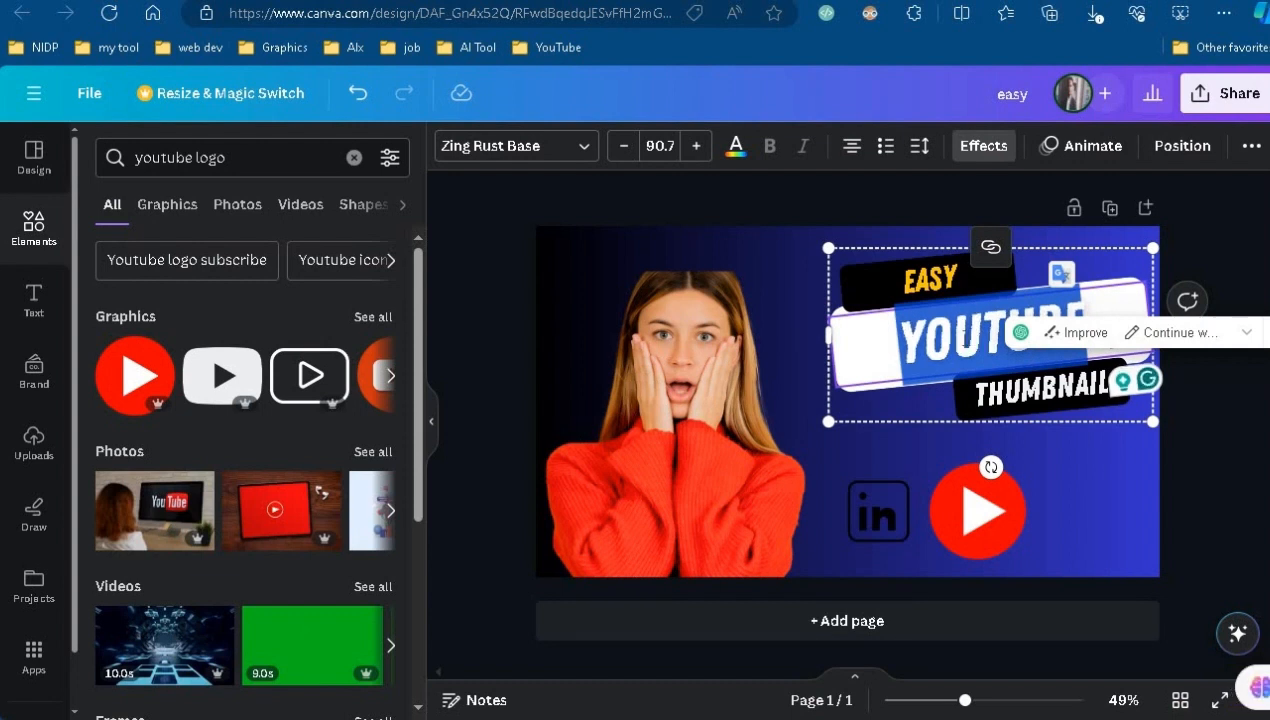
pyautogui.click(965, 344)
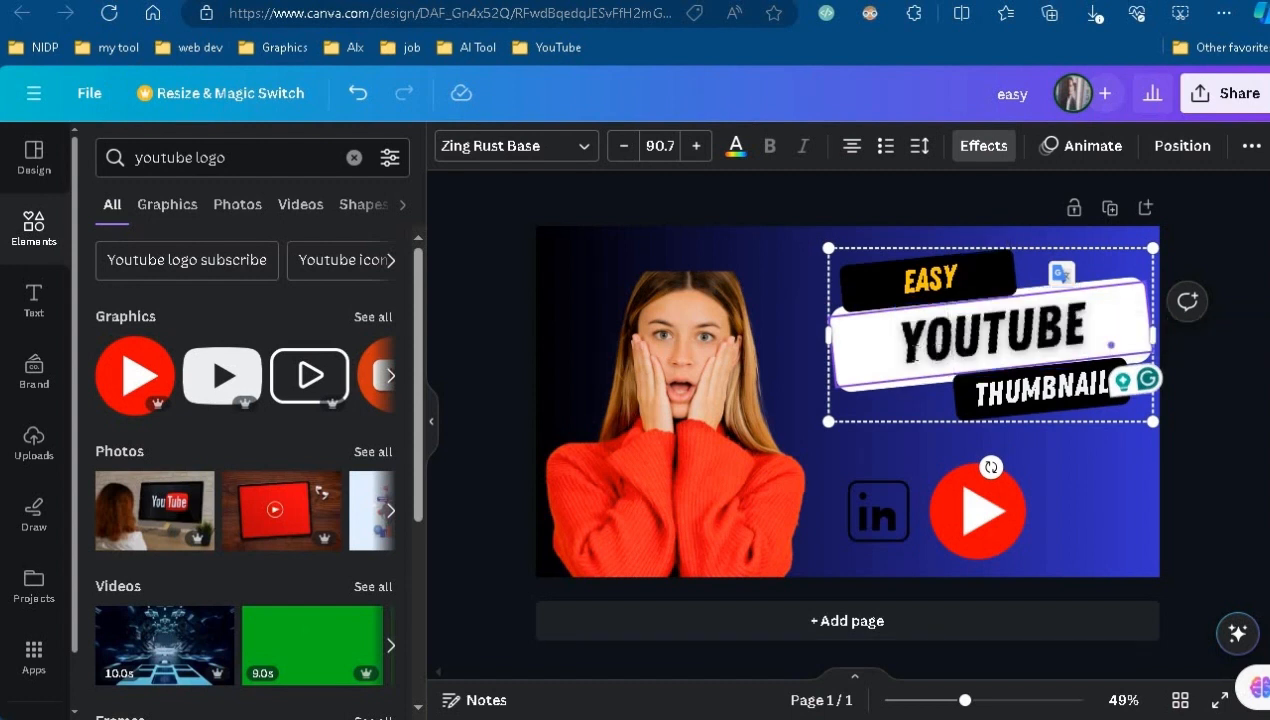
pyautogui.click(734, 157)
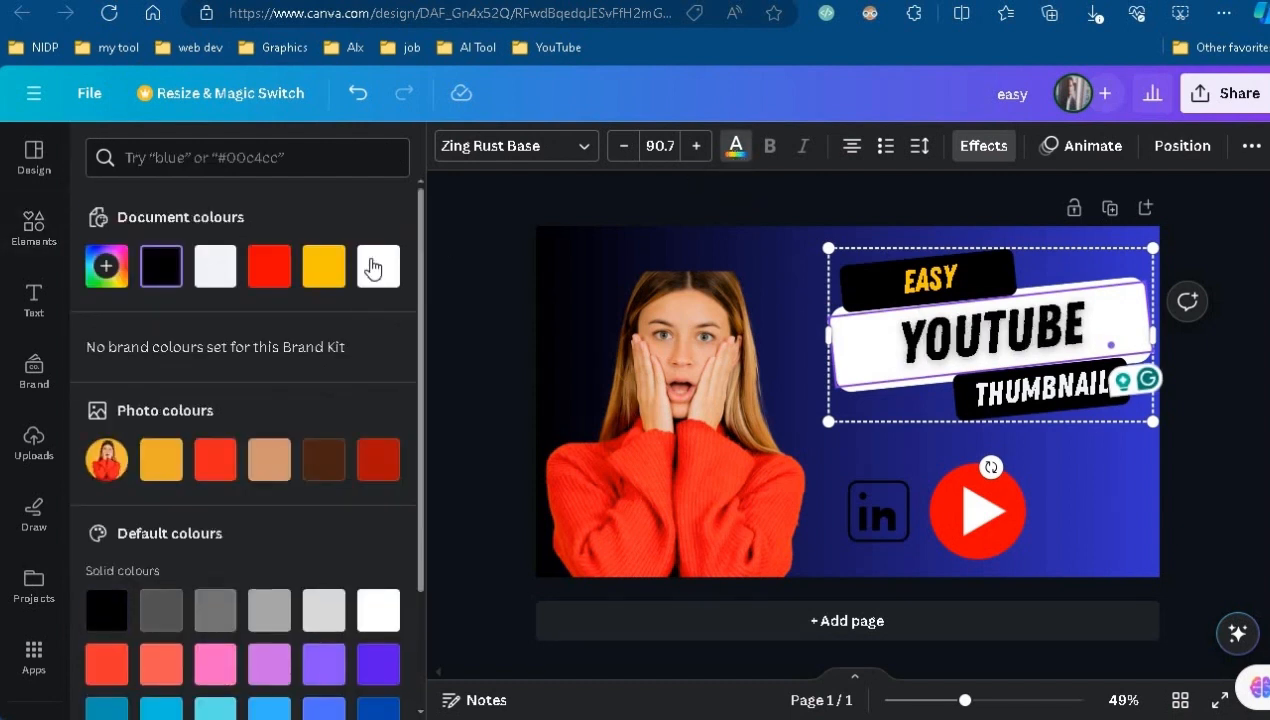
pyautogui.click(332, 268)
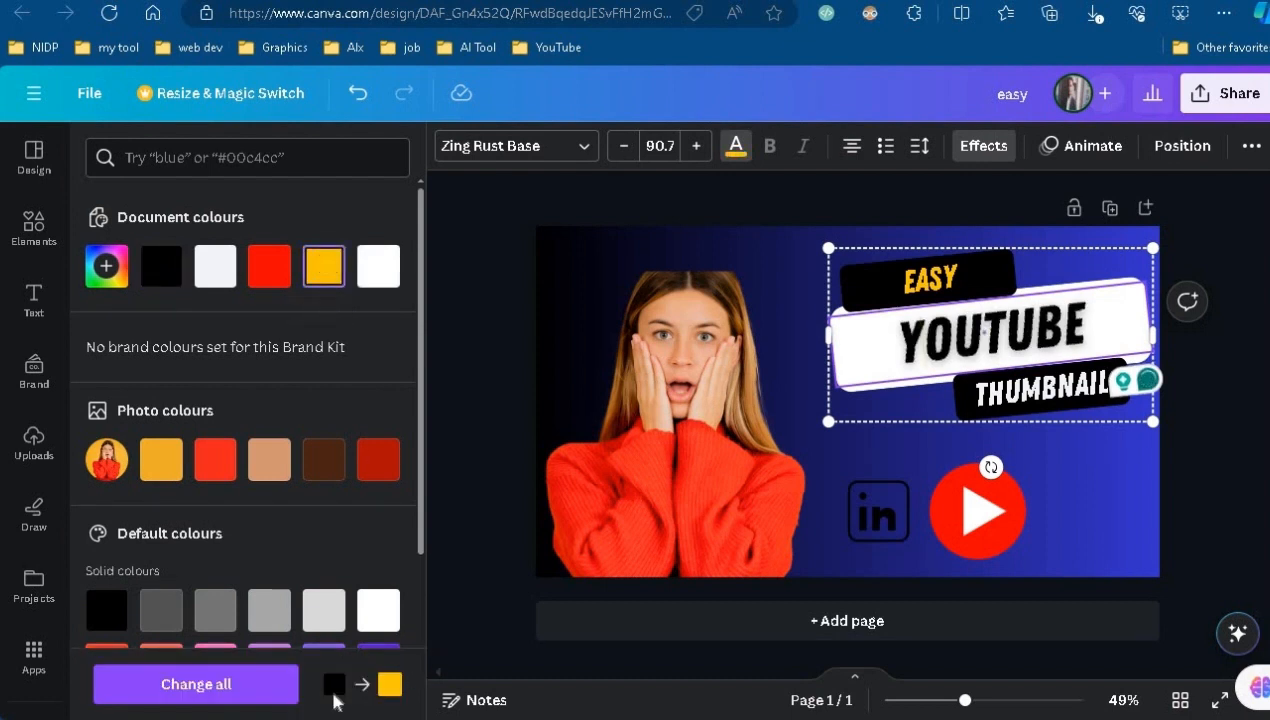
pyautogui.click(253, 684)
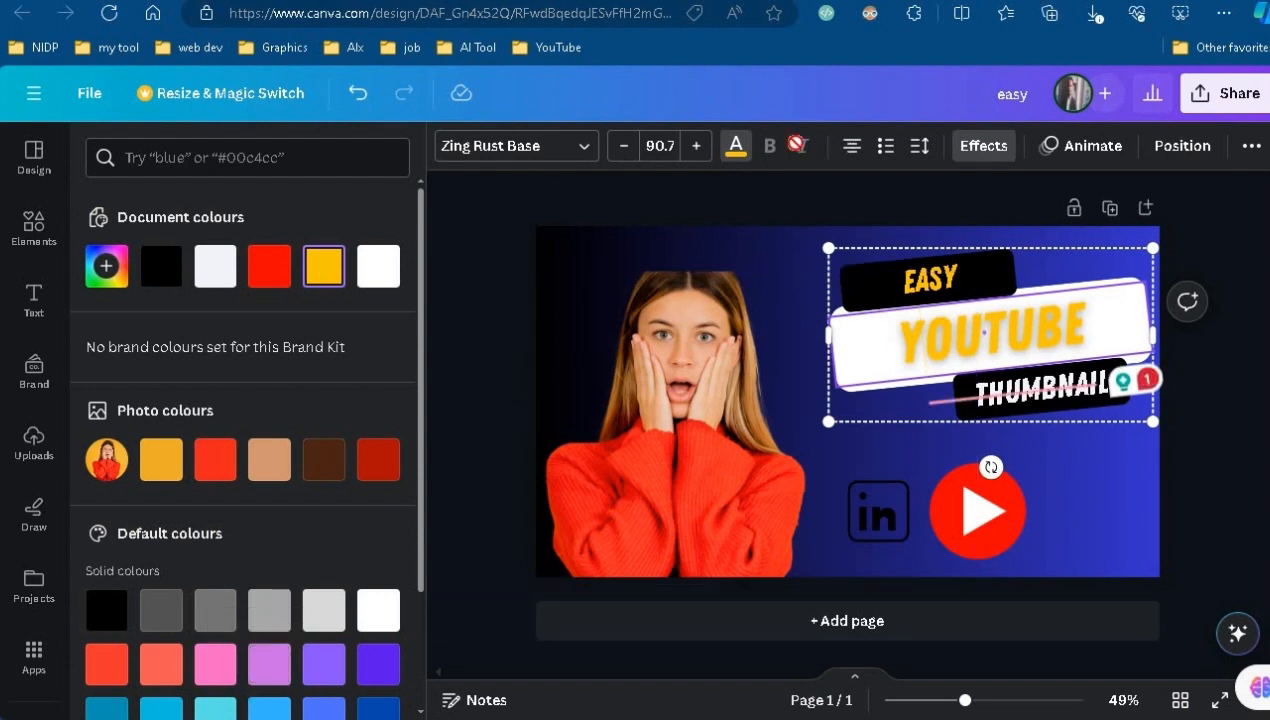
pyautogui.click(735, 152)
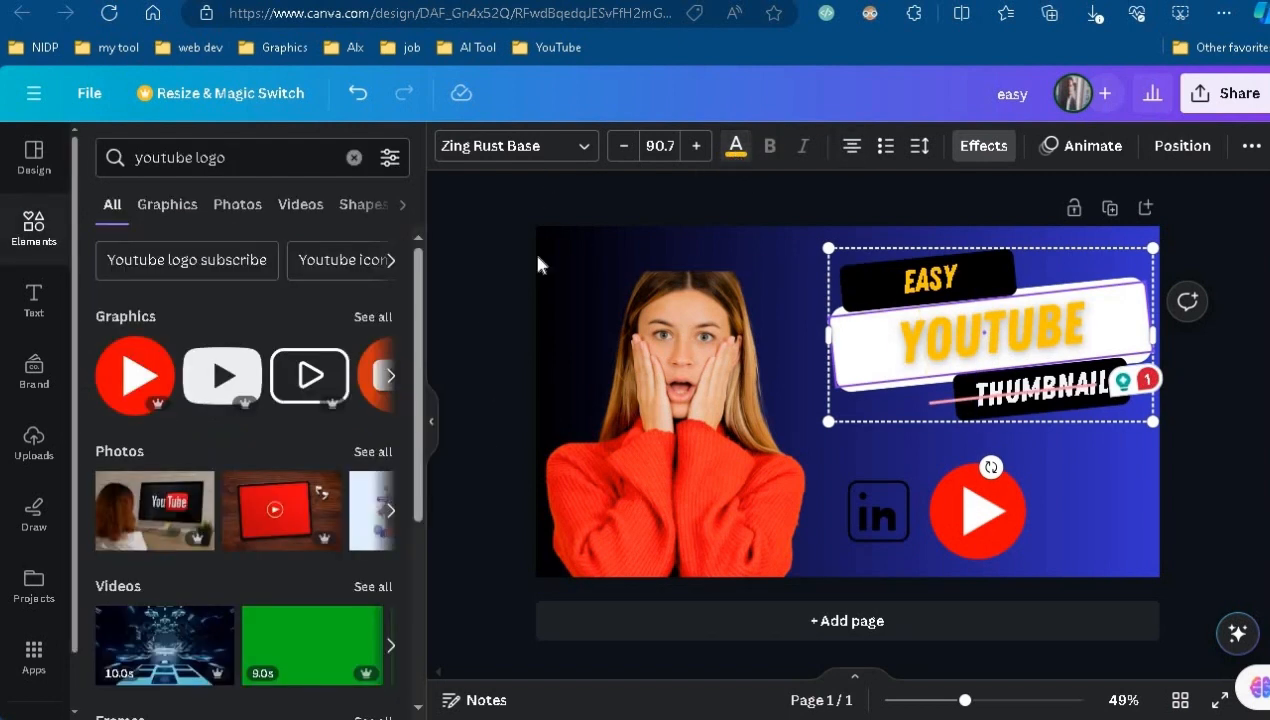
# Step: Mix a new teal text colour, #149B8F, for the word YOUTUBE and replace the yellow with it throughout the design
pyautogui.click(735, 150)
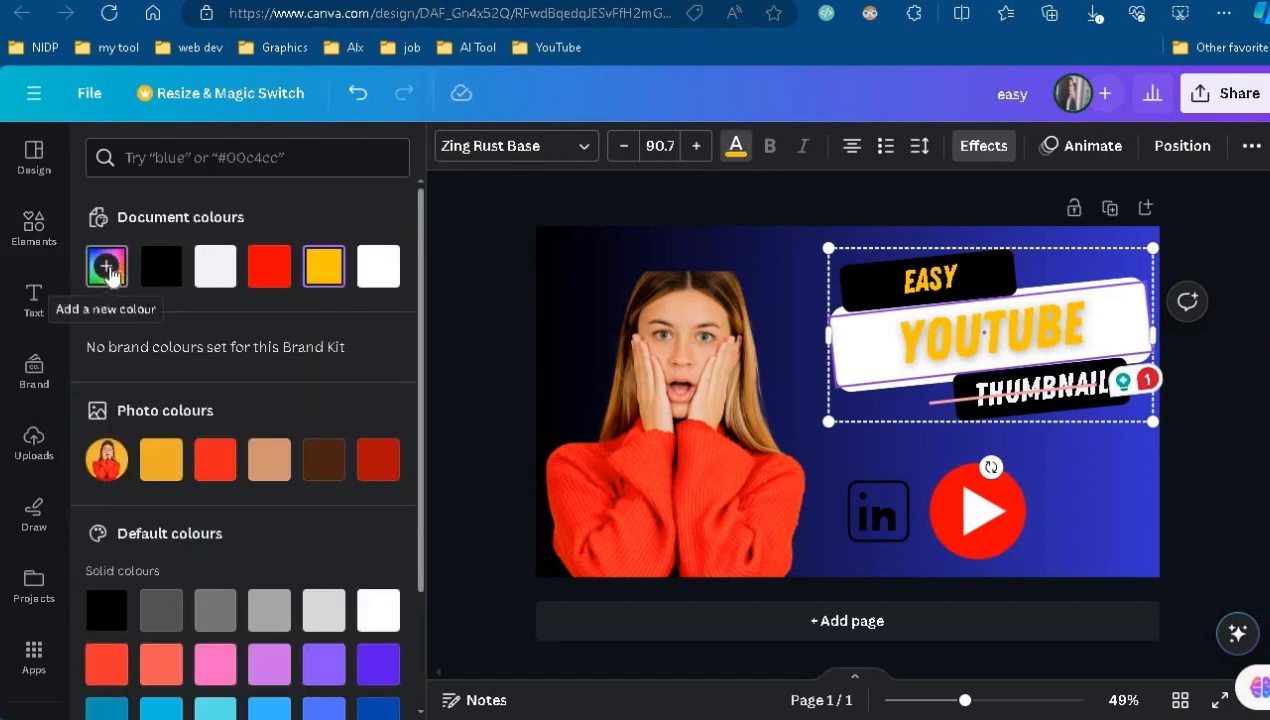
pyautogui.click(106, 267)
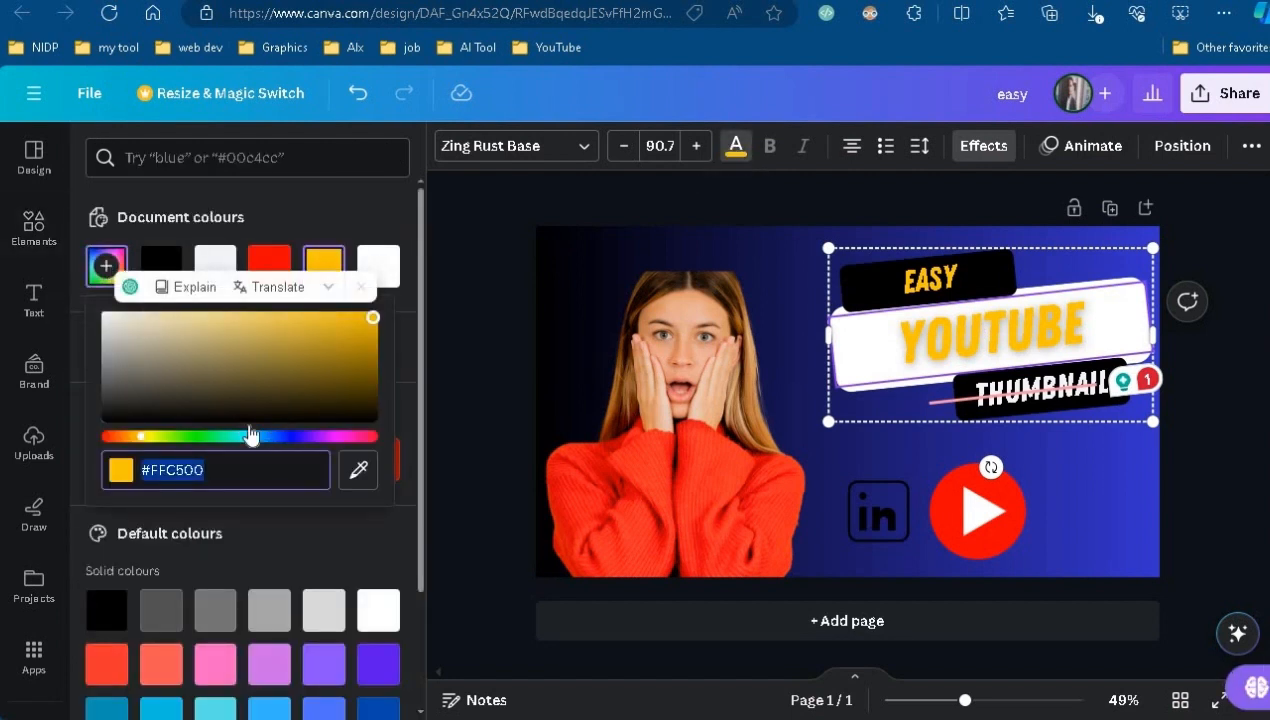
pyautogui.moveTo(263, 437); pyautogui.dragTo(236, 437)
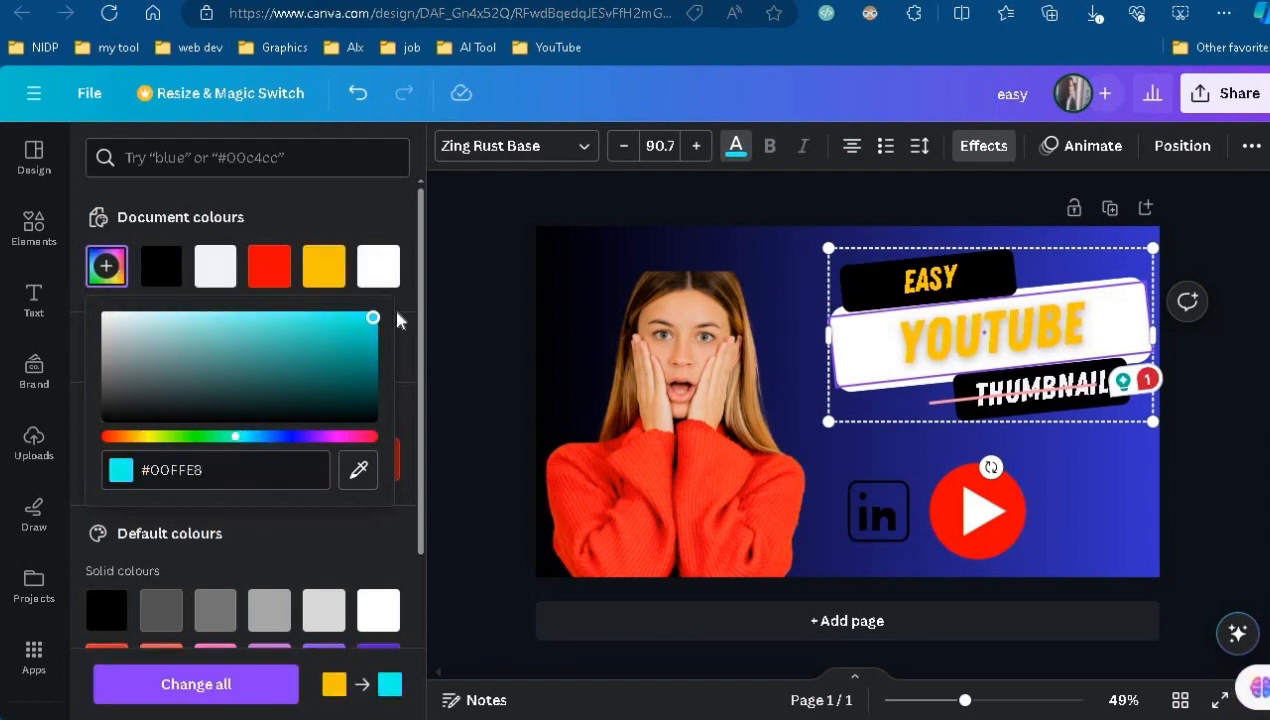
pyautogui.click(342, 356)
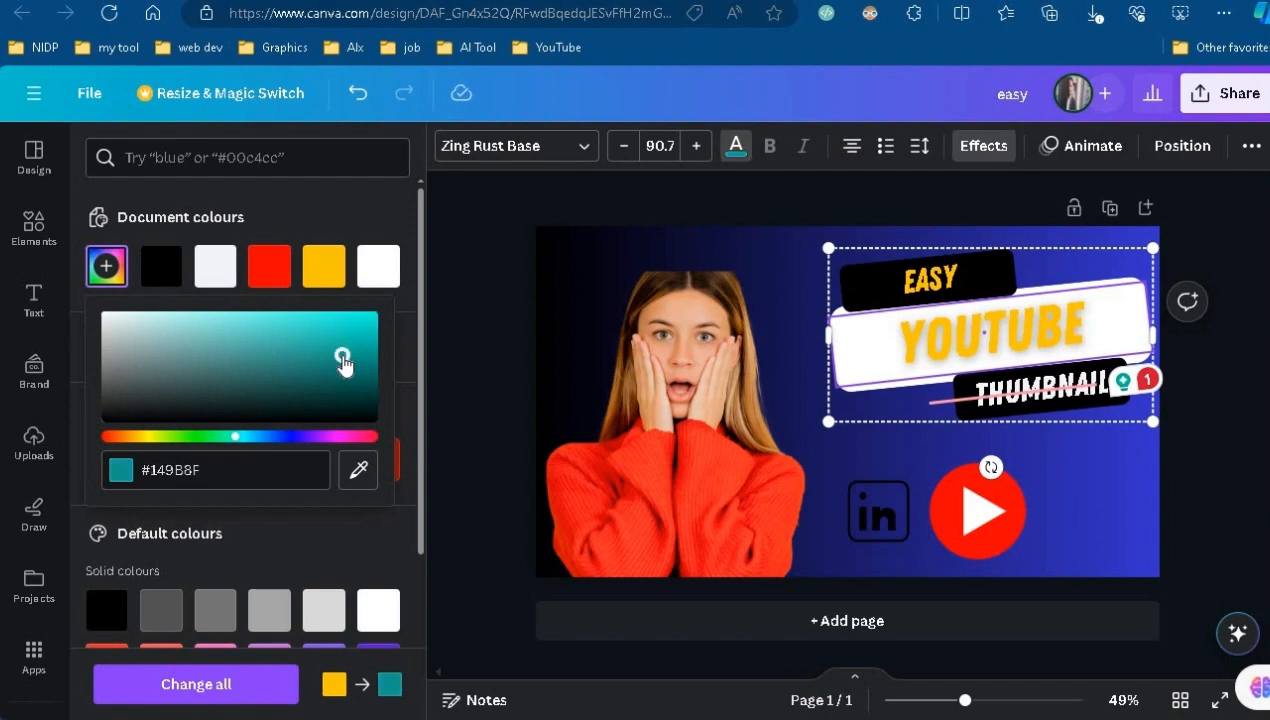
pyautogui.click(249, 685)
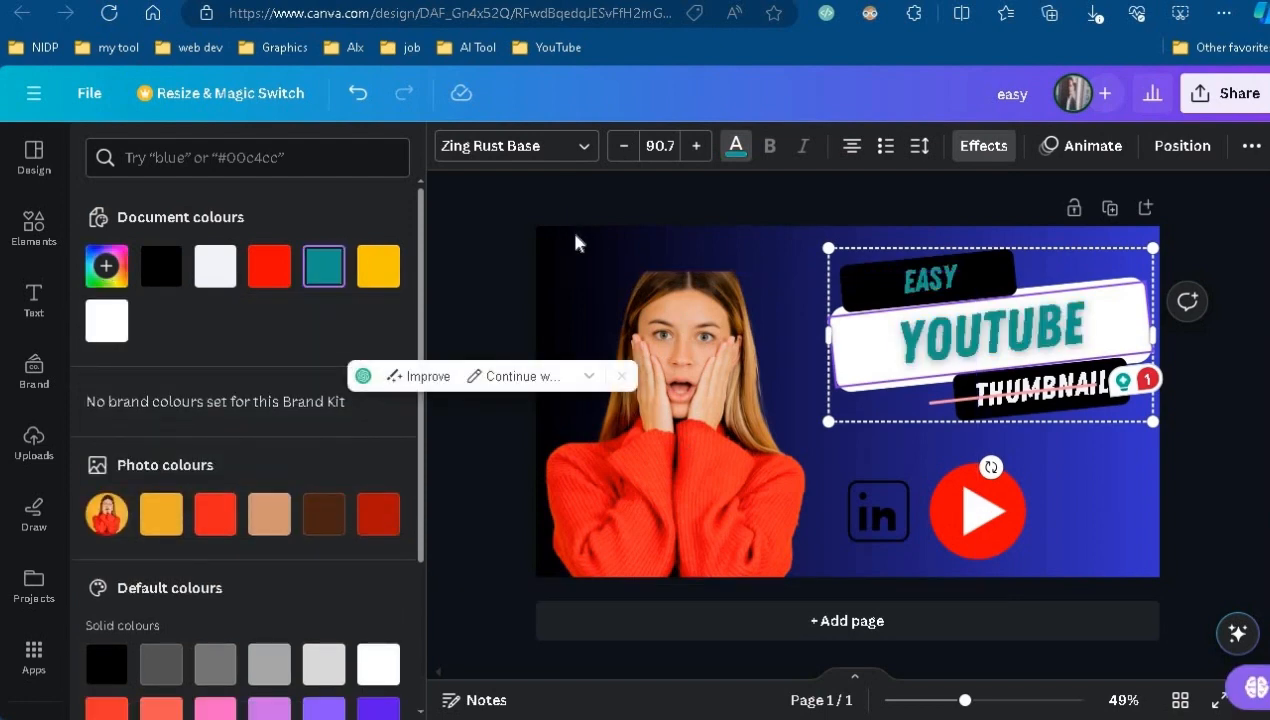
pyautogui.click(575, 236)
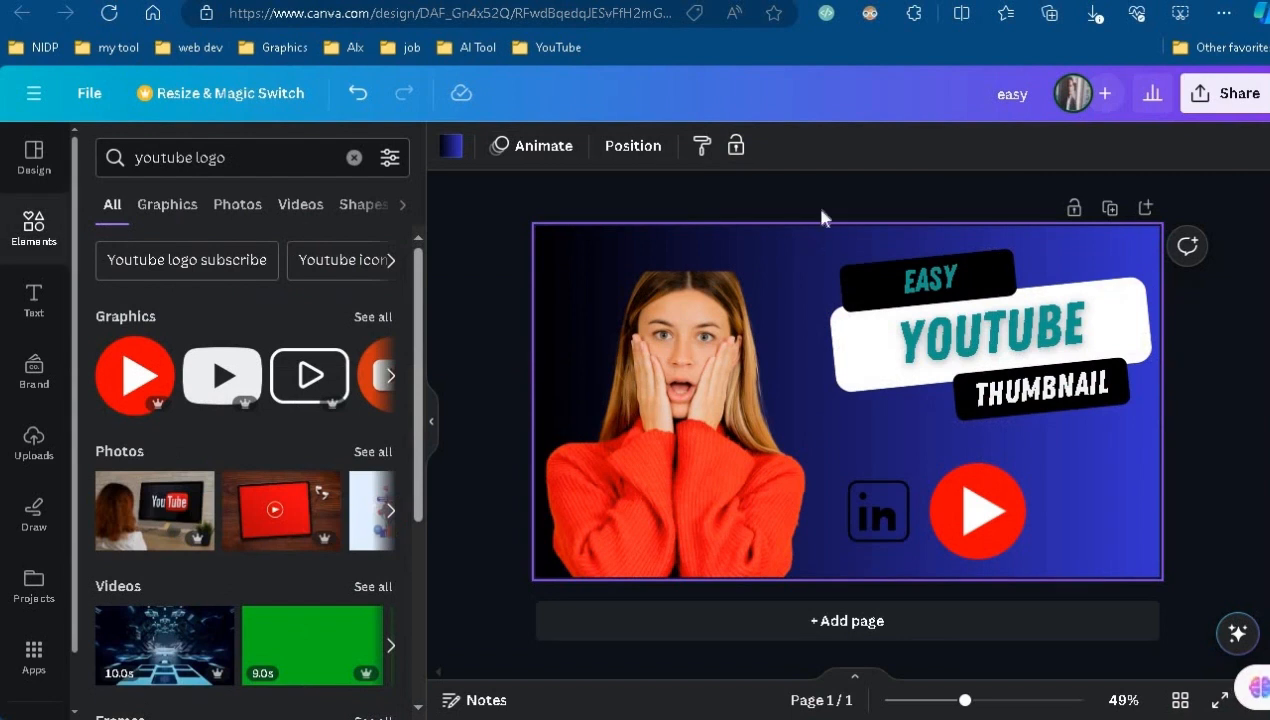
pyautogui.click(1224, 412)
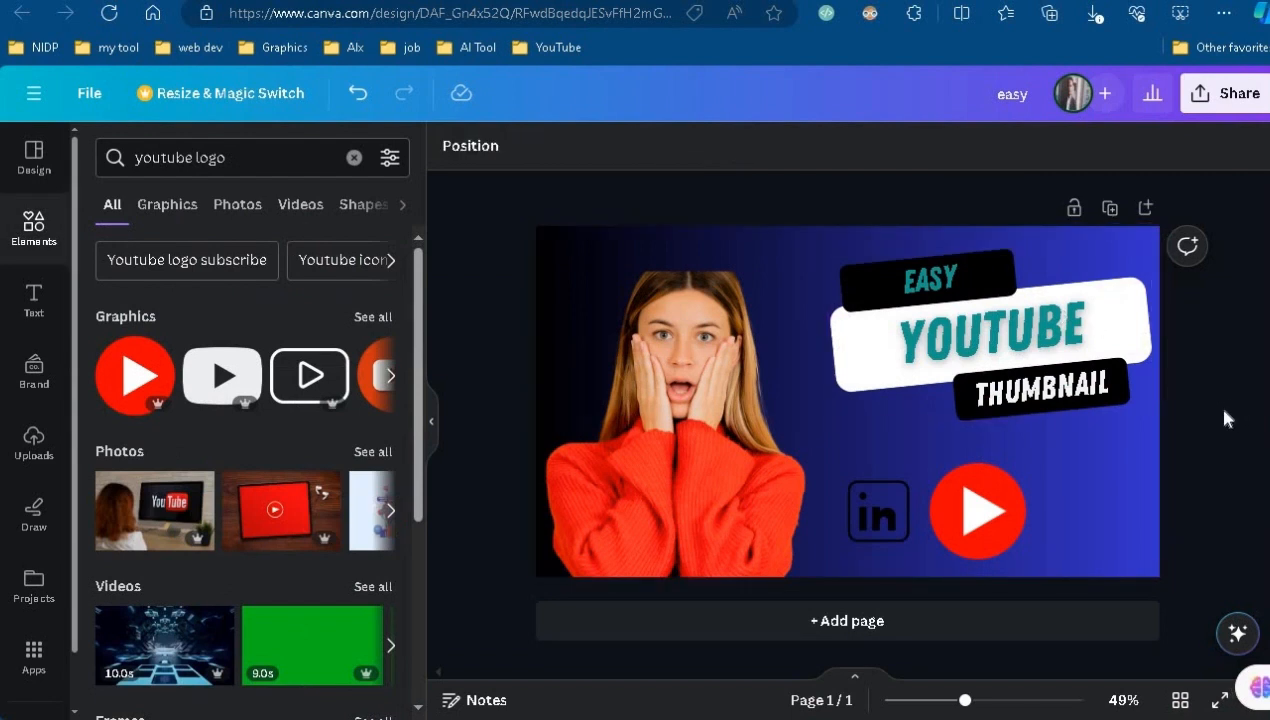
# Step: Move the YouTube logo in the layer order to just below the woman's cut-out and above the title group
pyautogui.click(481, 150)
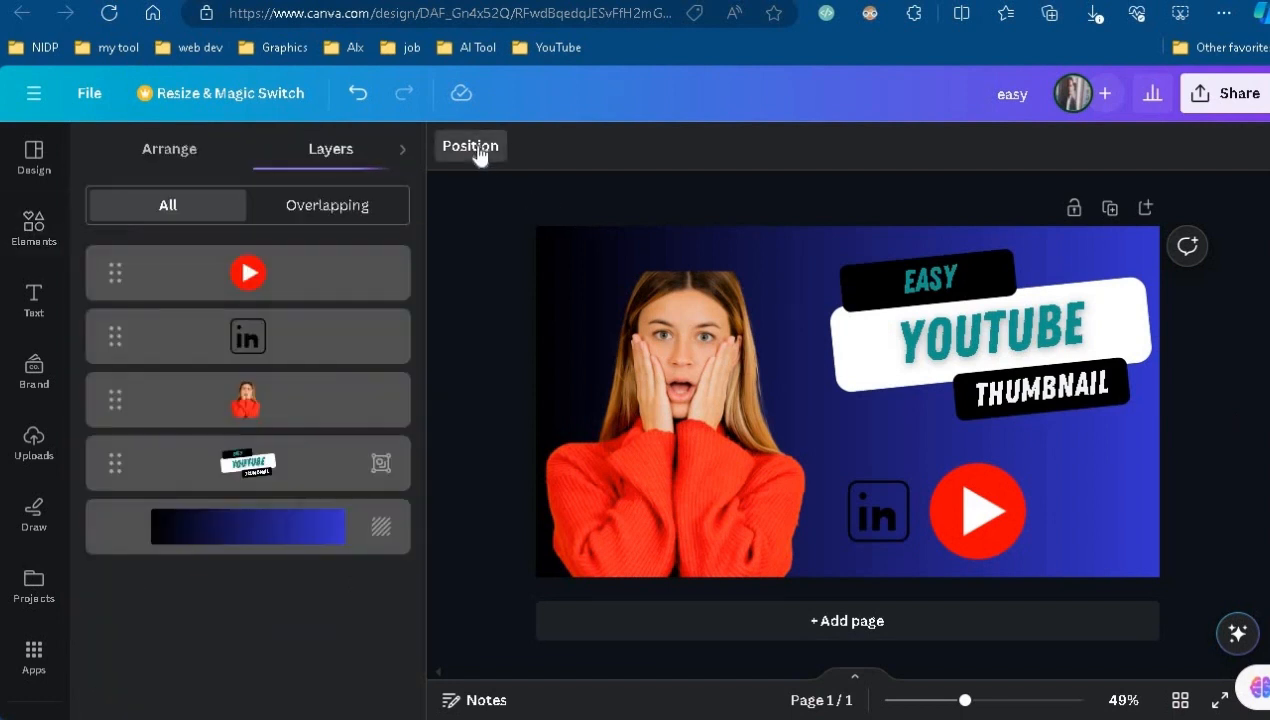
pyautogui.moveTo(334, 278); pyautogui.dragTo(326, 434)
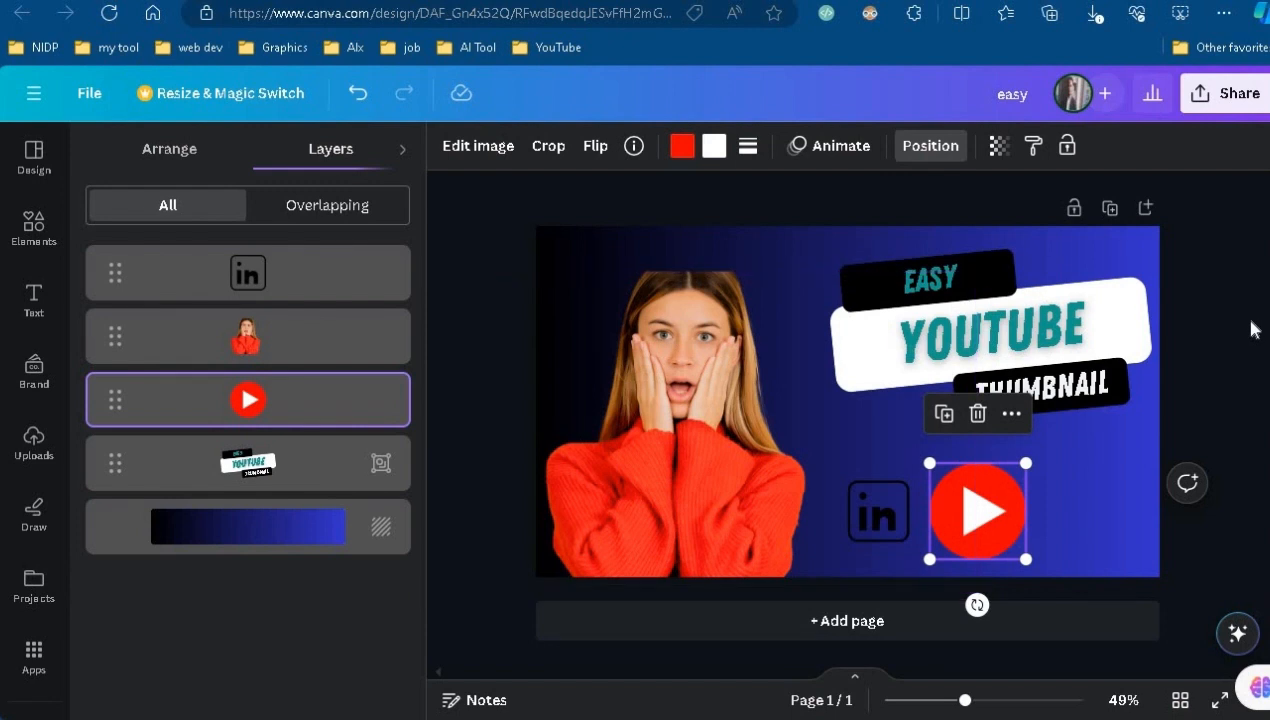
pyautogui.press('Escape')
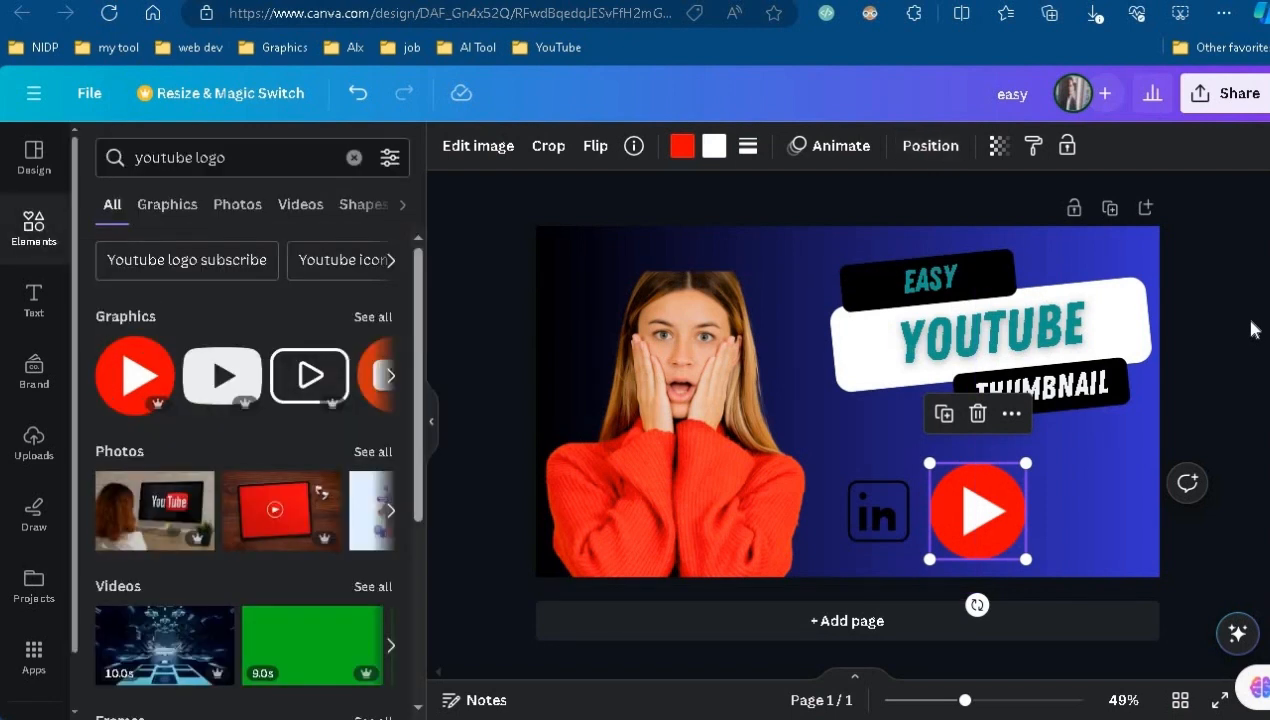
# Step: Add the photo of a woman facing a monitor with the YouTube logo and set it as the page background
pyautogui.click(140, 514)
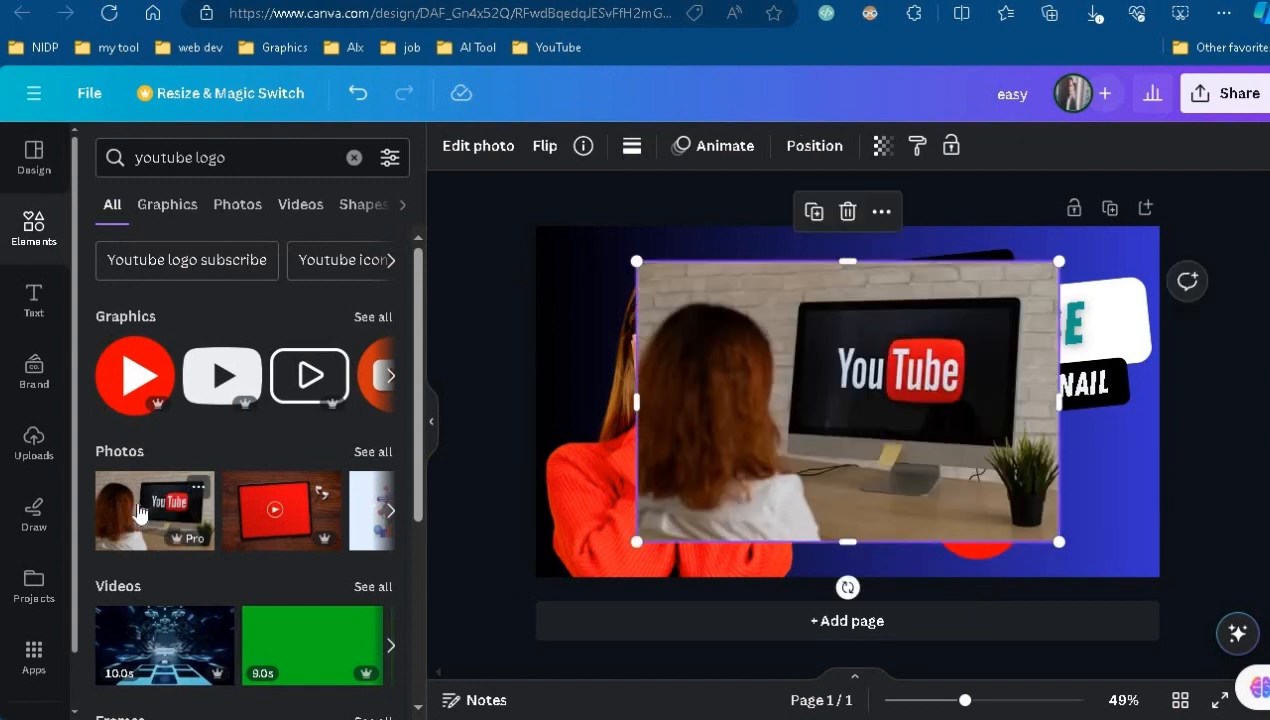
pyautogui.rightClick(816, 310)
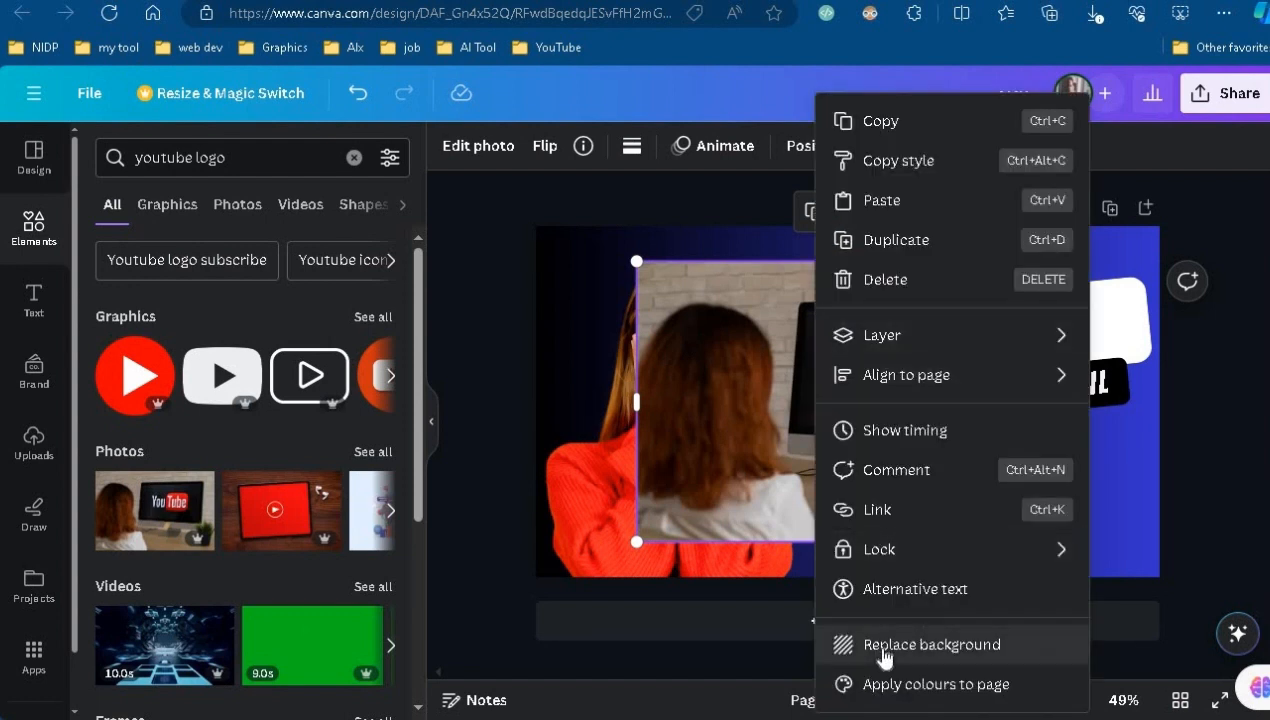
pyautogui.click(963, 648)
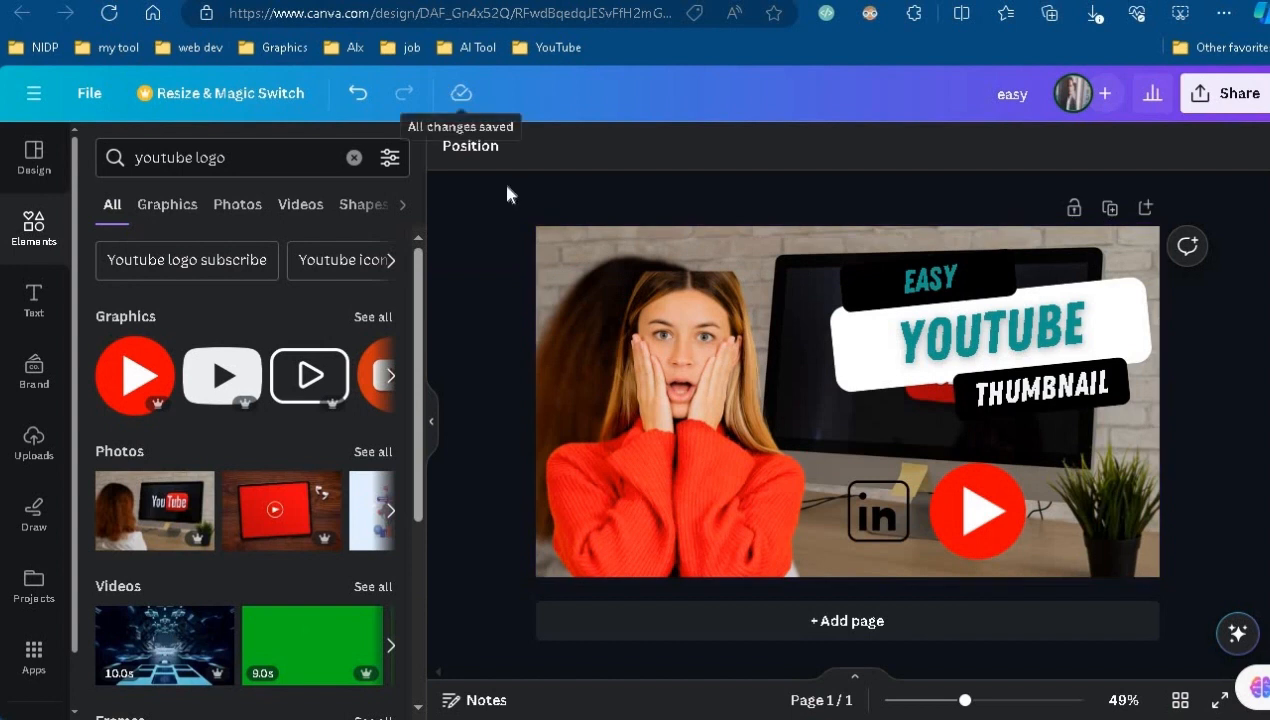
# Step: Delete the YouTube monitor photo from the page background
pyautogui.click(482, 155)
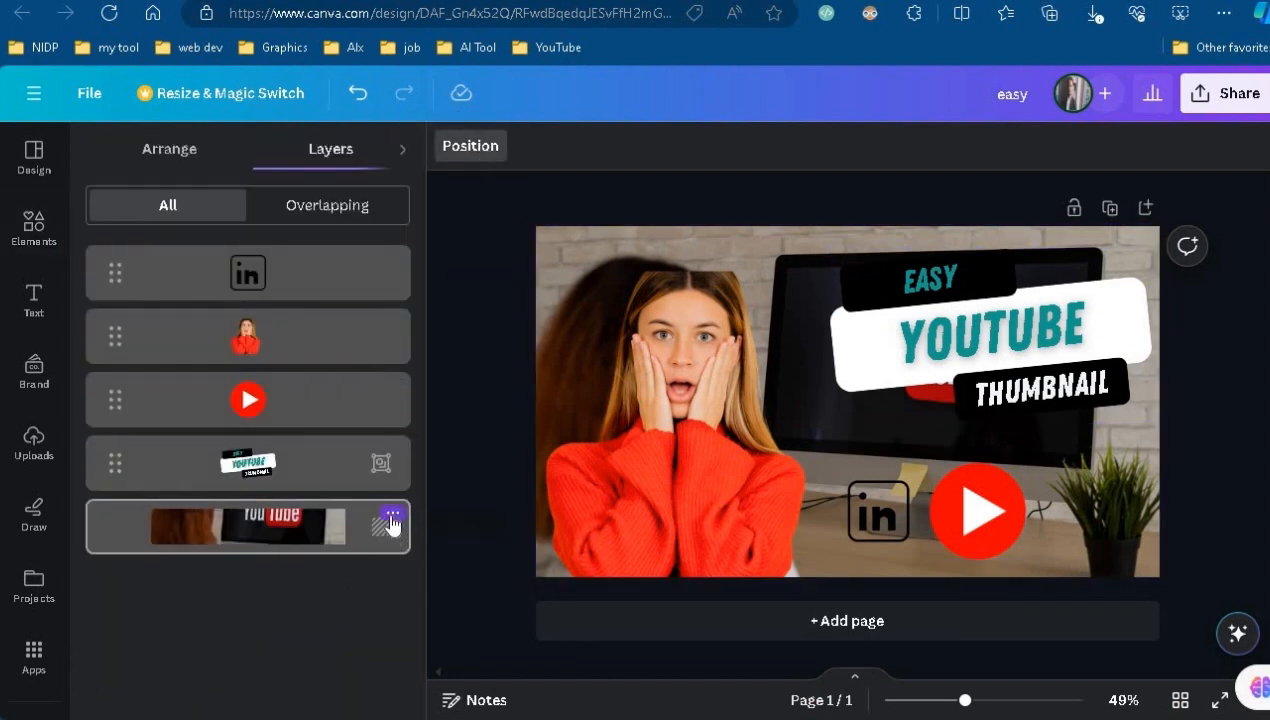
pyautogui.click(392, 516)
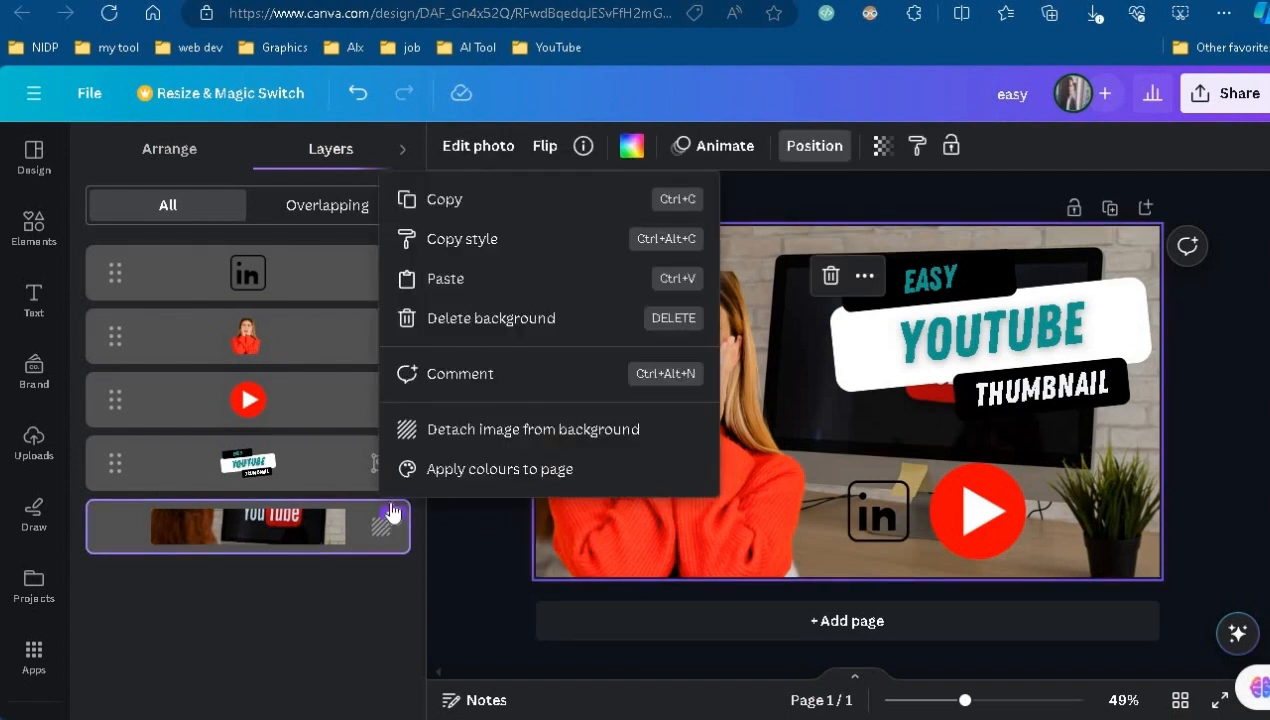
pyautogui.click(450, 320)
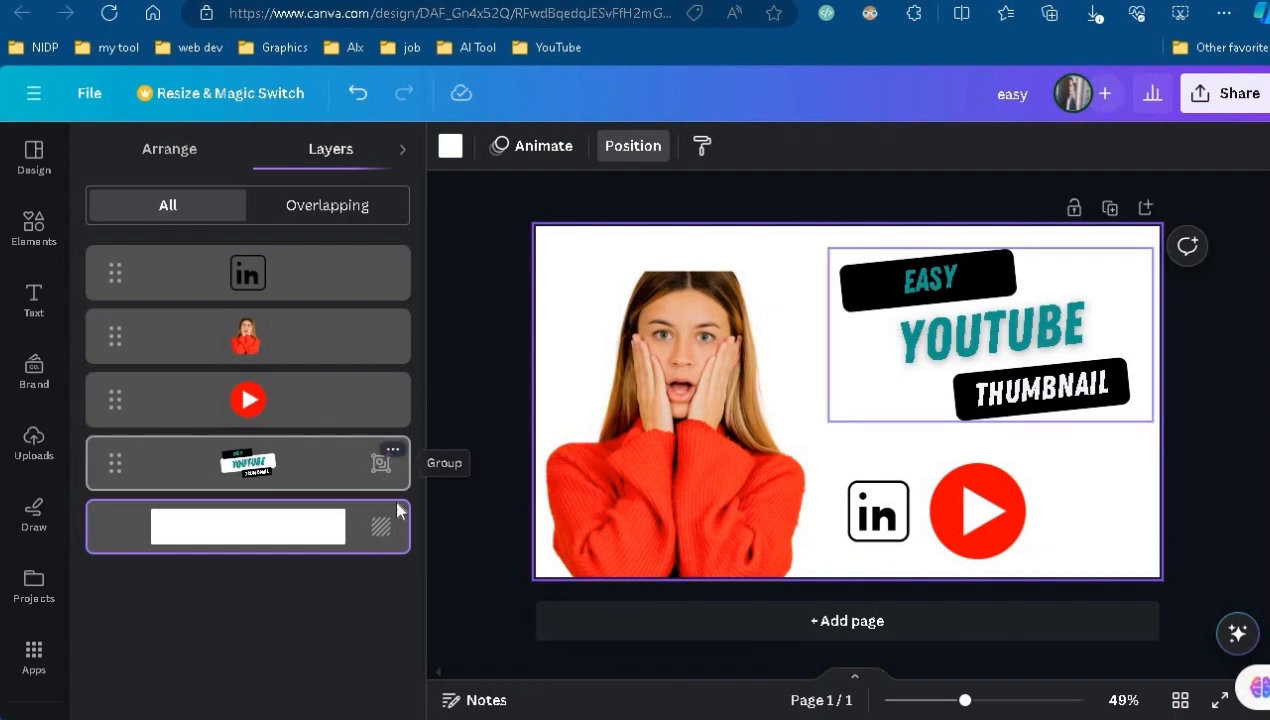
# Step: Fill the page background with the default black-to-gold gradient
pyautogui.click(450, 148)
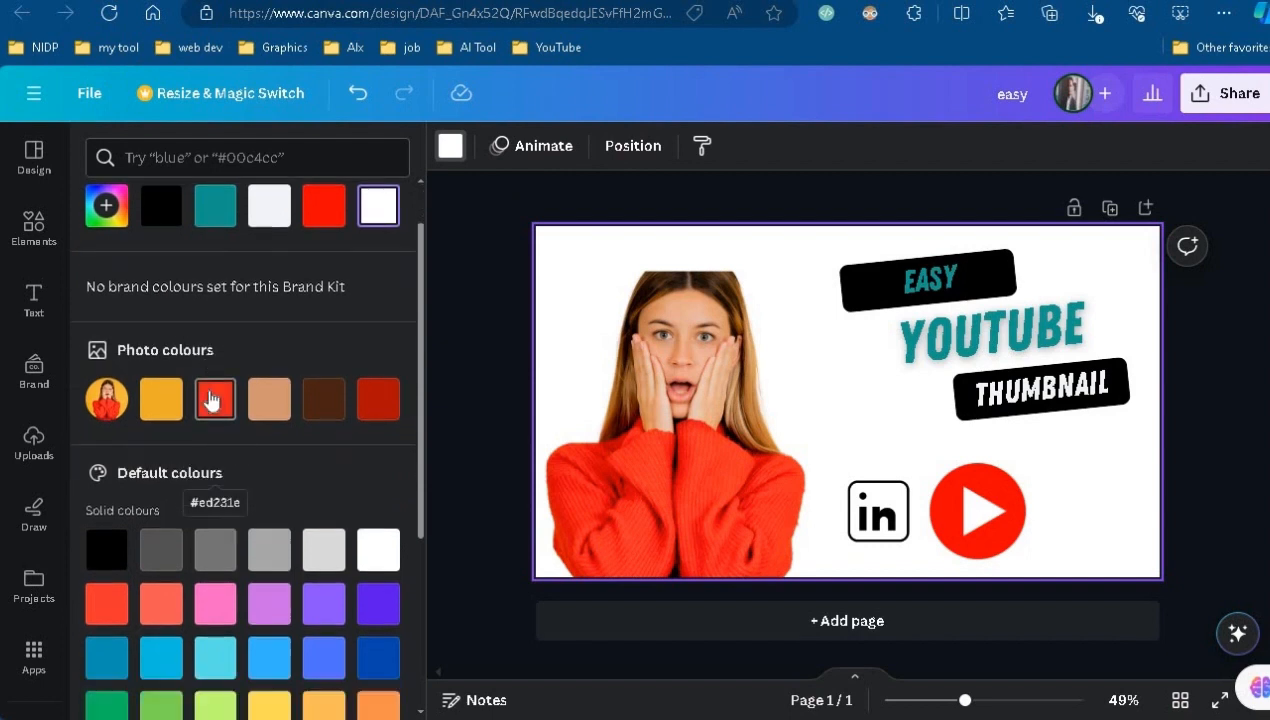
pyautogui.scroll(-5, 210, 400)
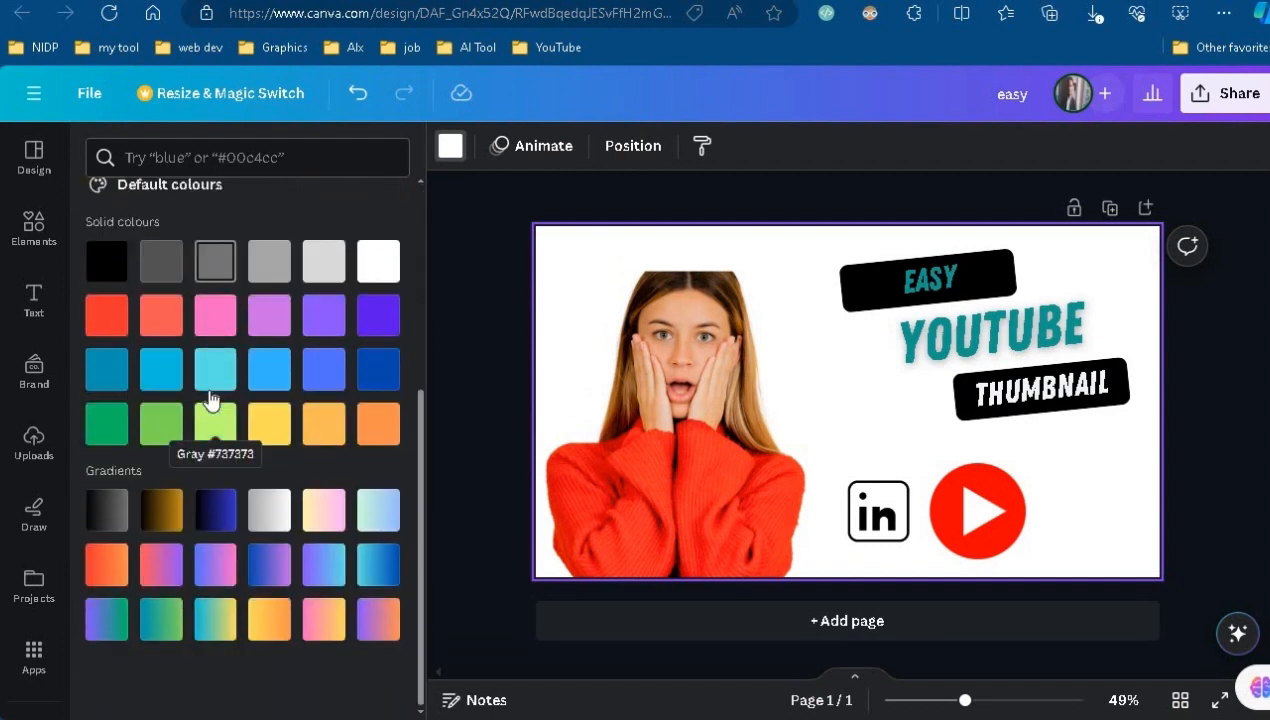
pyautogui.click(218, 513)
pyautogui.click(169, 510)
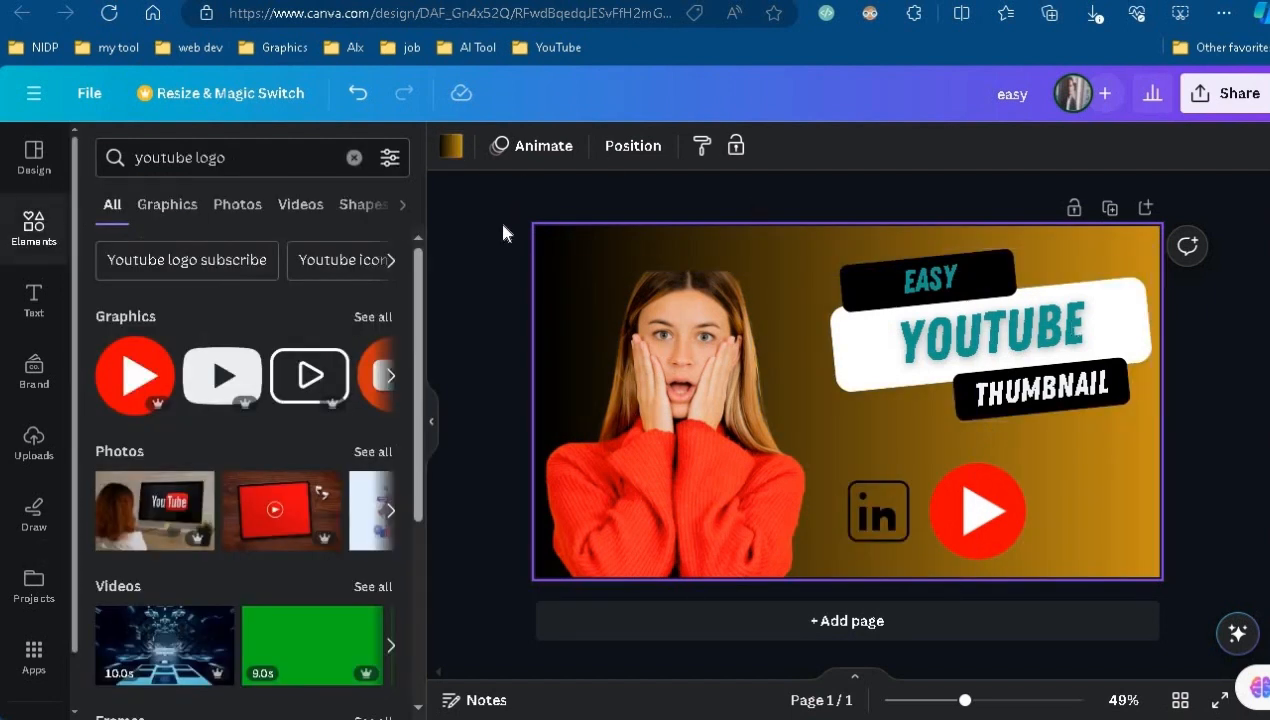
pyautogui.click(503, 233)
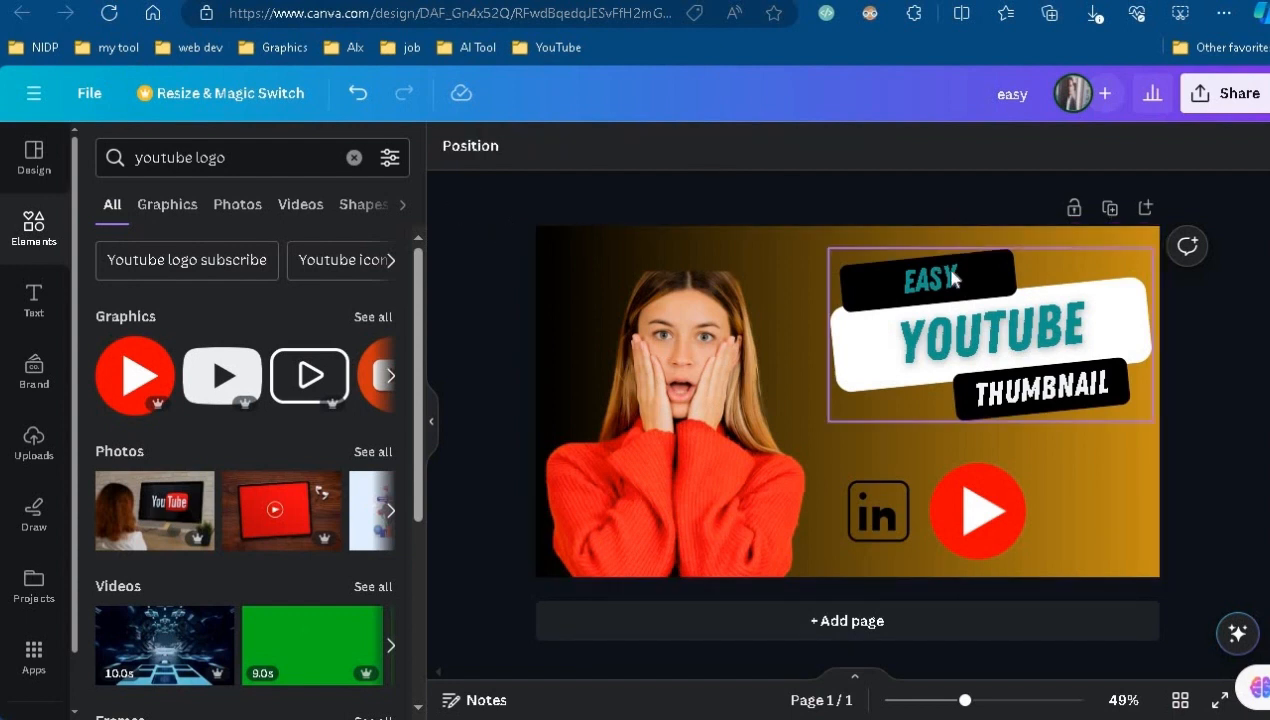
# Step: Change the font of the word YOUTUBE in the title to Riotic
pyautogui.click(990, 352)
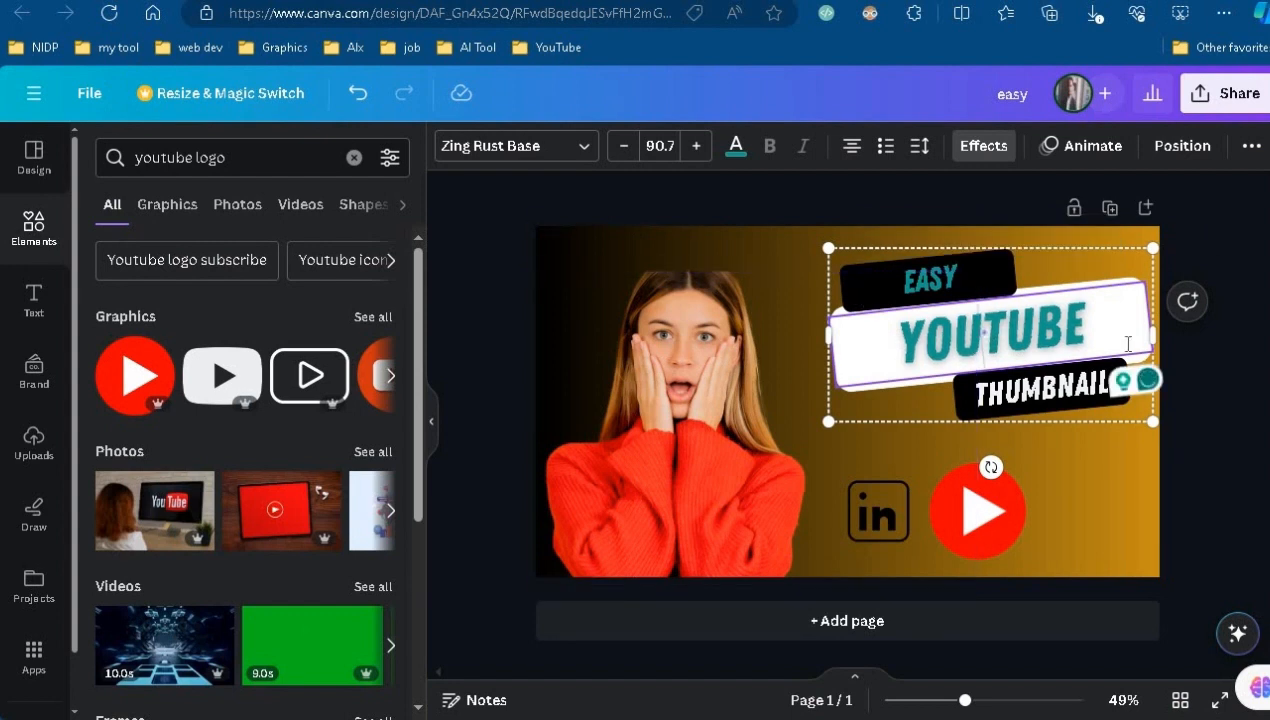
pyautogui.click(586, 148)
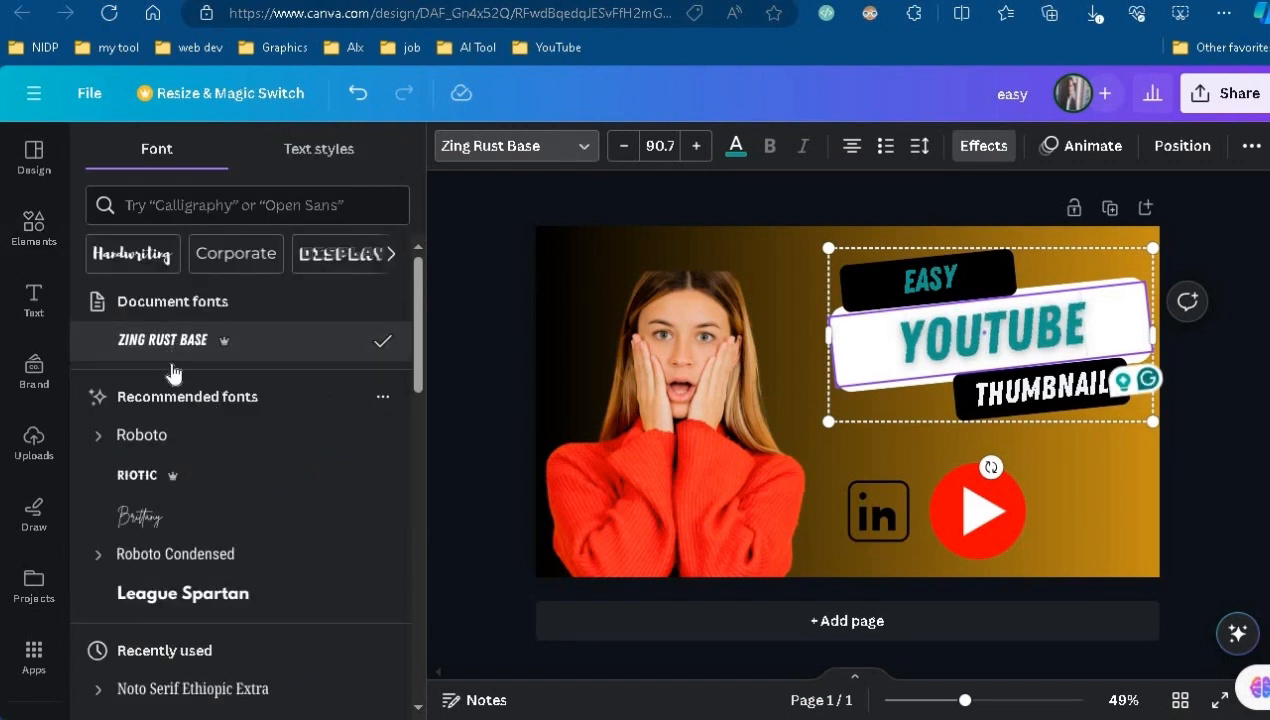
pyautogui.click(147, 480)
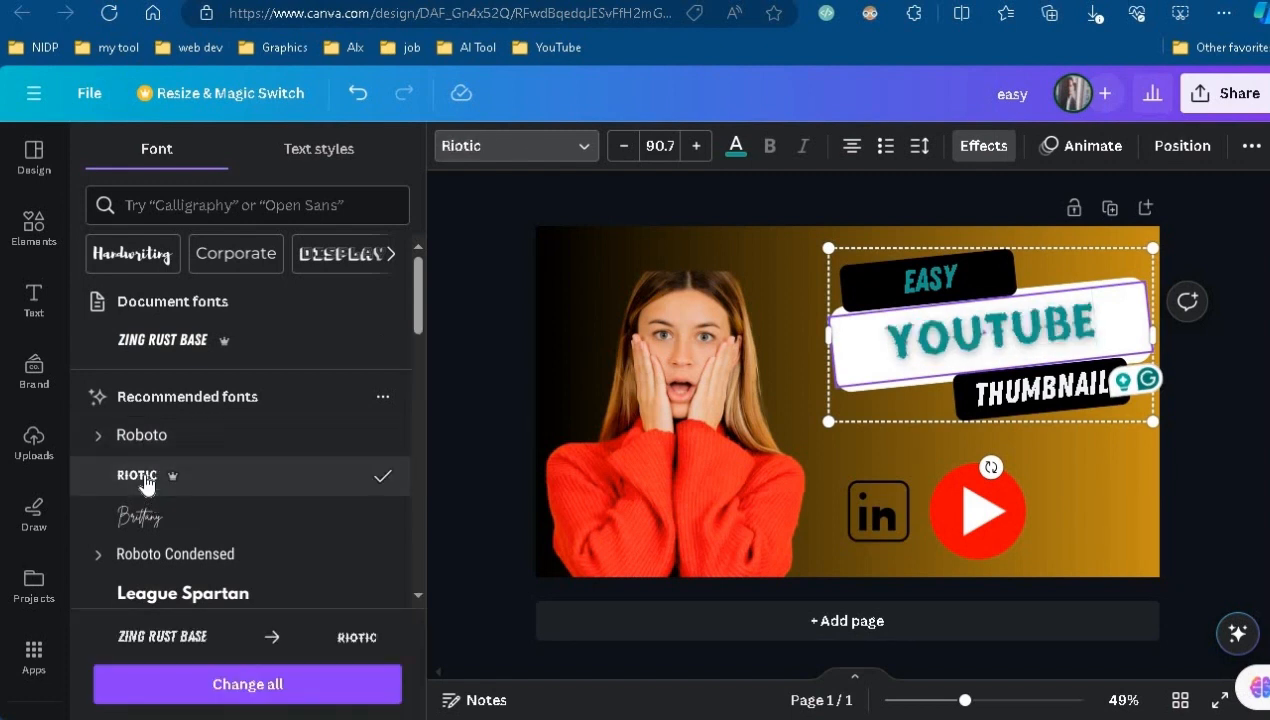
pyautogui.scroll(-3, 288, 600)
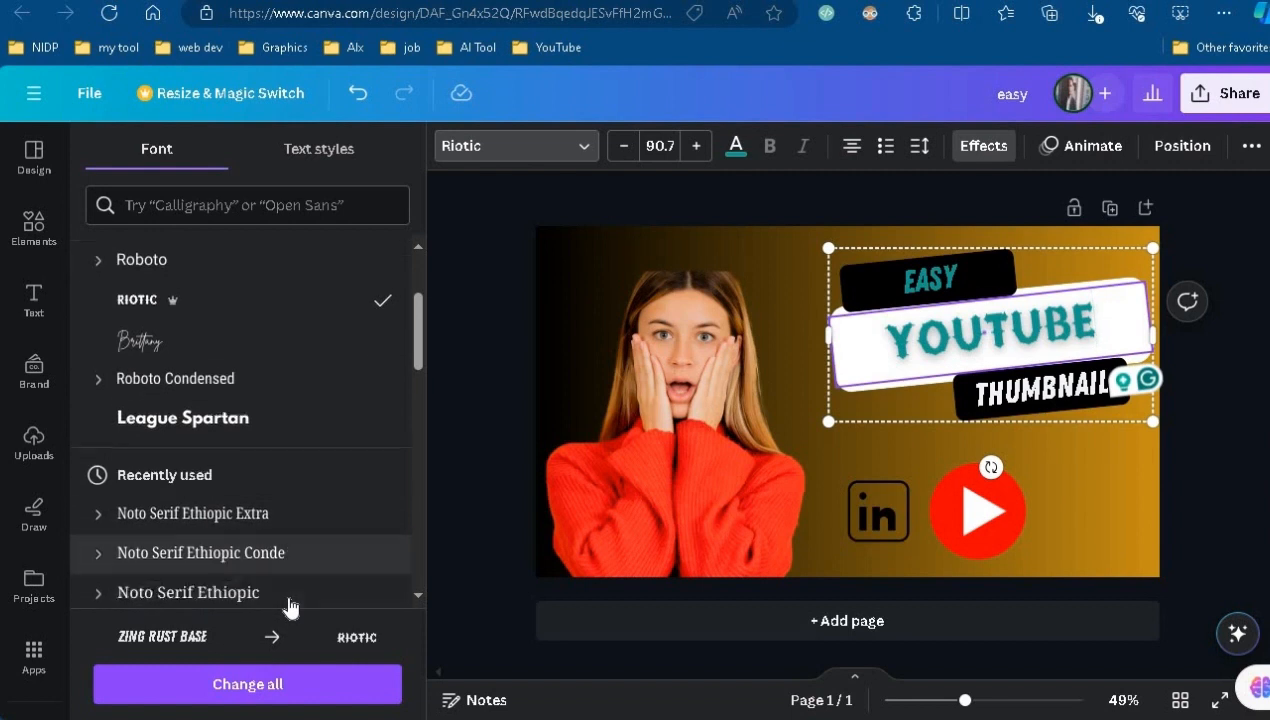
# Step: Change the font of the word YOUTUBE in the title to Noto Serif Ethiopic Extra
pyautogui.scroll(-1, 288, 600)
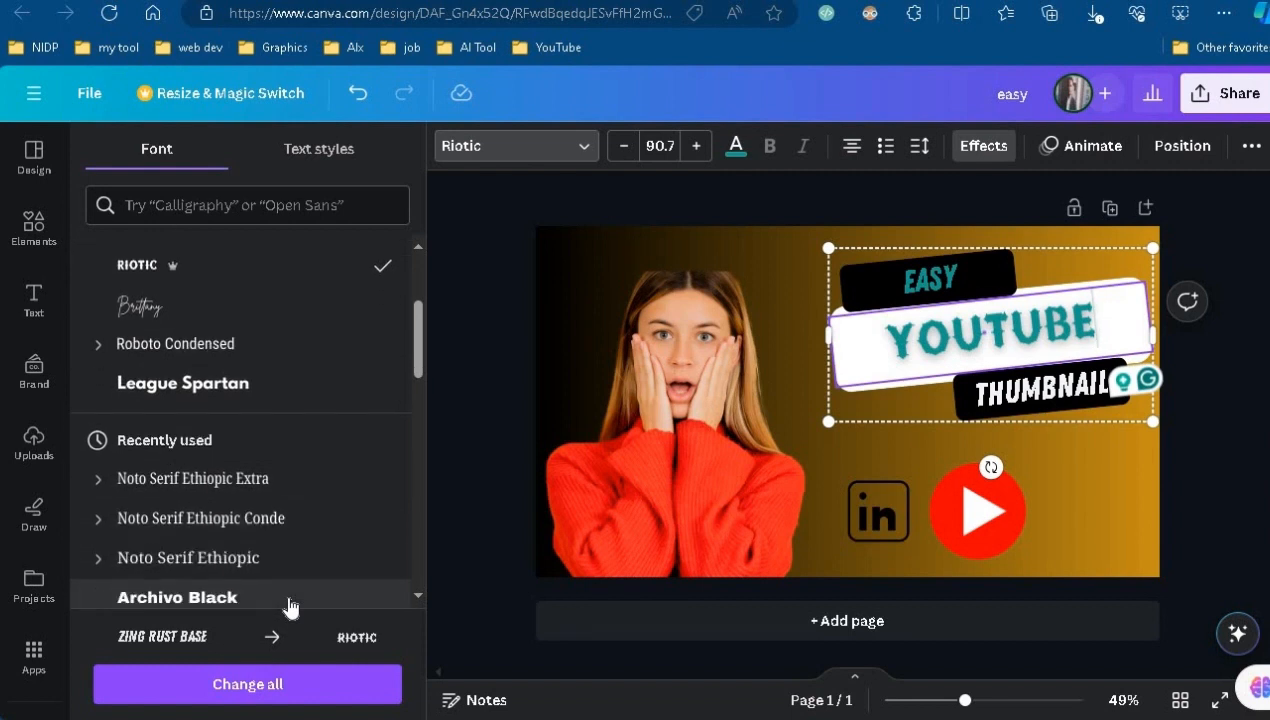
pyautogui.click(270, 505)
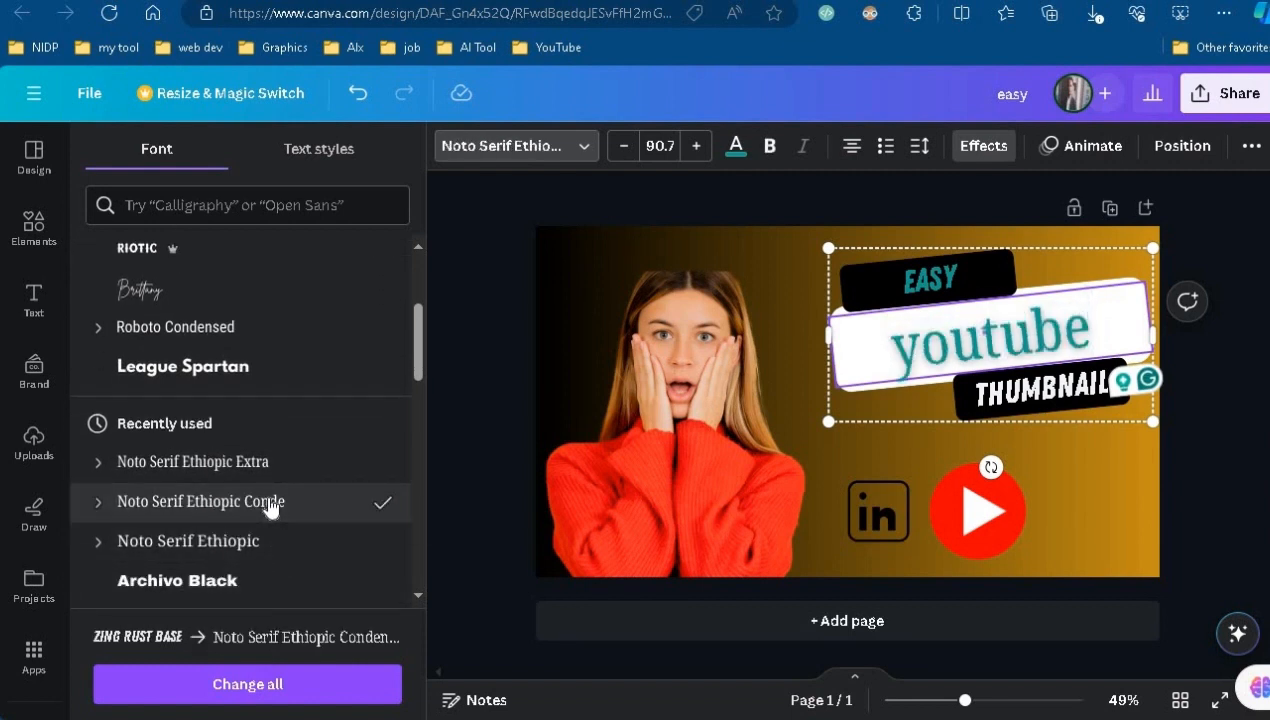
pyautogui.click(248, 465)
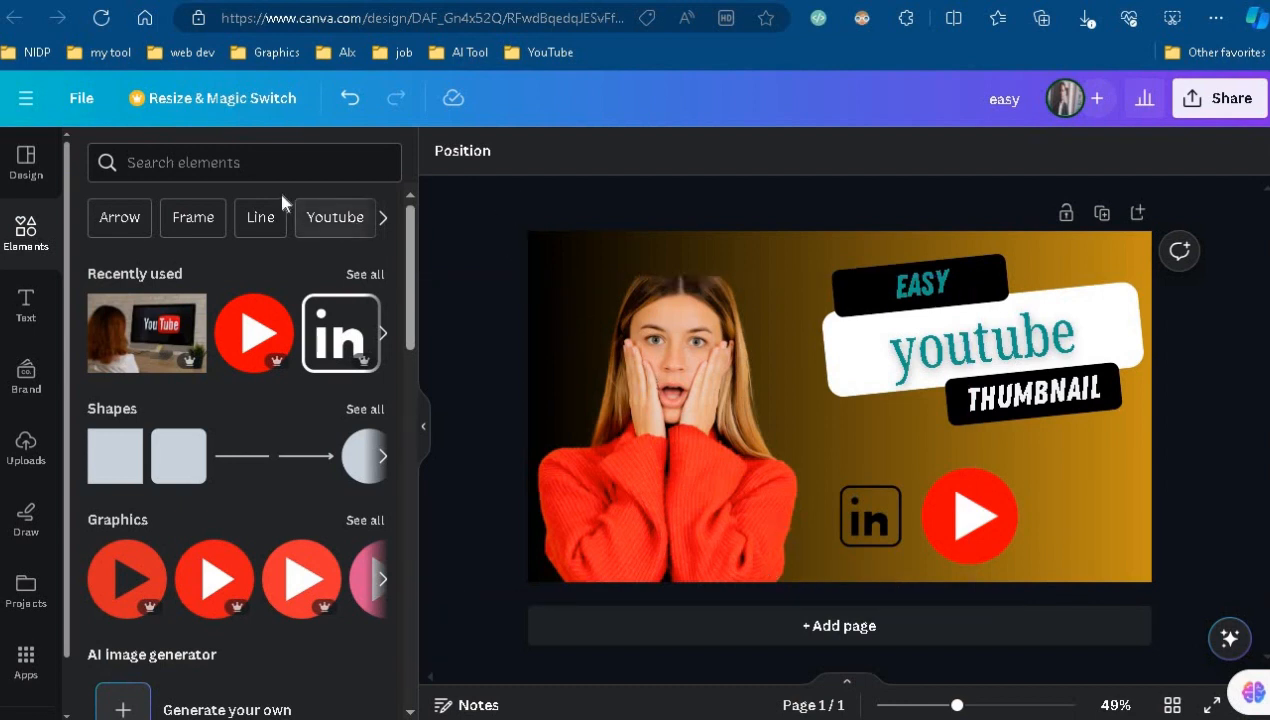
# Step: Search the elements library for shadow and browse the resulting graphics, photos and videos
pyautogui.click(268, 165)
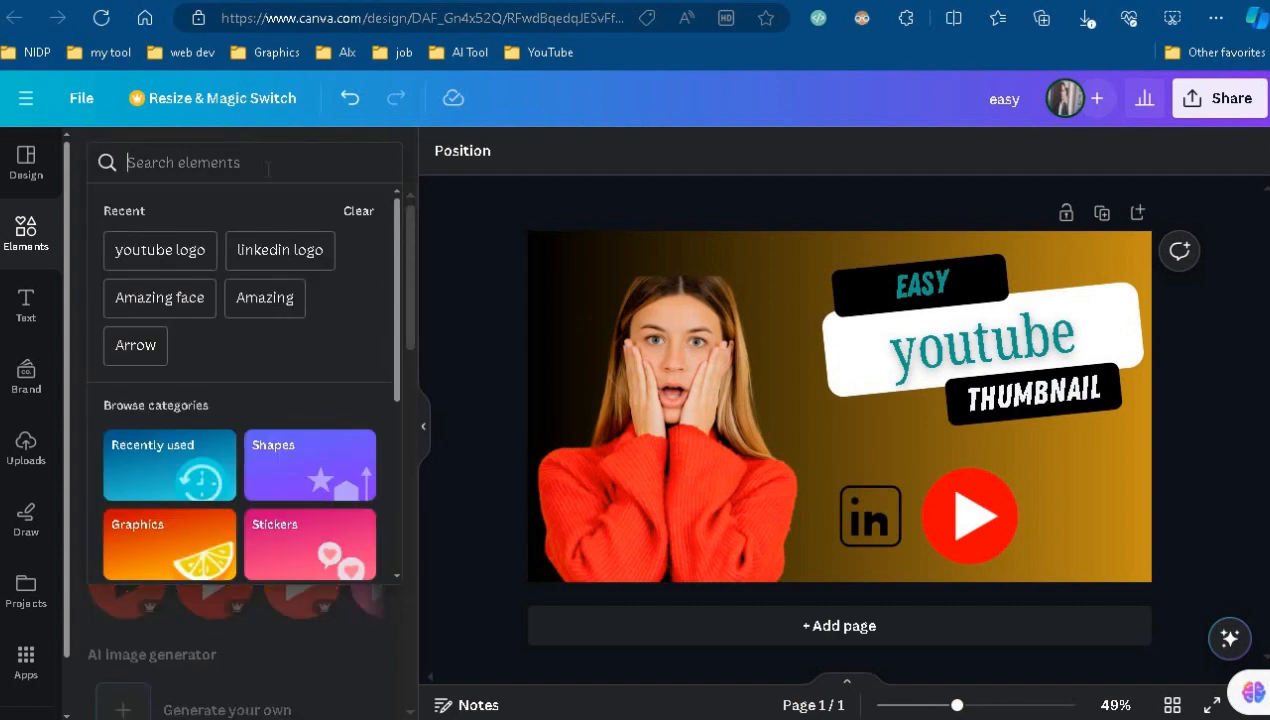
pyautogui.click(30, 242)
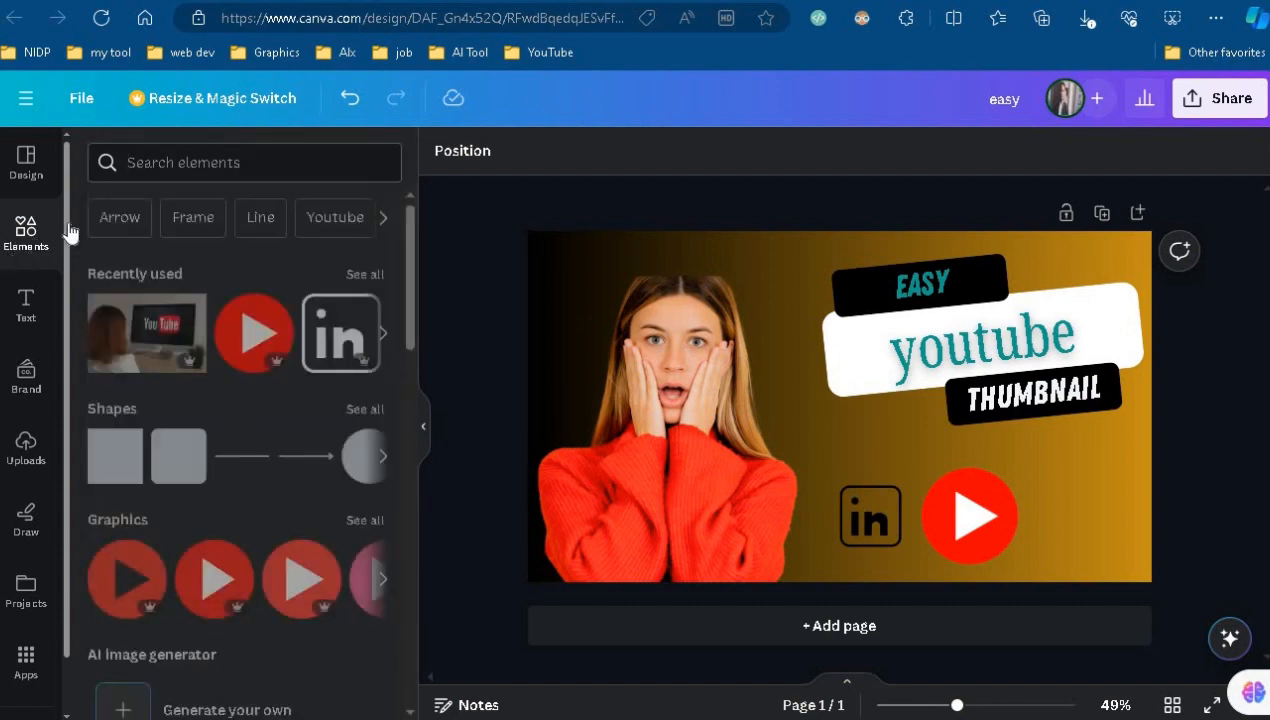
pyautogui.click(196, 172)
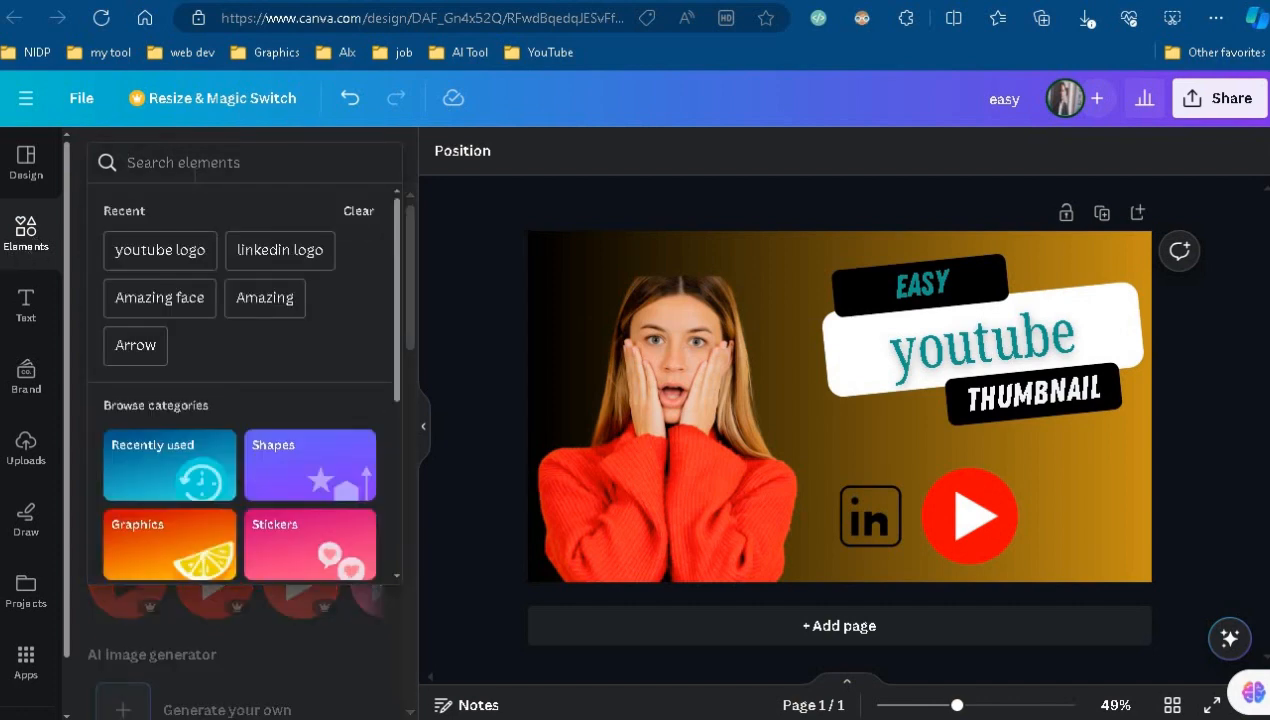
pyautogui.write('sha')
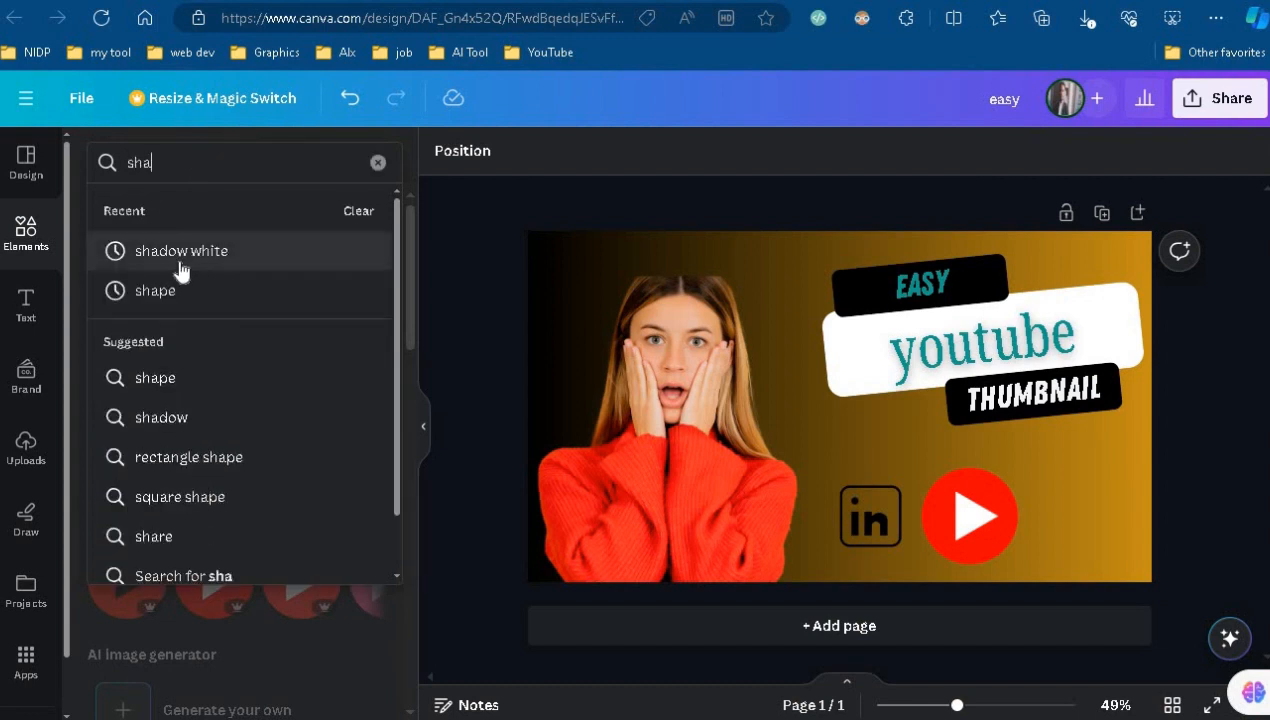
pyautogui.click(174, 418)
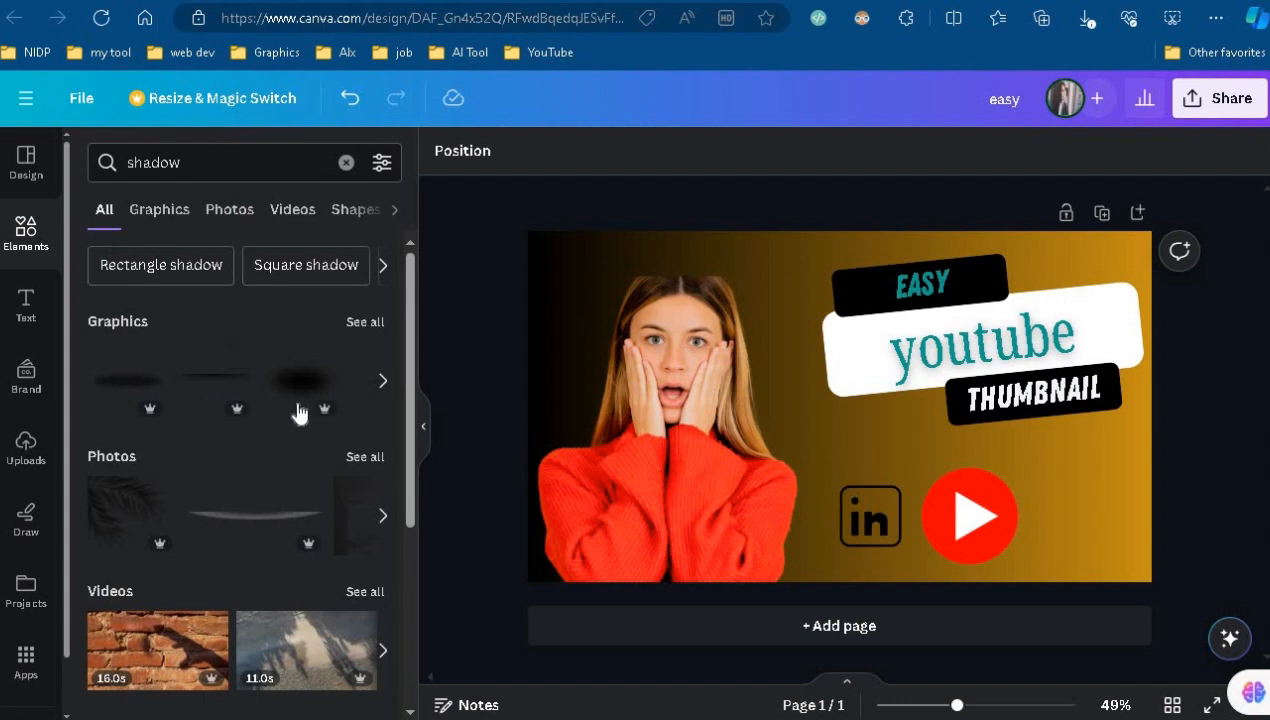
pyautogui.scroll(-3, 245, 447)
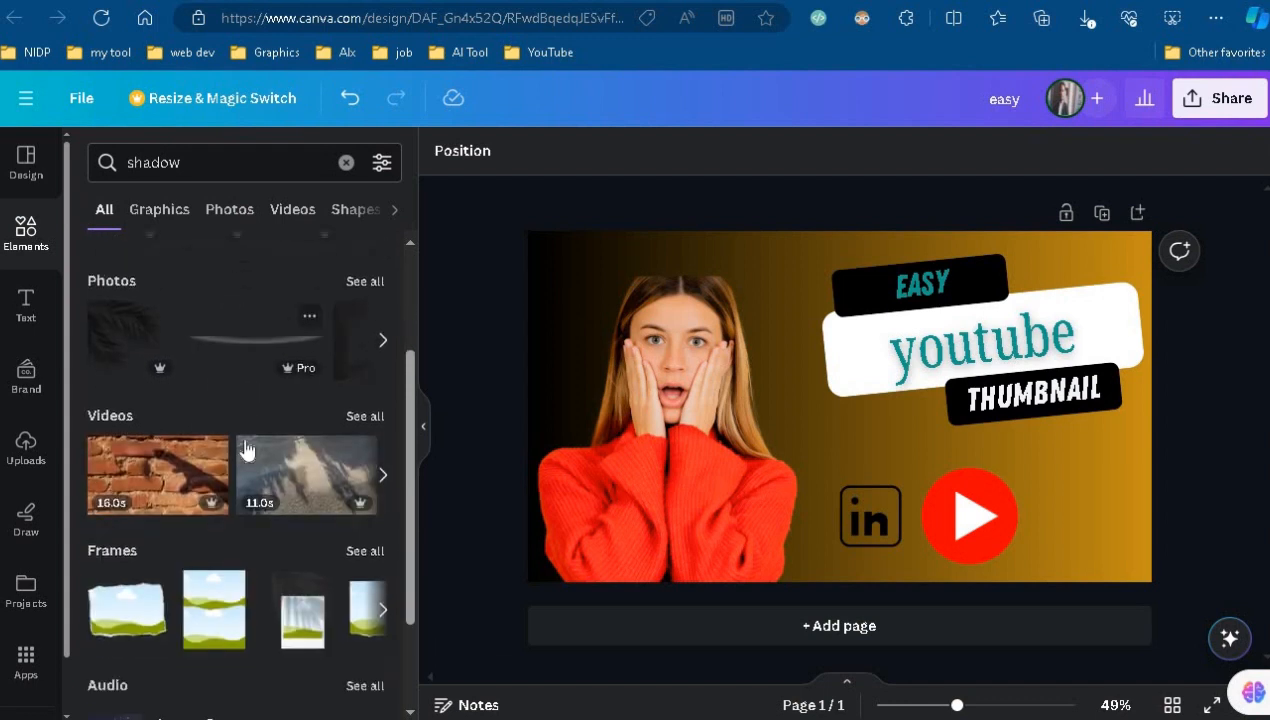
pyautogui.scroll(3, 245, 447)
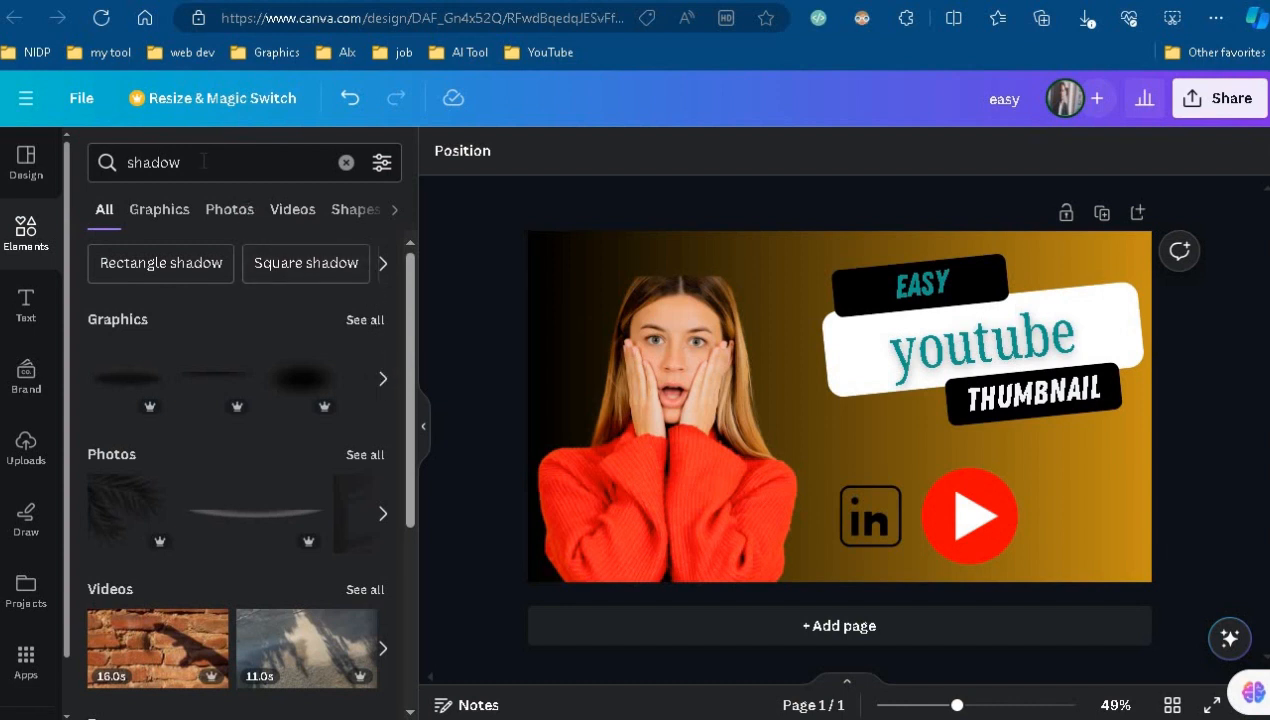
# Step: Search the elements for shadow white and add the rectangular white fade graphic to the page
pyautogui.click(203, 162)
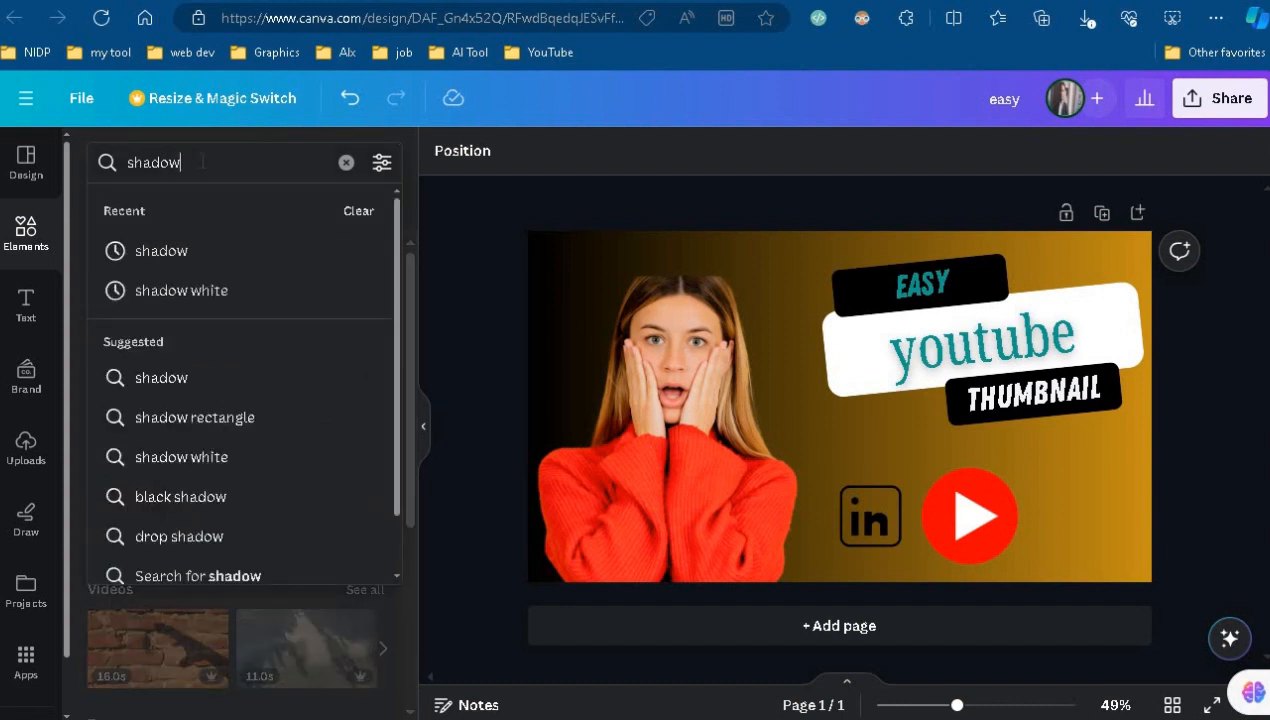
pyautogui.click(170, 294)
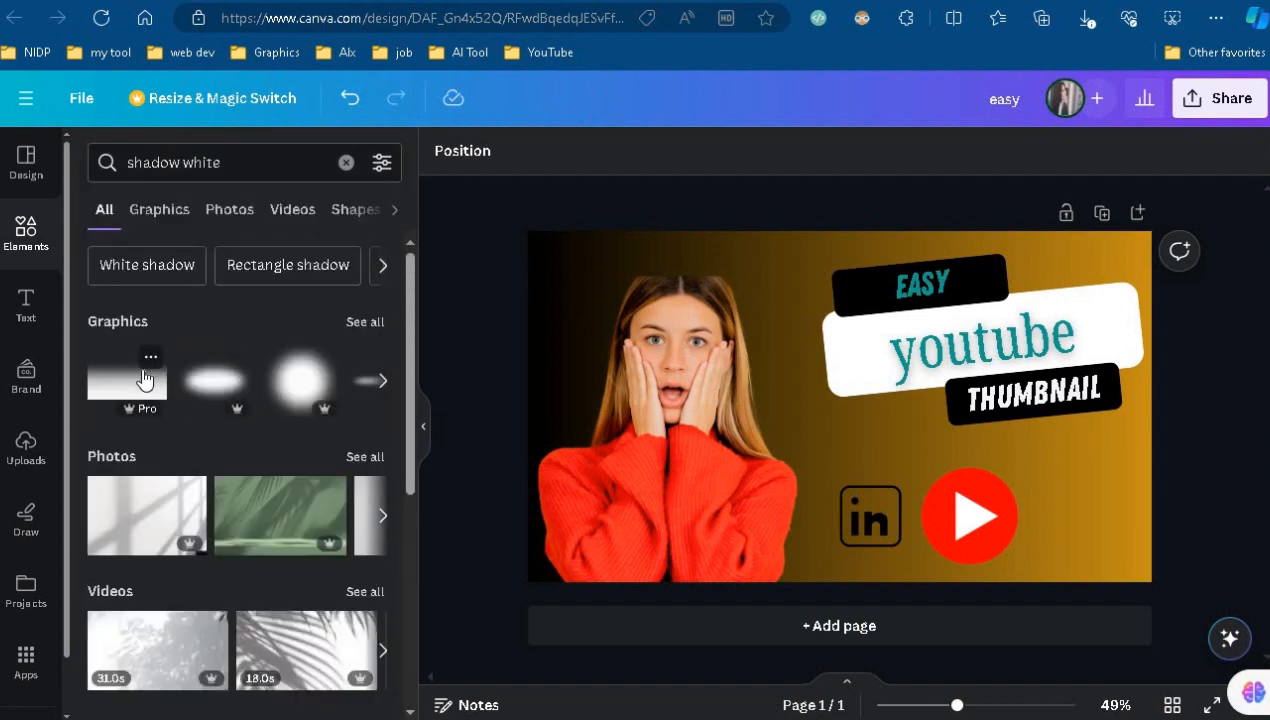
pyautogui.click(145, 380)
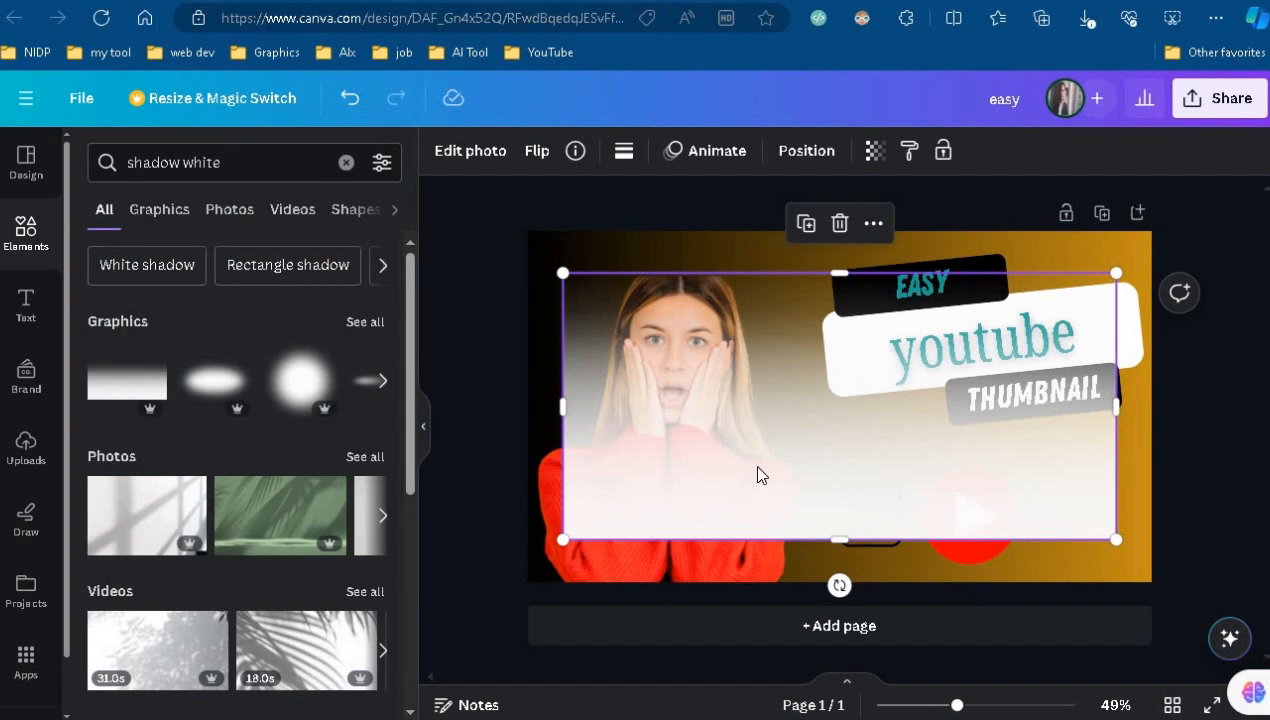
# Step: Stretch the white fade to the full page width and position it over the lower part of the thumbnail
pyautogui.moveTo(757, 472); pyautogui.dragTo(751, 539)
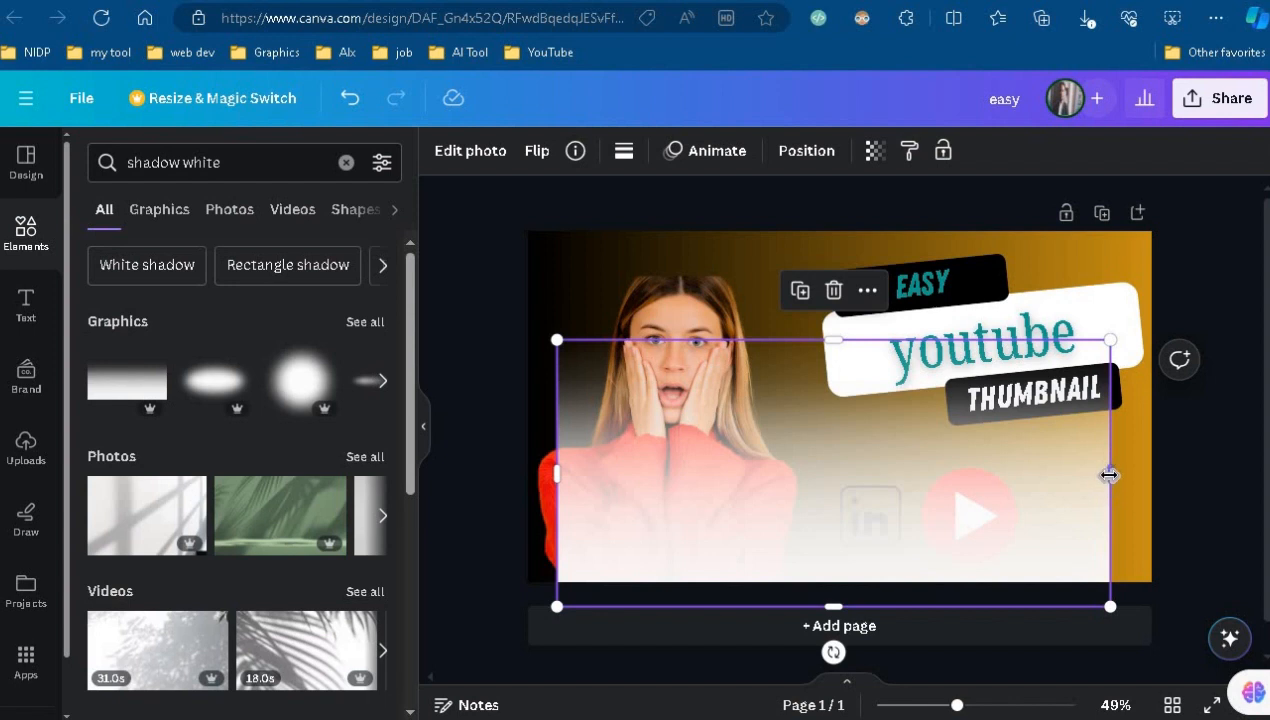
pyautogui.moveTo(1109, 475); pyautogui.dragTo(1152, 483)
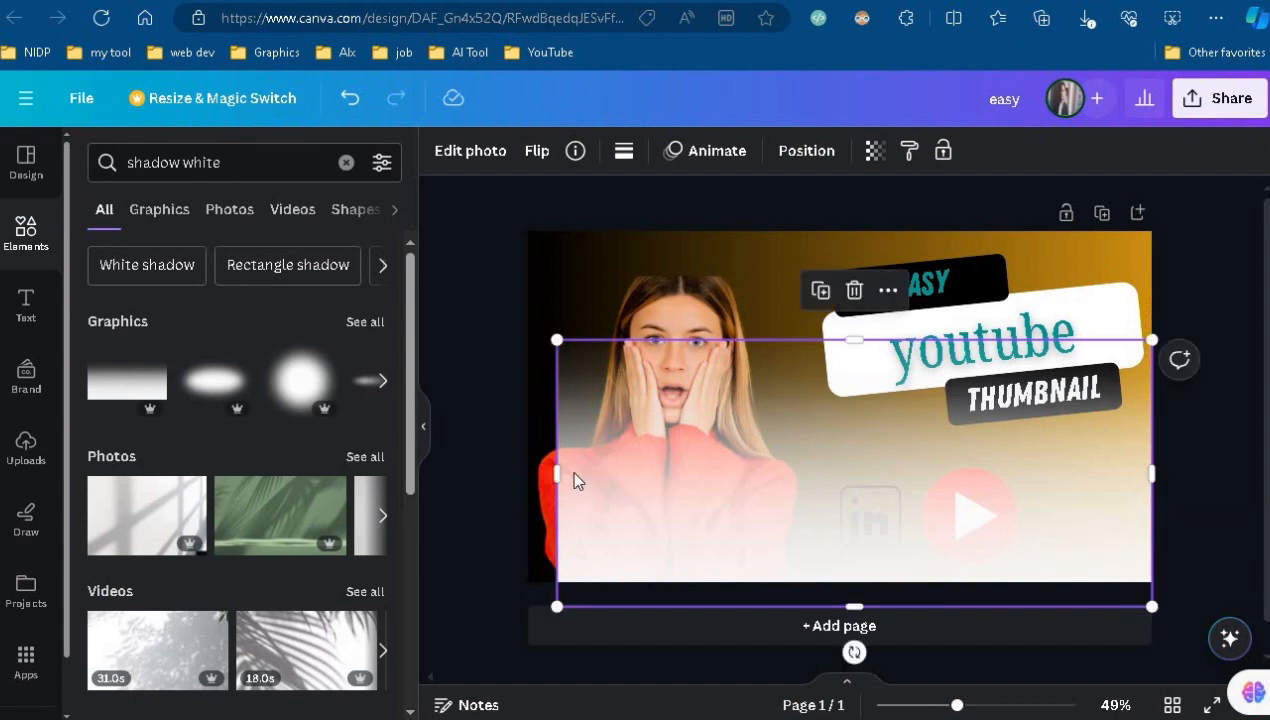
pyautogui.moveTo(548, 474); pyautogui.dragTo(531, 483)
pyautogui.moveTo(720, 485); pyautogui.dragTo(722, 510)
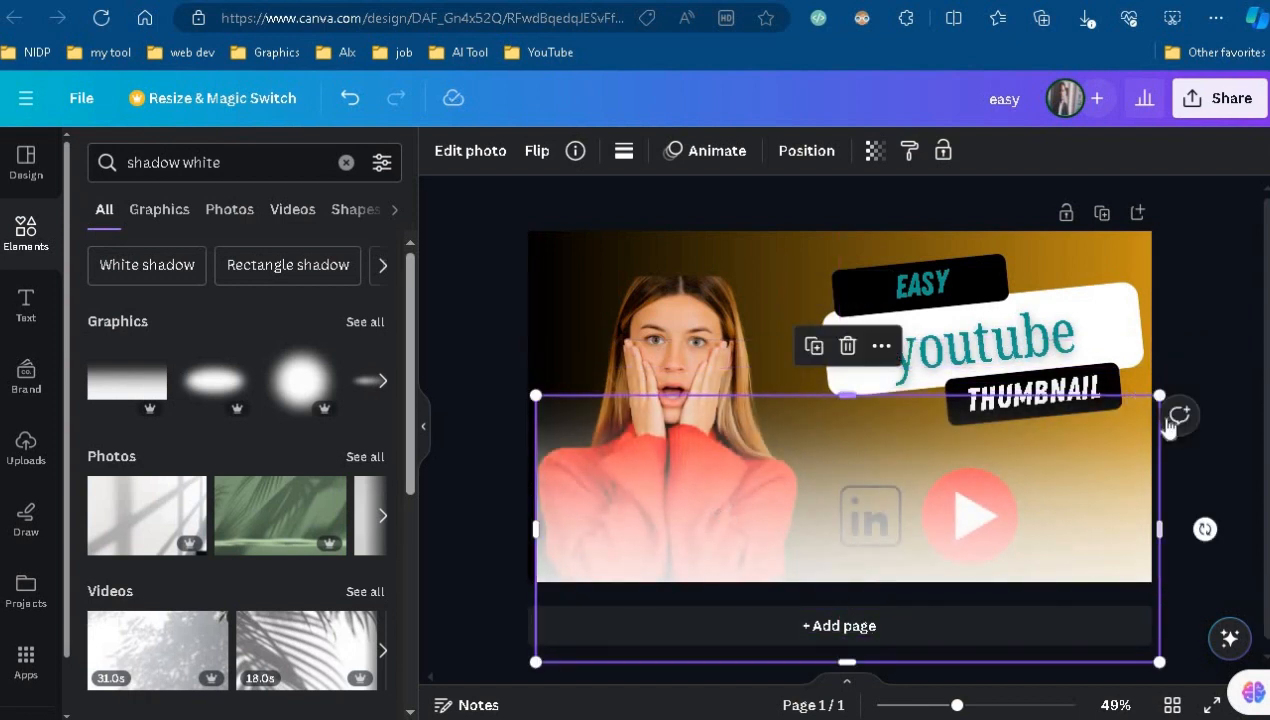
pyautogui.click(1230, 420)
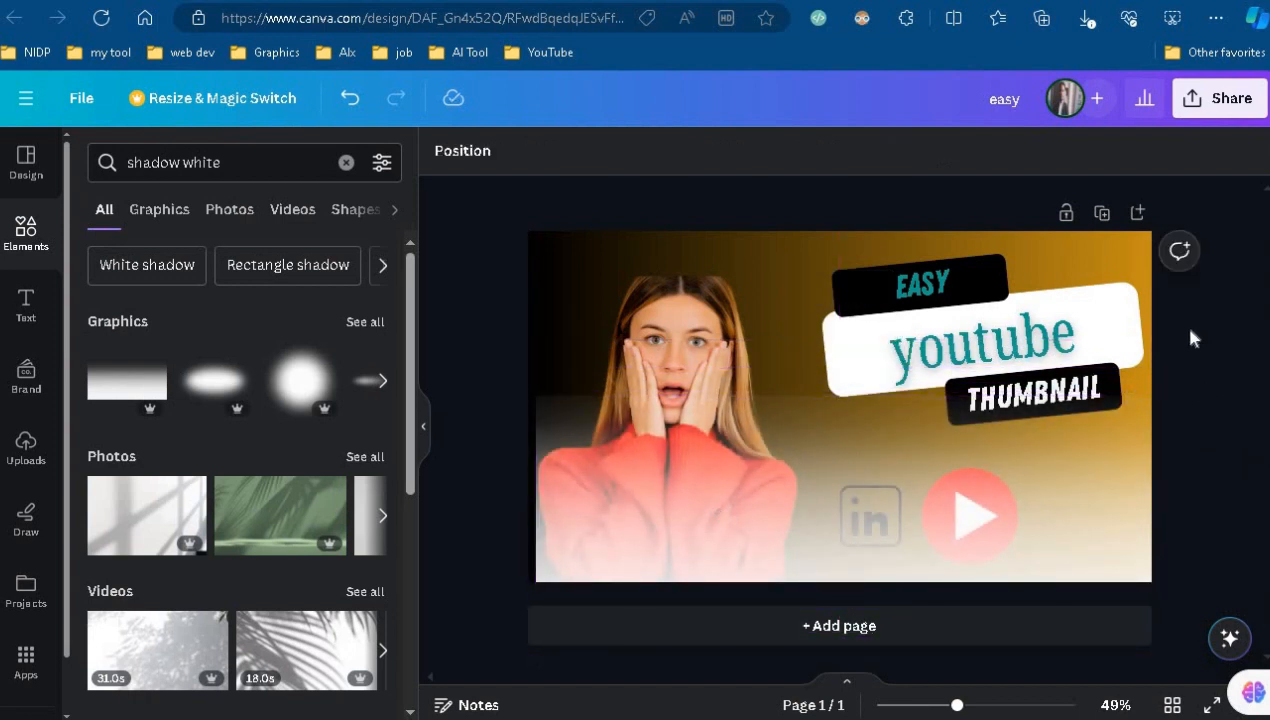
pyautogui.click(1102, 533)
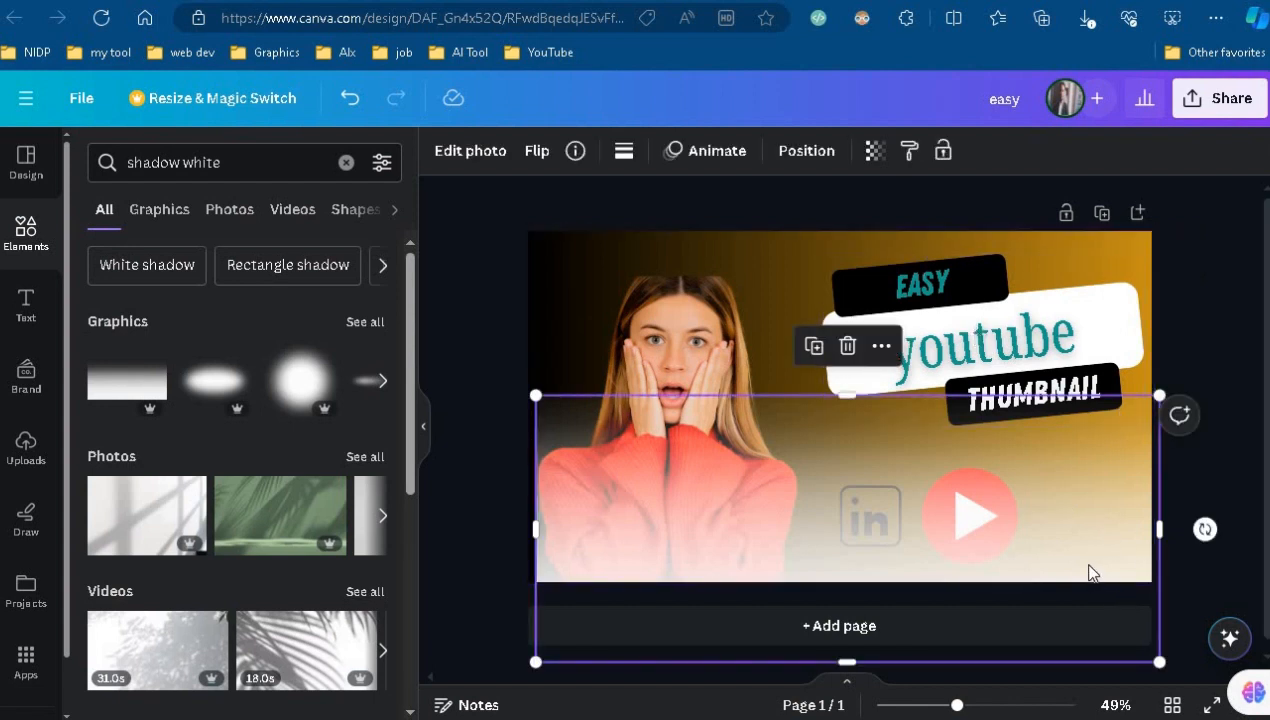
pyautogui.moveTo(1092, 572); pyautogui.dragTo(1082, 498)
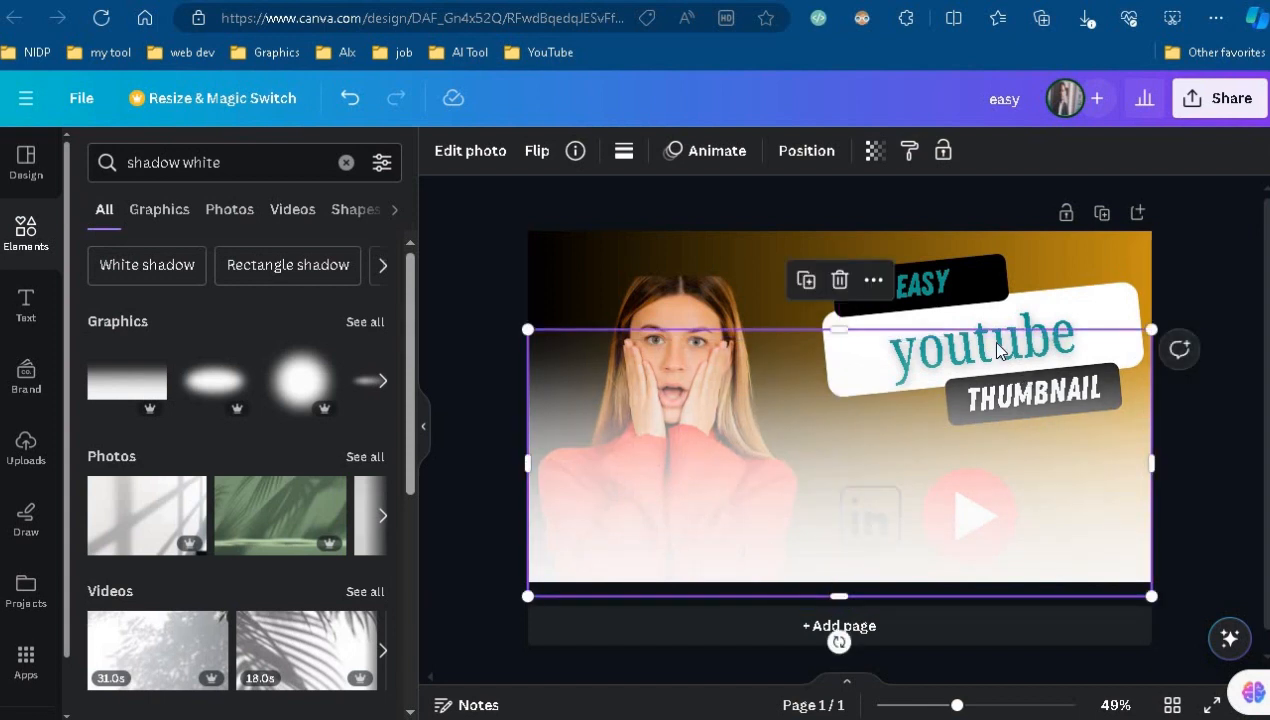
# Step: Set the white fade's transparency to 66 and deselect it
pyautogui.click(876, 152)
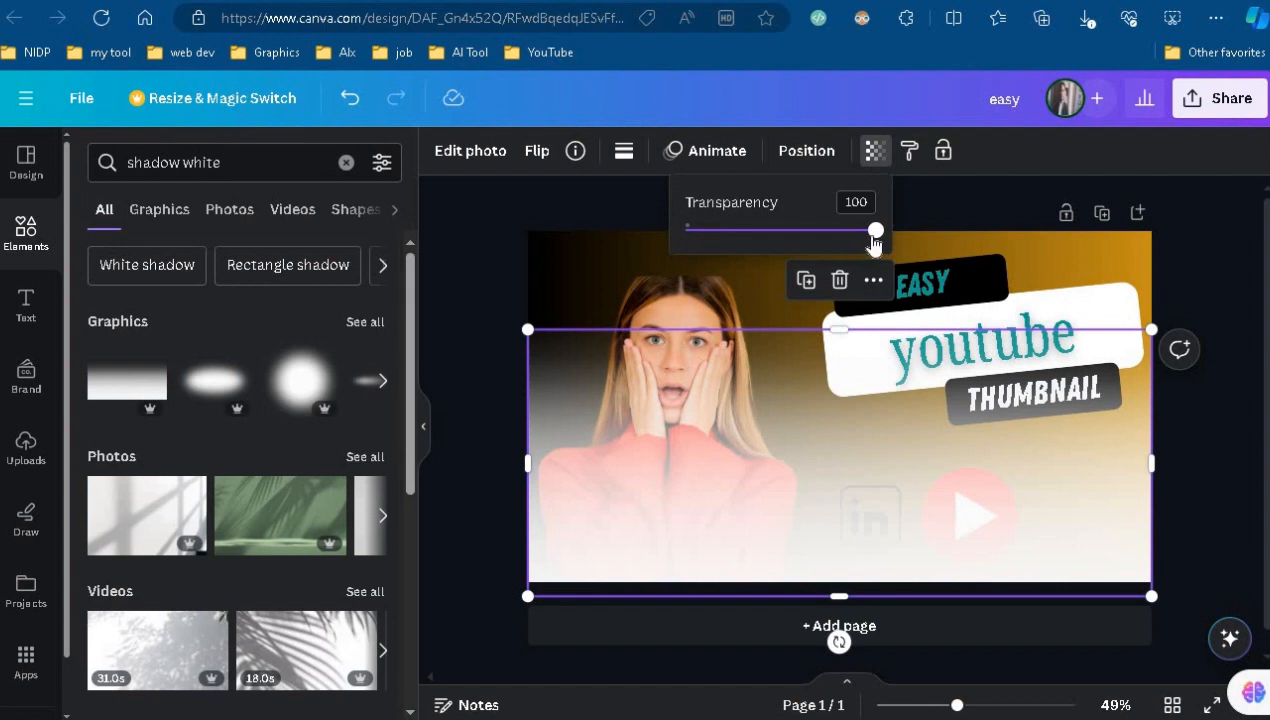
pyautogui.moveTo(872, 232); pyautogui.dragTo(813, 242)
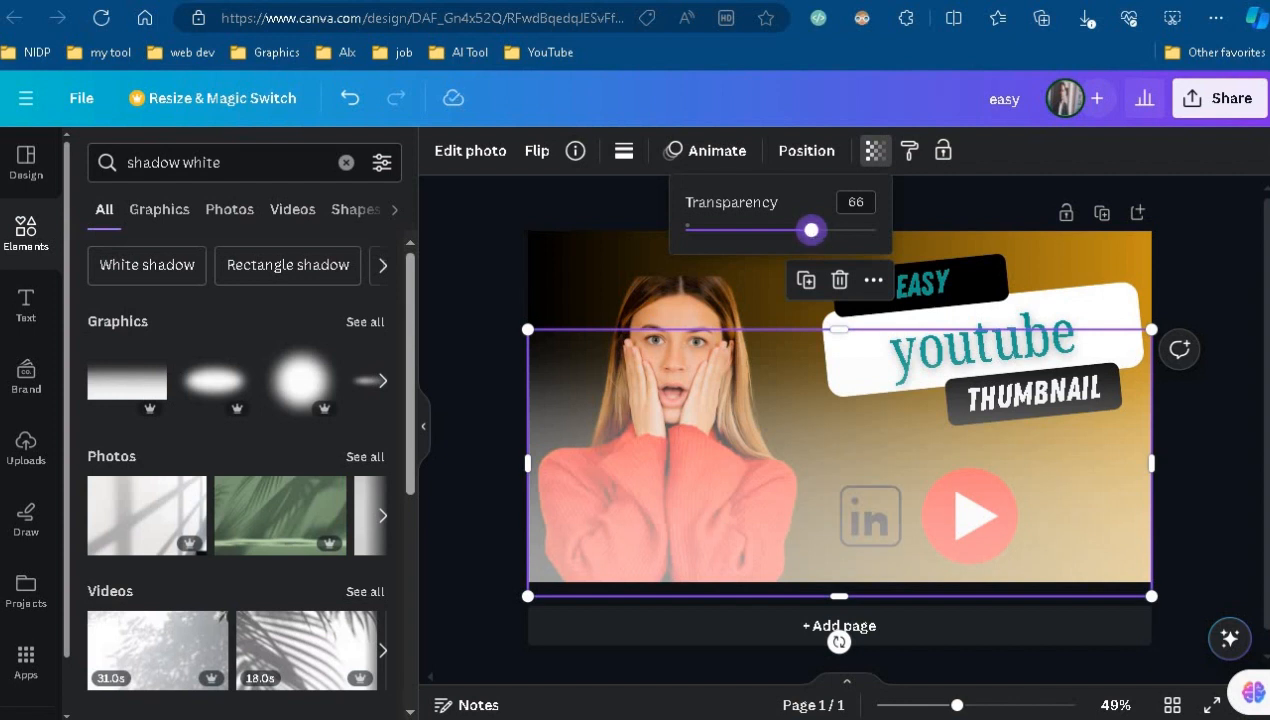
pyautogui.click(1235, 290)
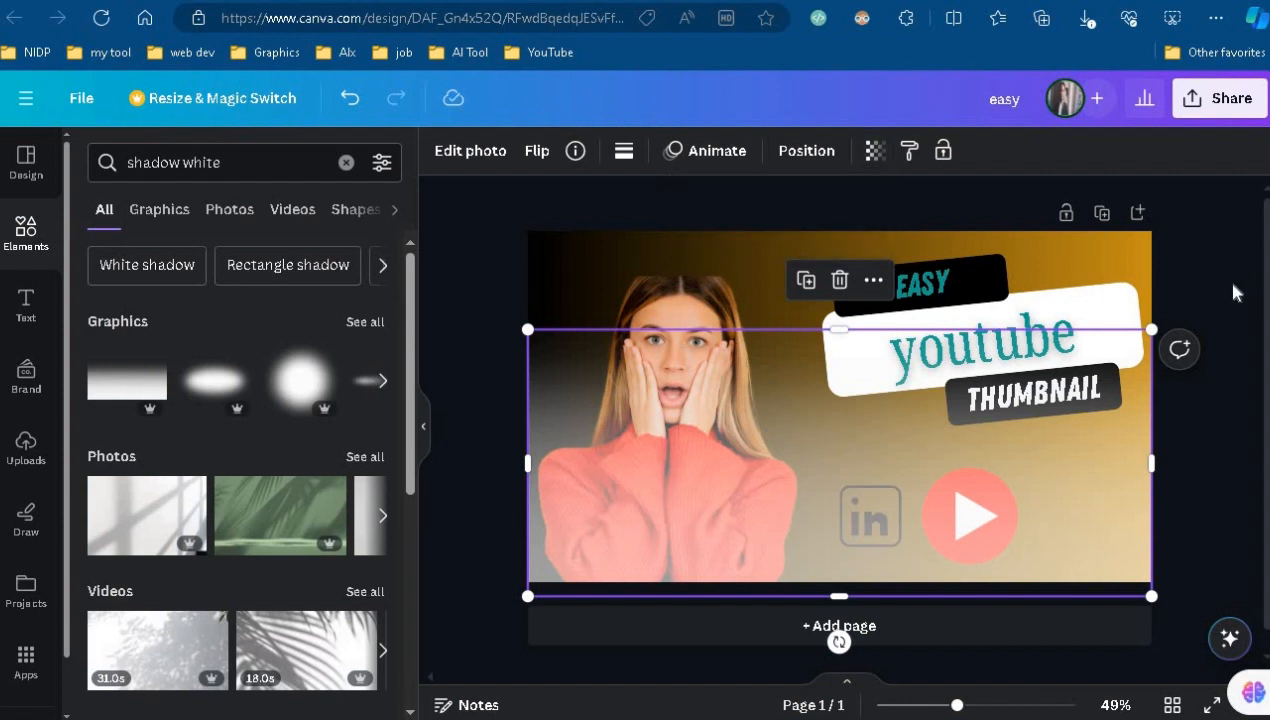
pyautogui.click(1235, 290)
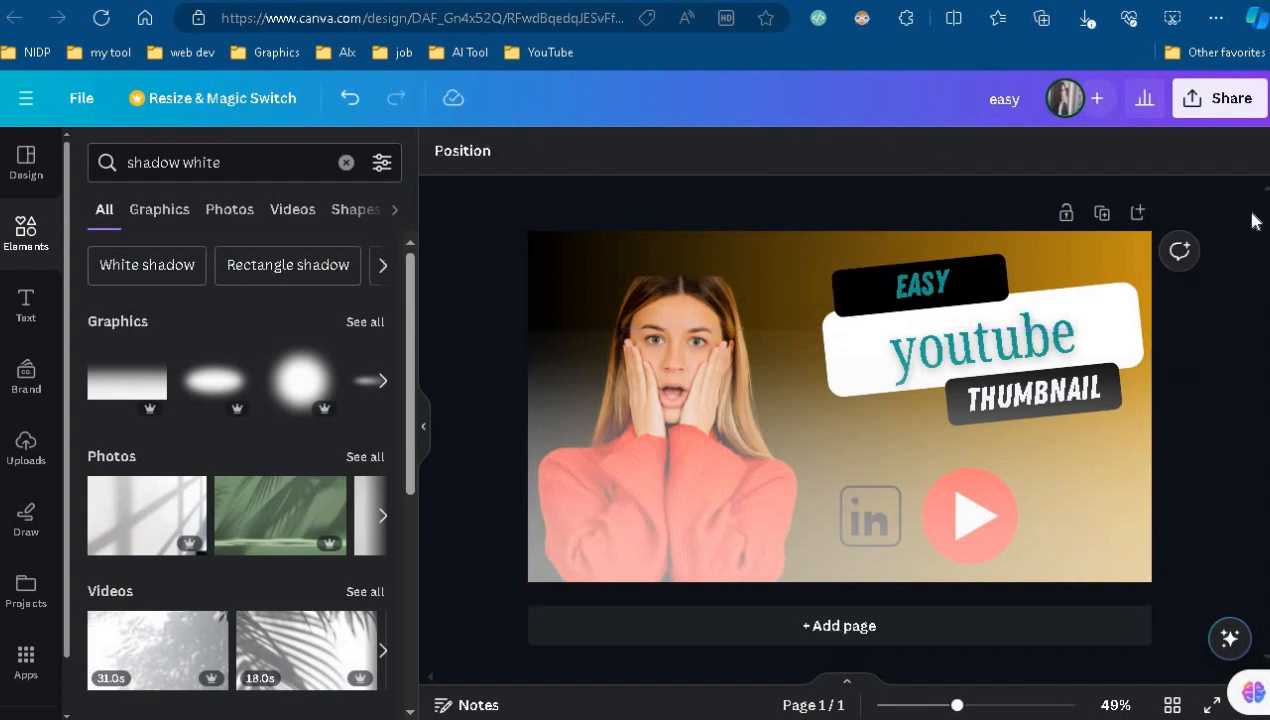
# Step: Download the thumbnail as a PNG at size 1 (1,280 × 720 px)
pyautogui.click(1192, 104)
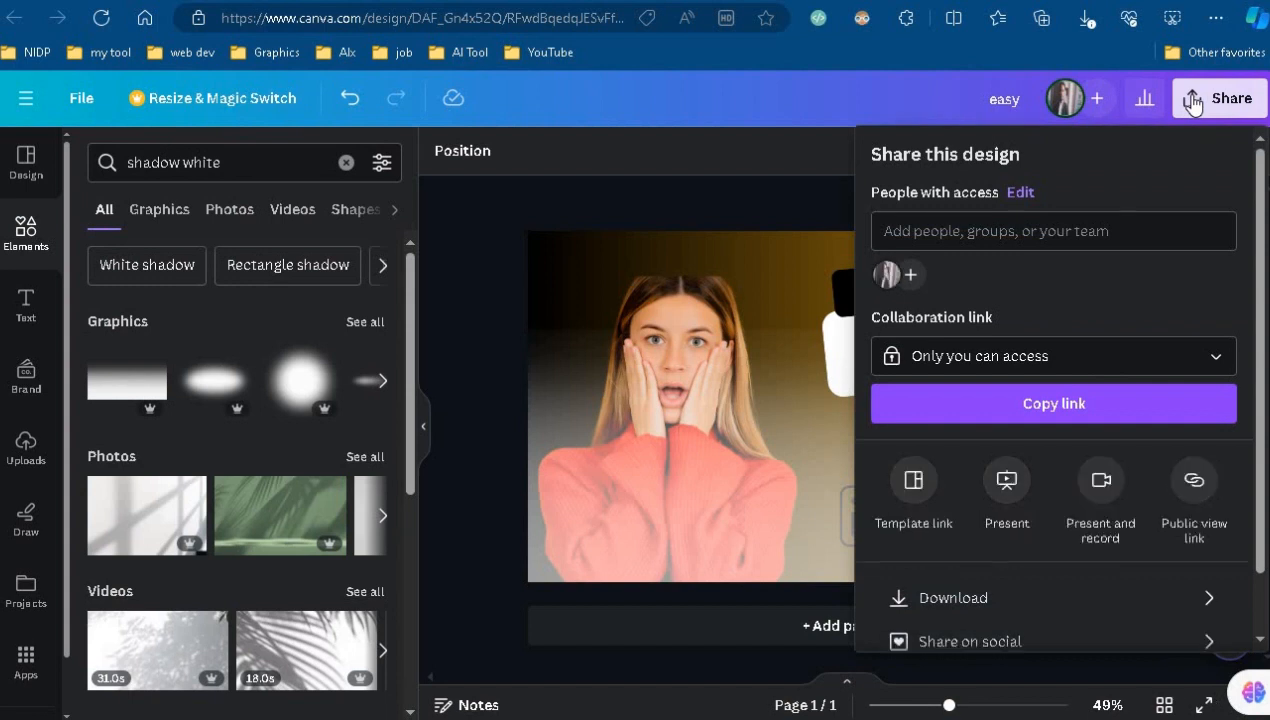
pyautogui.click(985, 600)
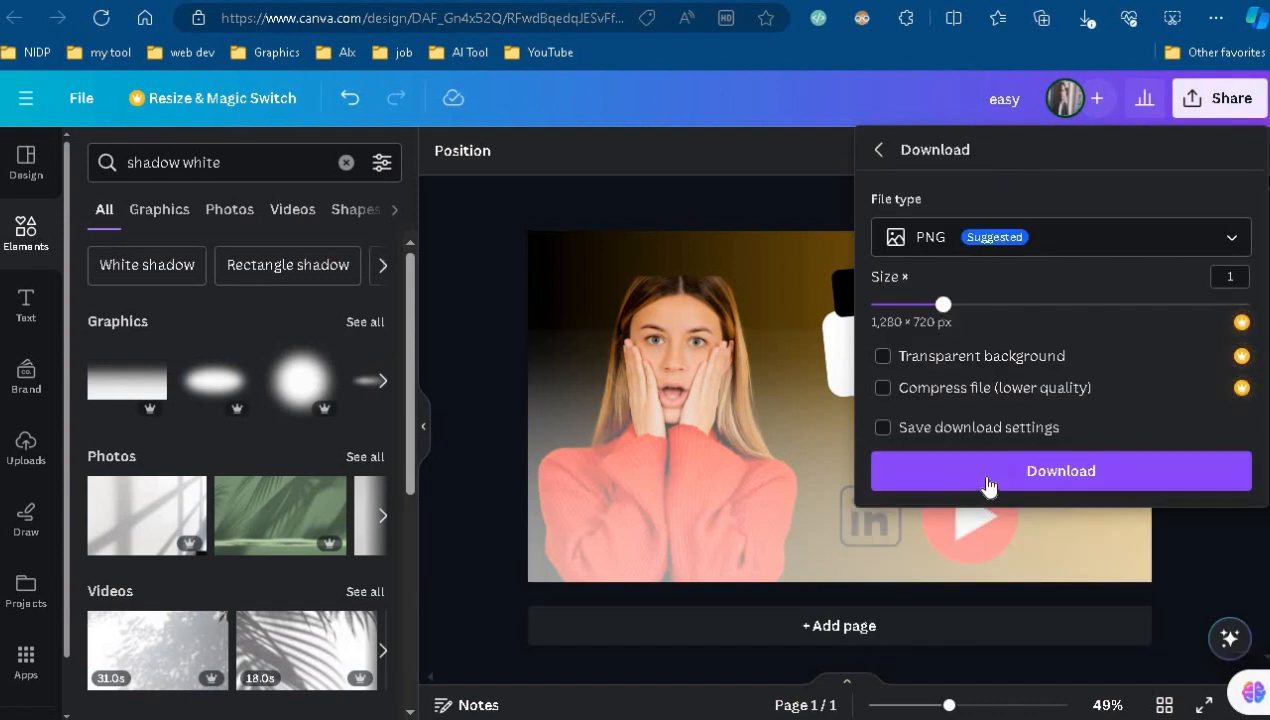
pyautogui.click(1037, 244)
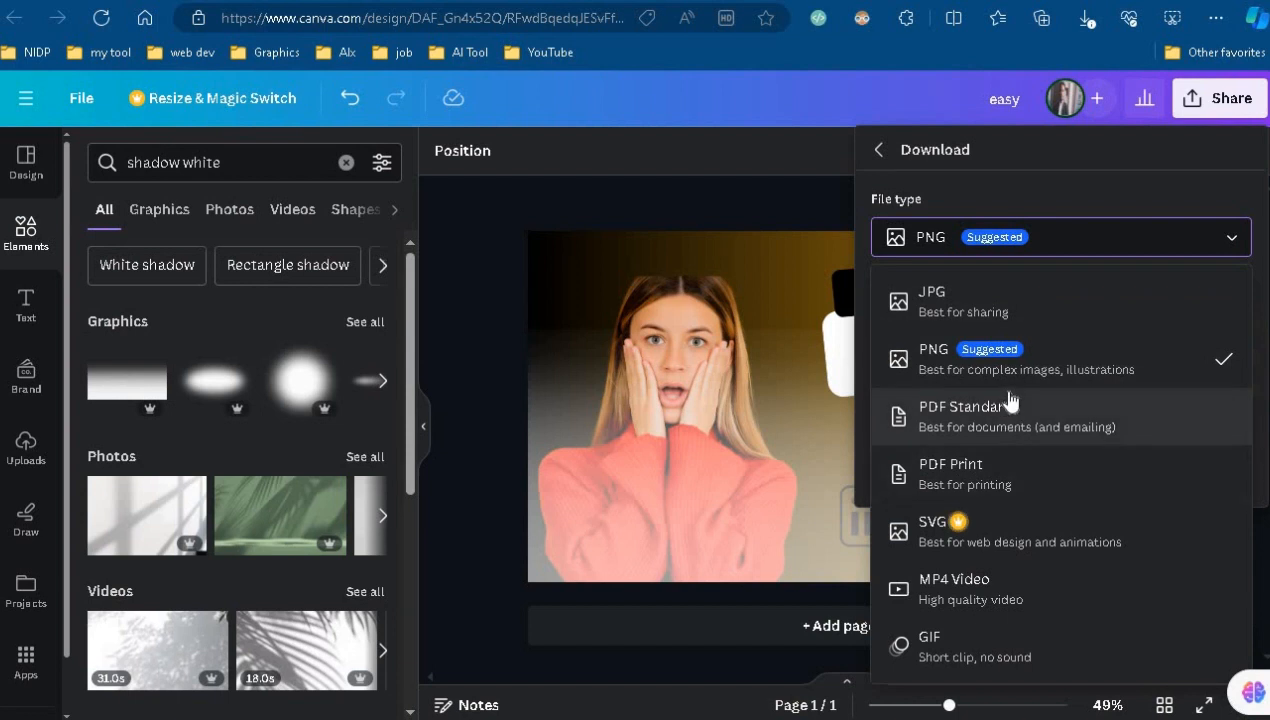
pyautogui.click(1058, 236)
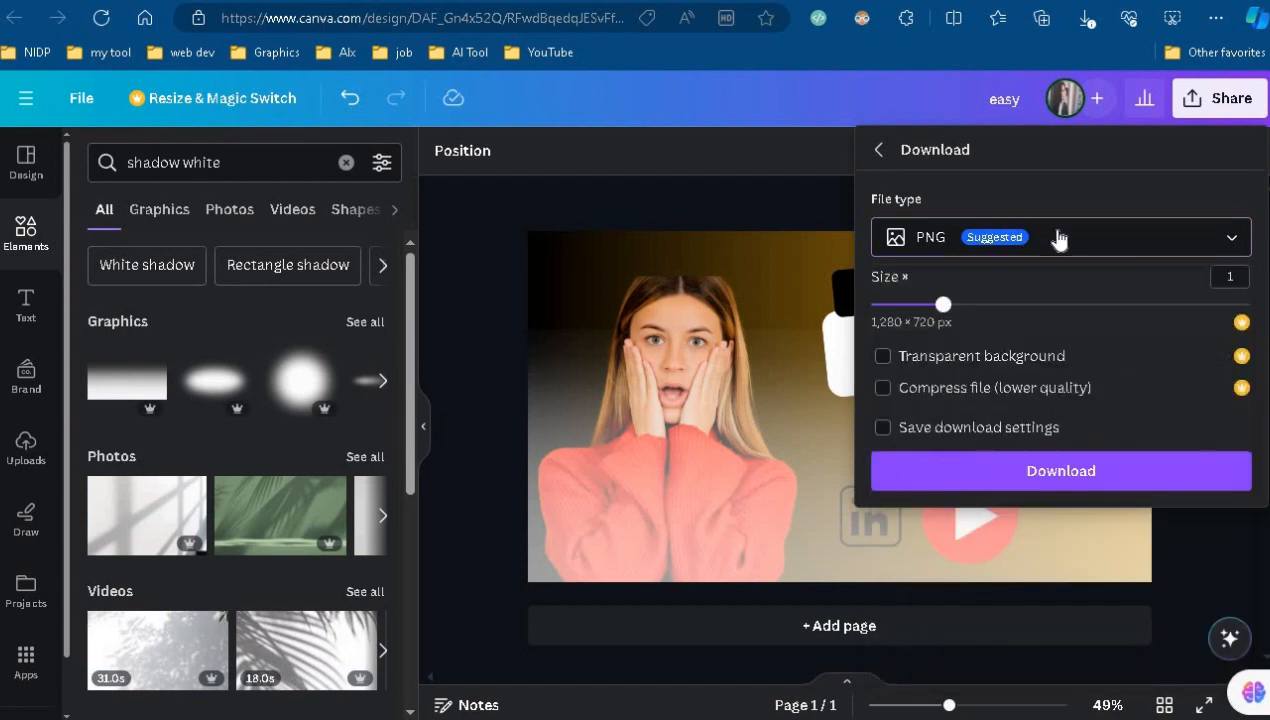
pyautogui.click(1030, 482)
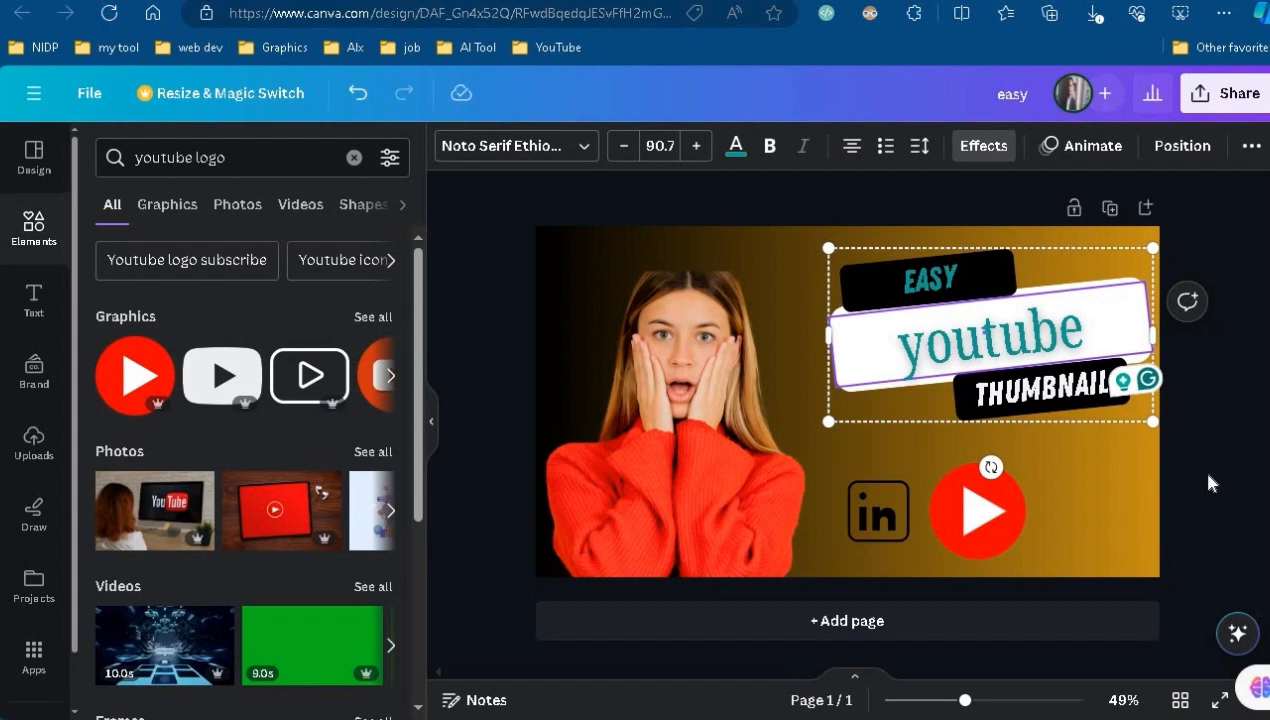
pyautogui.click(1208, 483)
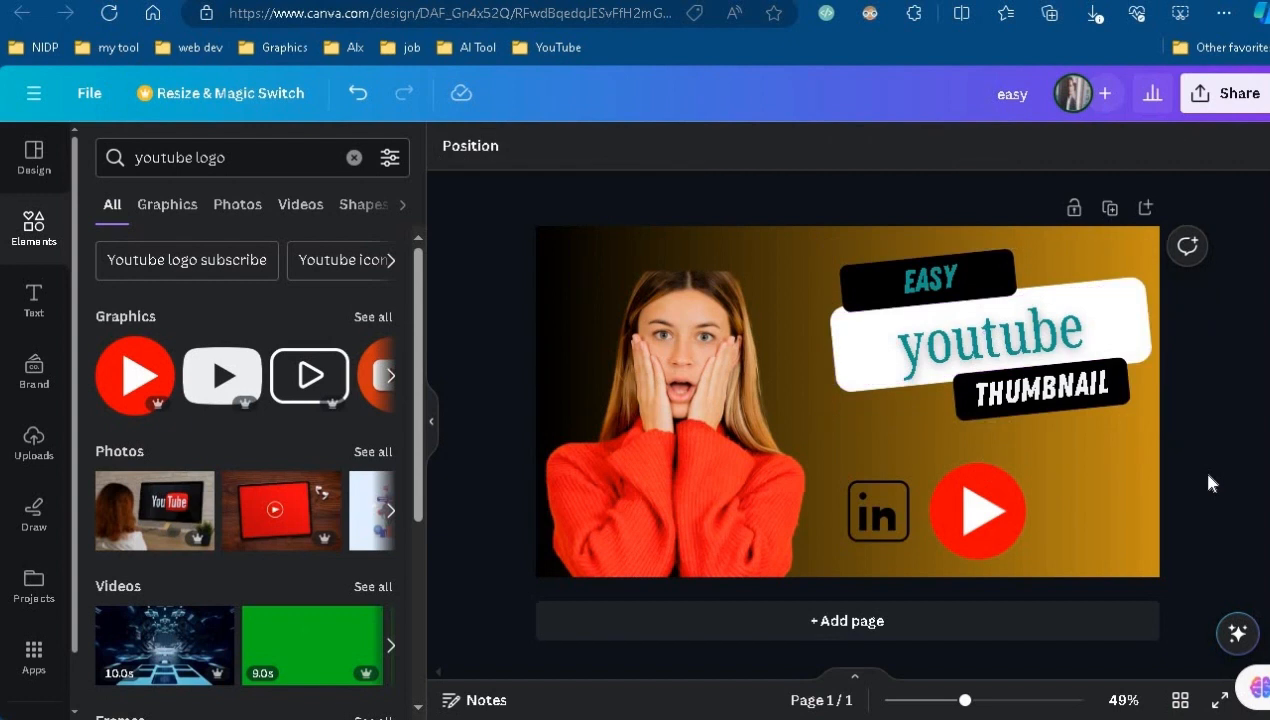